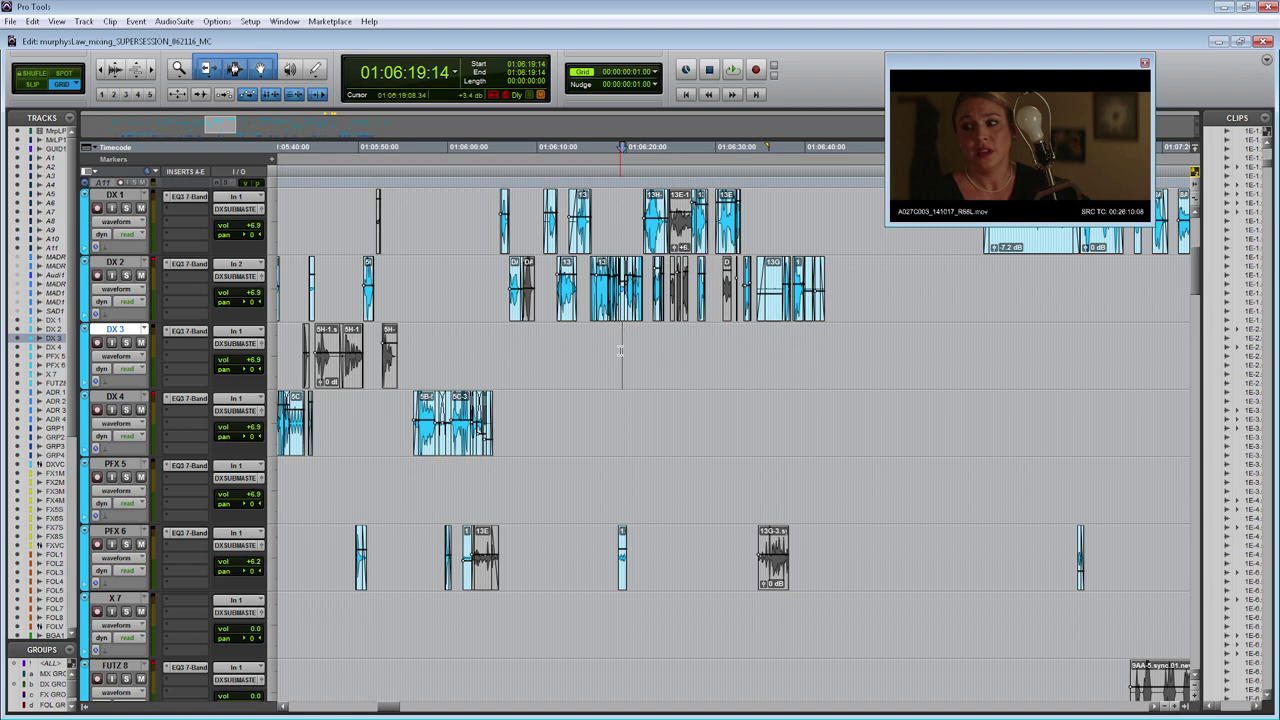
Mute the FX SUB and FOL SUB submaster tracks
scroll(620, 350, "down", 15)
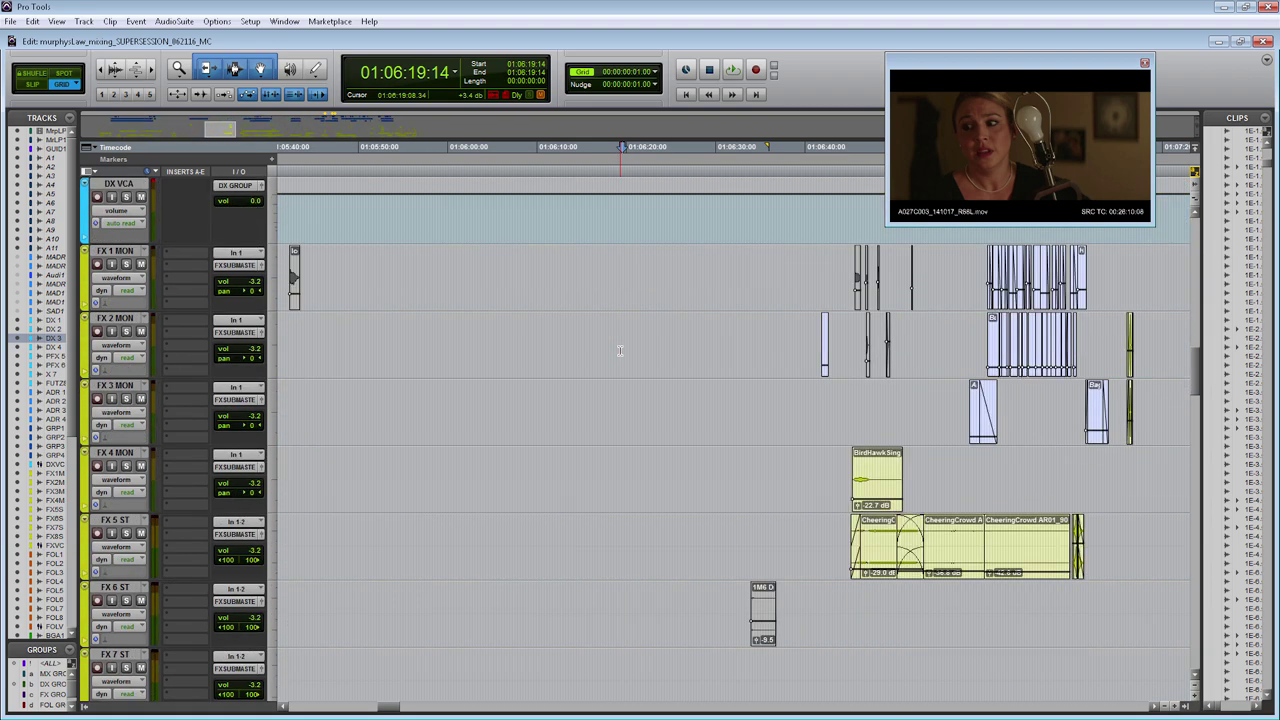
scroll(620, 350, "down", 15)
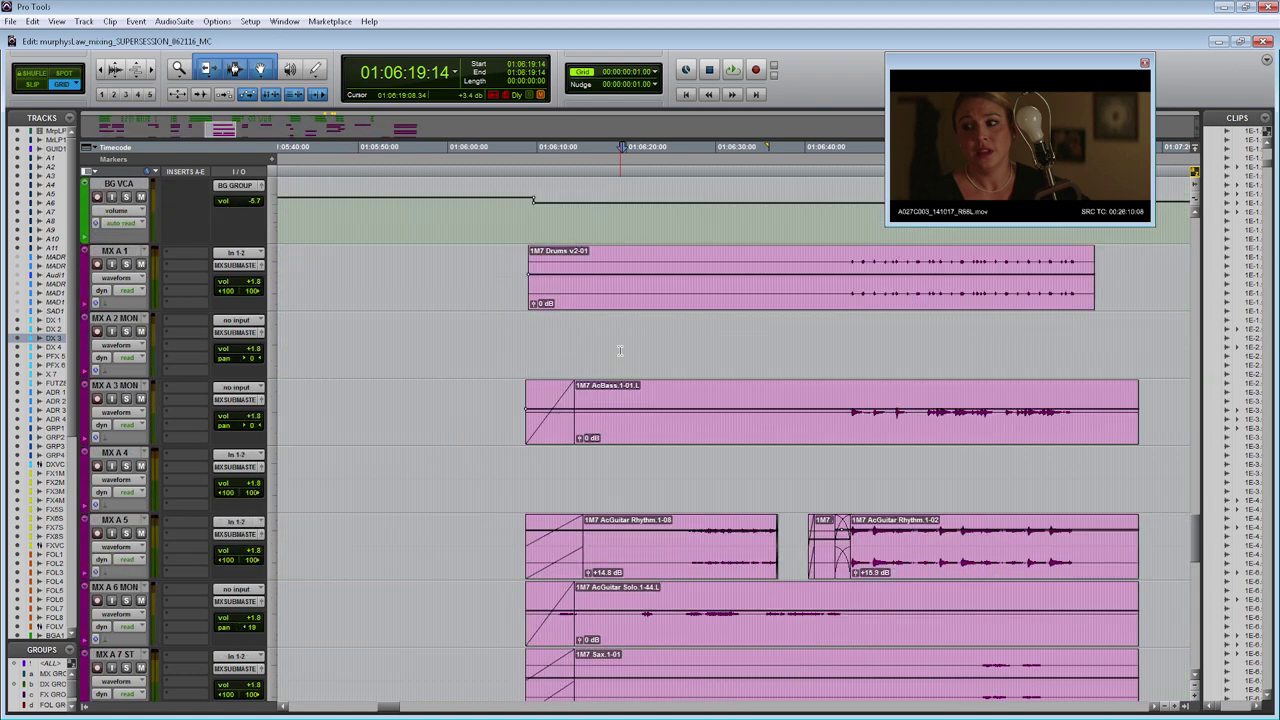
scroll(620, 350, "down", 12)
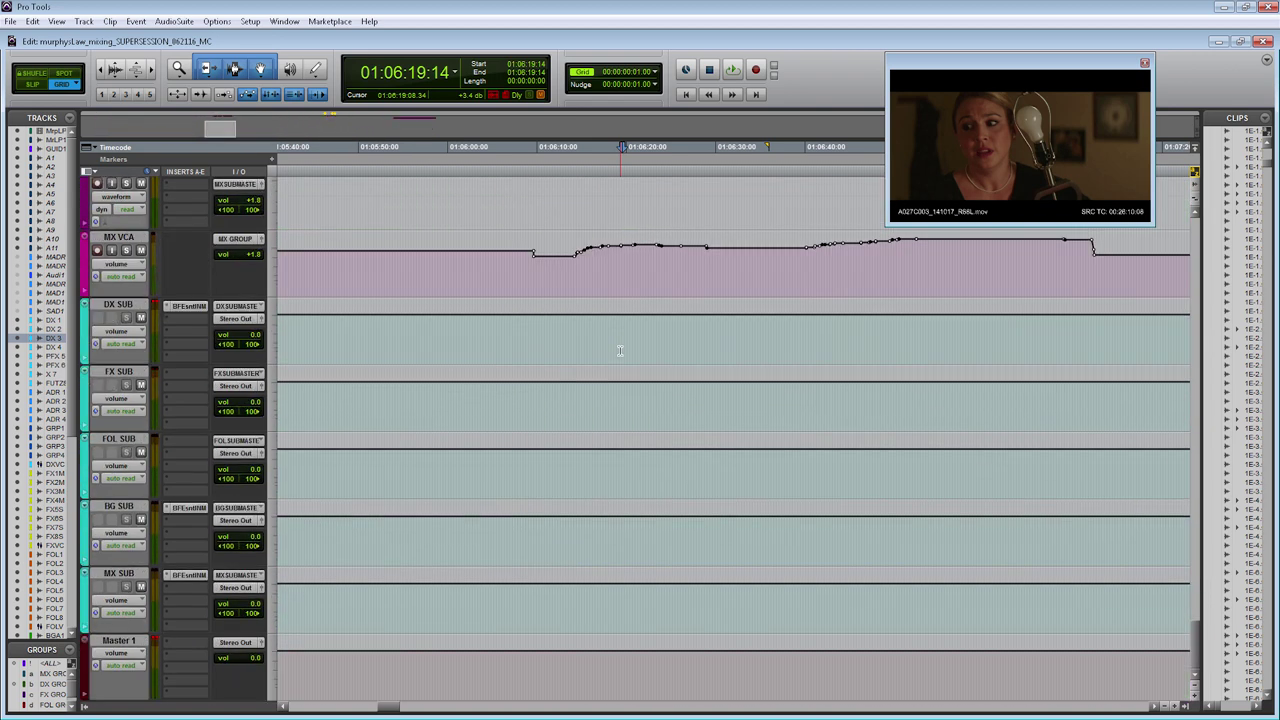
left_click(140, 384)
left_click(140, 452)
scroll(634, 554, "up", 10)
scroll(634, 554, "up", 15)
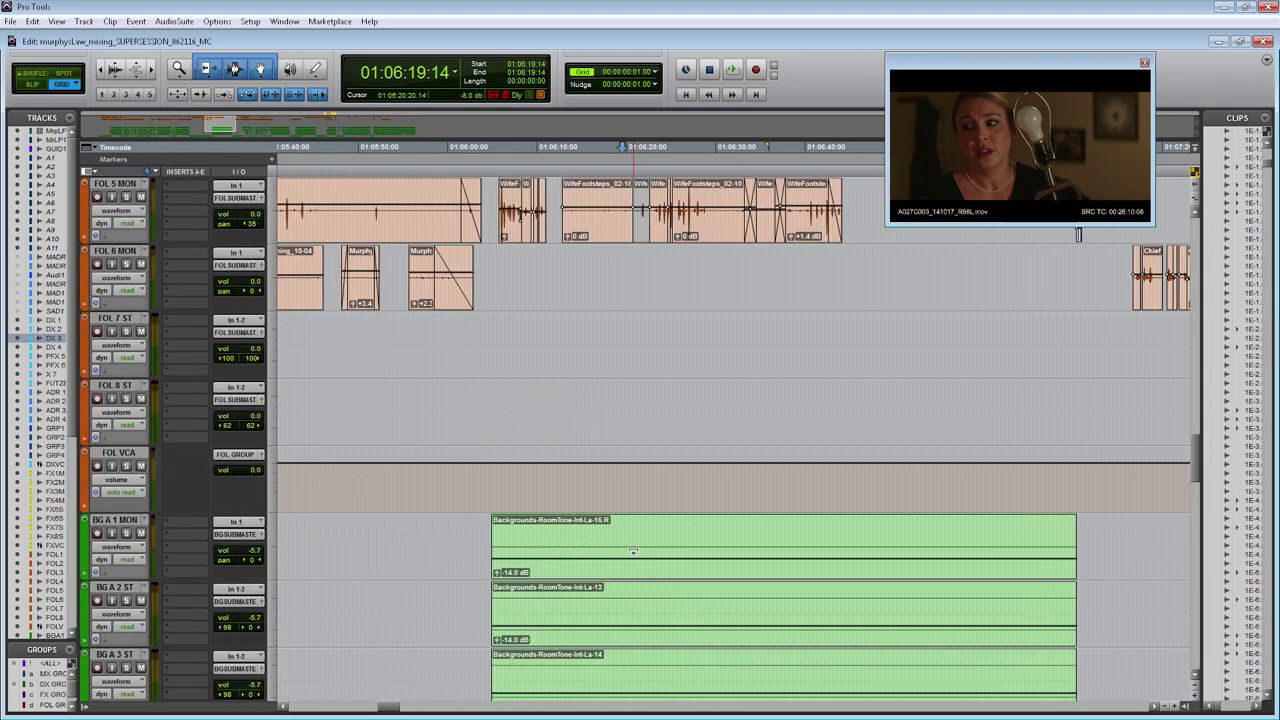
Scroll the edit window back to the DX dialogue tracks
scroll(632, 554, "up", 15)
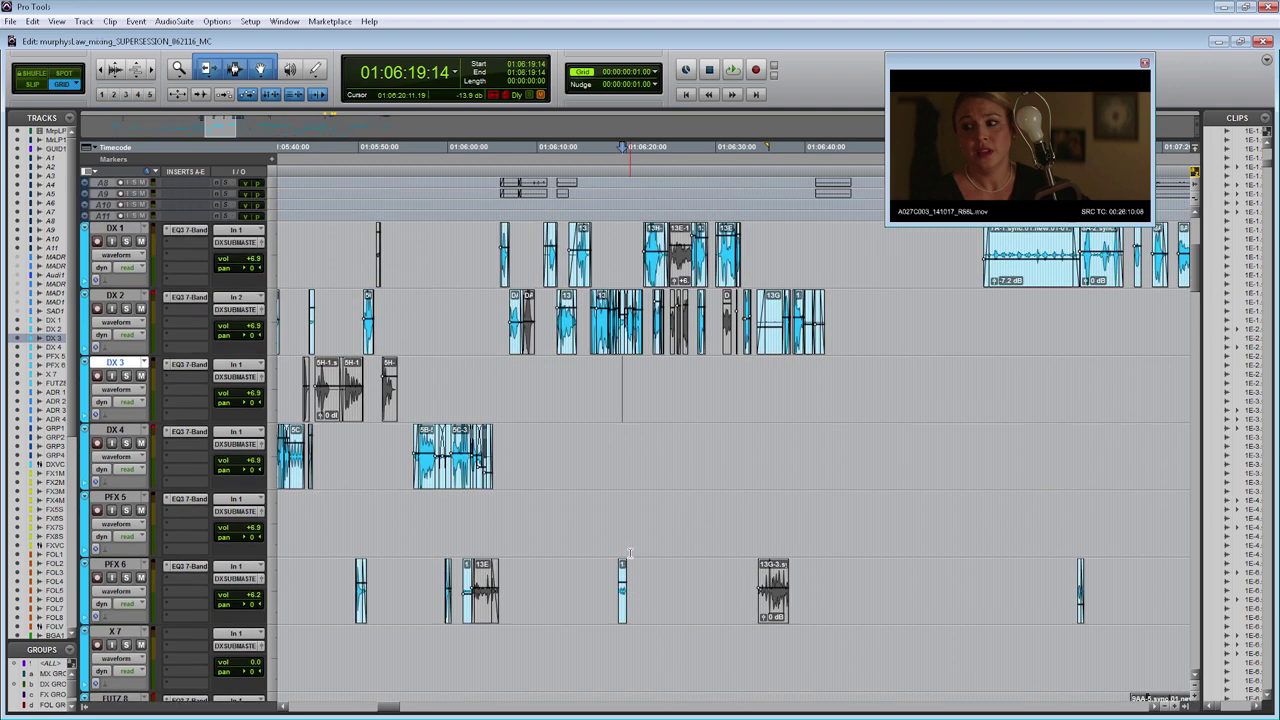
scroll(630, 553, "down", 1)
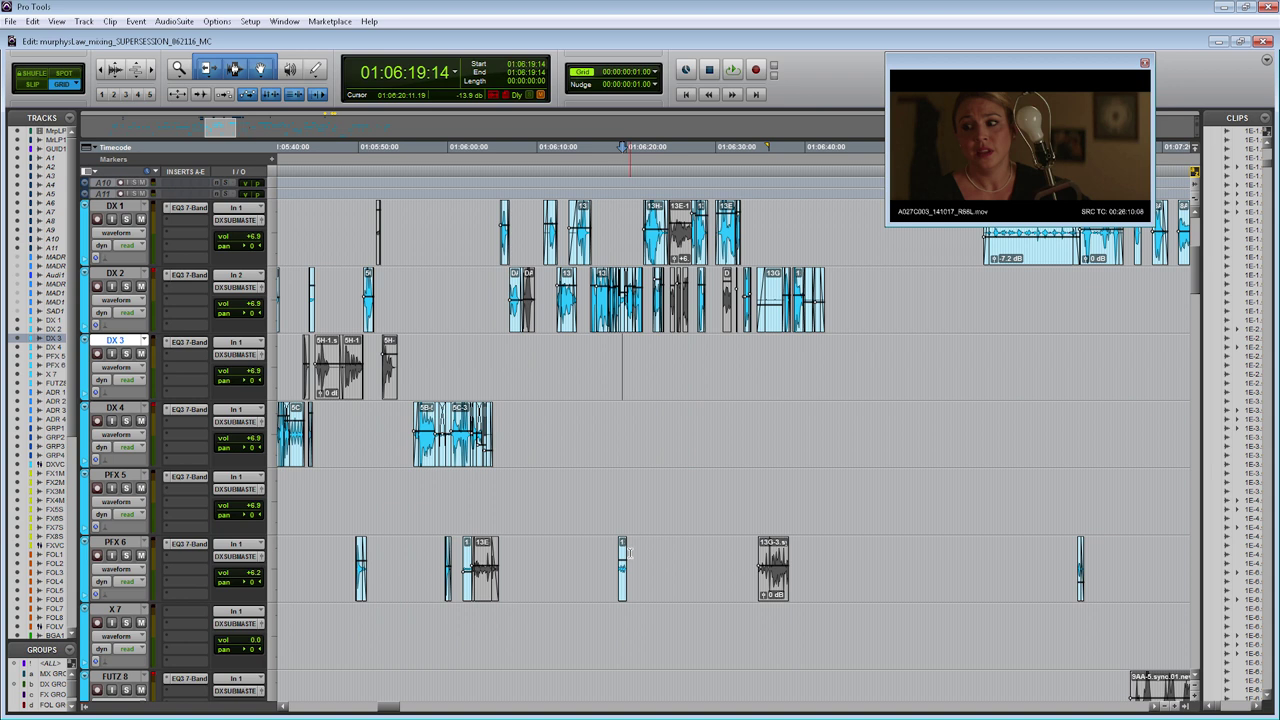
Insert a mono Dyn3 Compressor/Limiter from the Dynamics category in DX 1's slot B
left_click(184, 224)
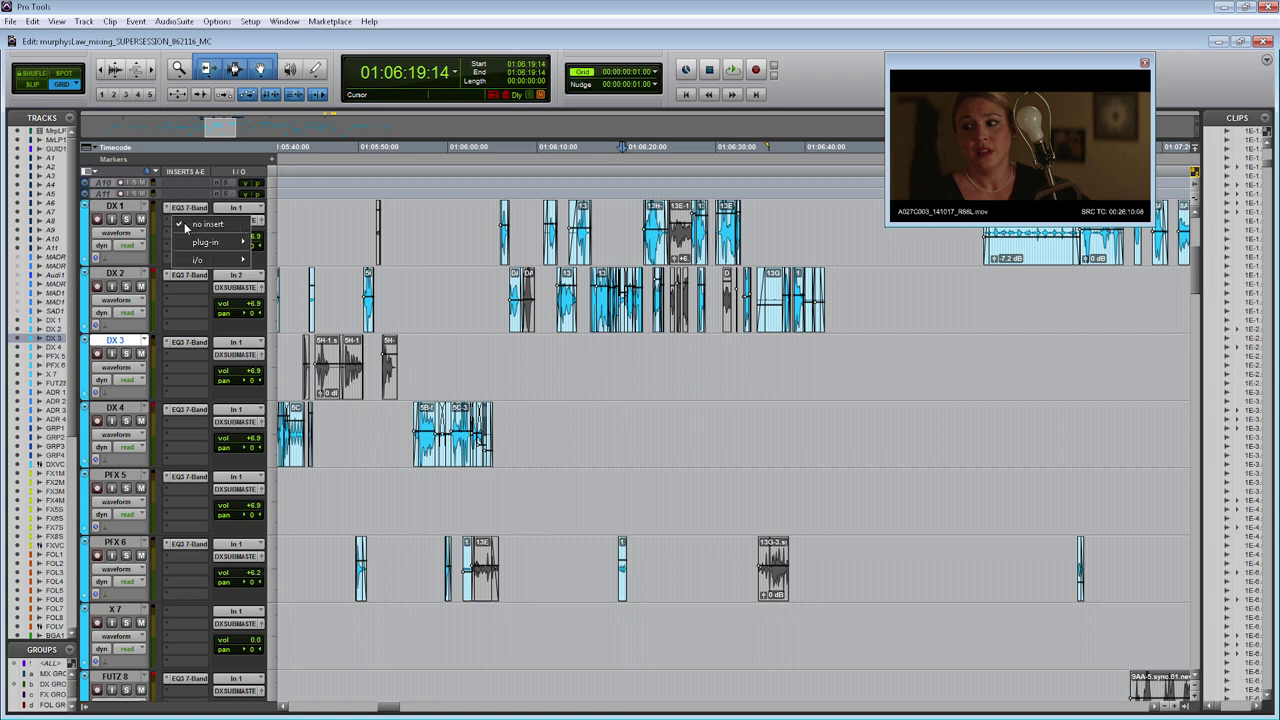
mouse_move(215, 242)
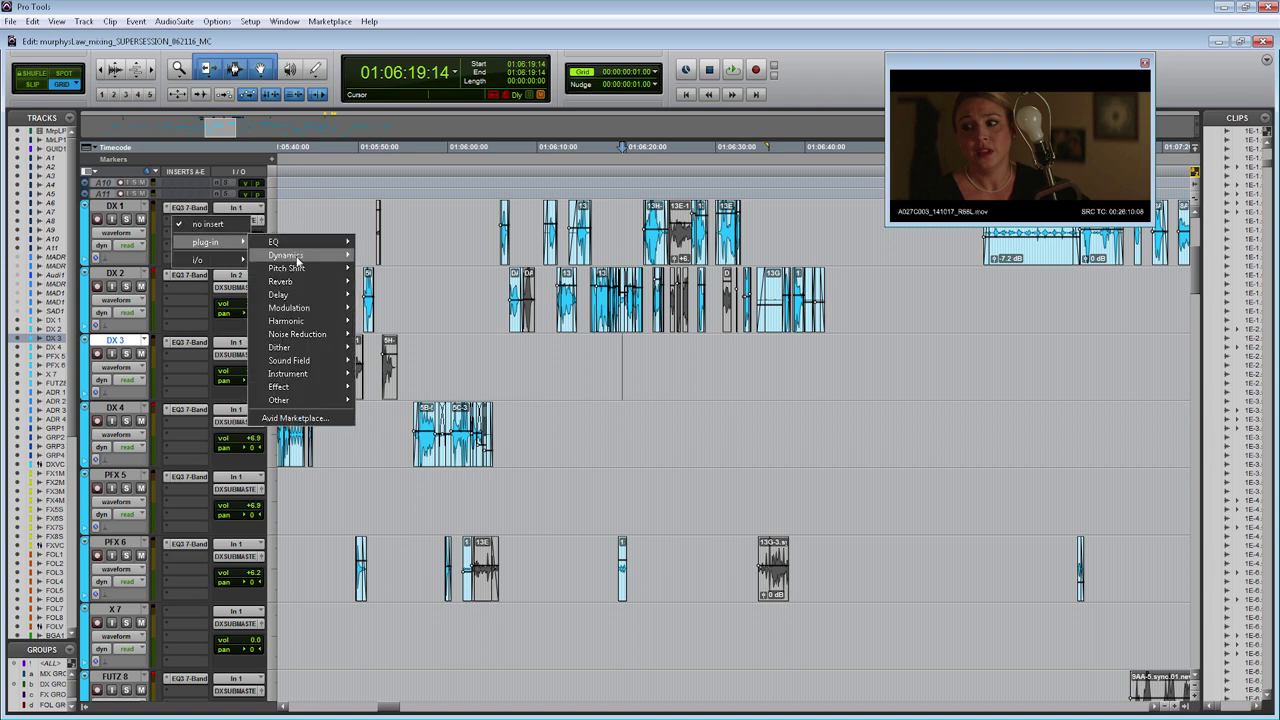
mouse_move(290, 255)
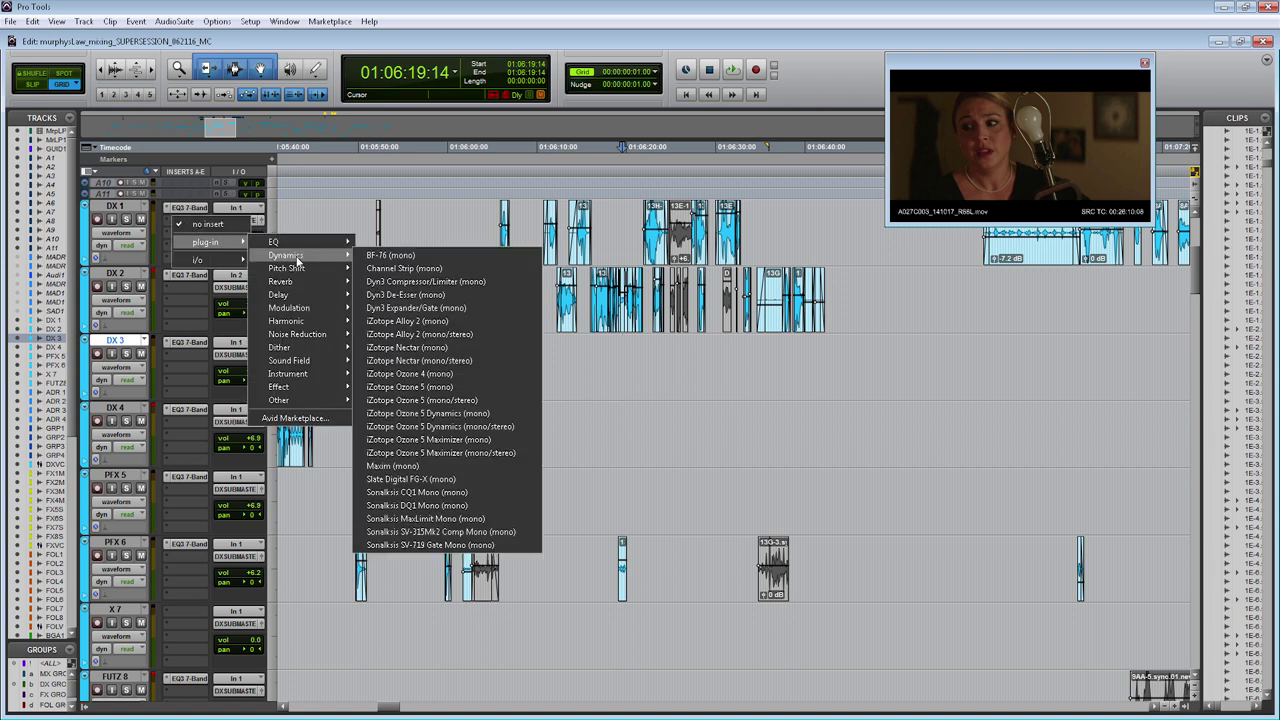
left_click(456, 281)
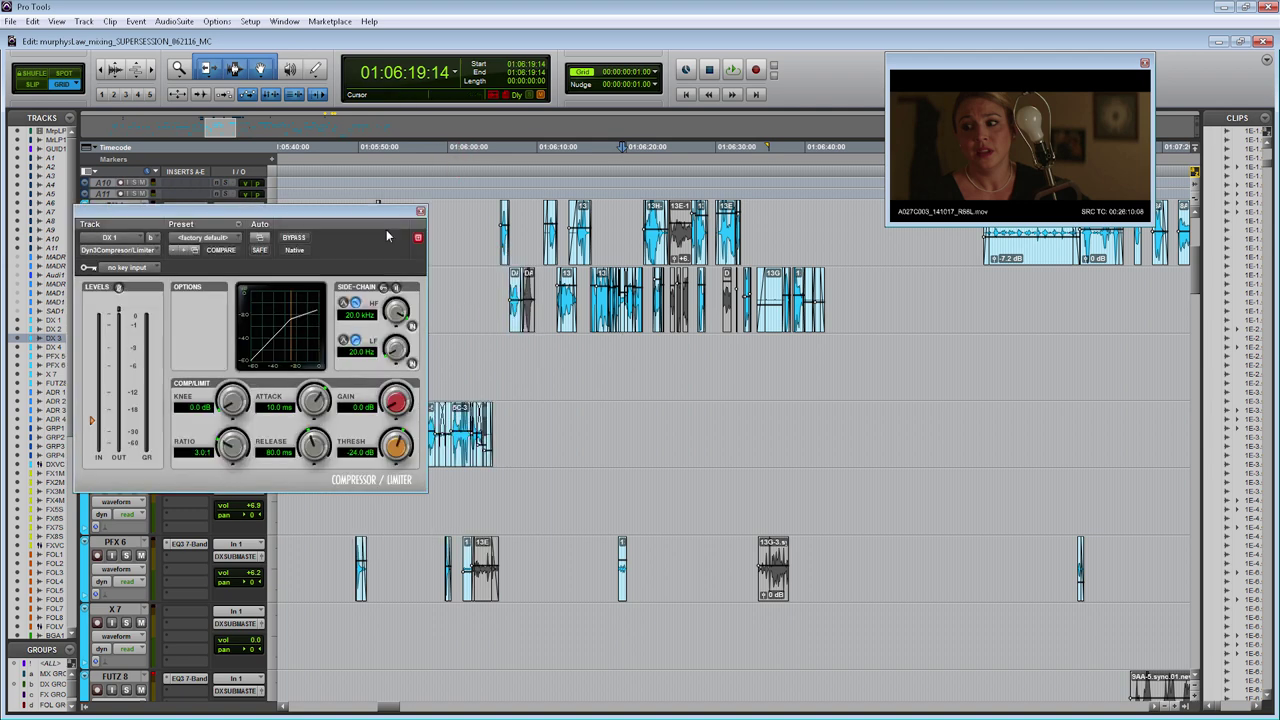
Drag the Dyn3 Compressor/Limiter window to the centre of the Edit window
left_click_drag(343, 214, 763, 220)
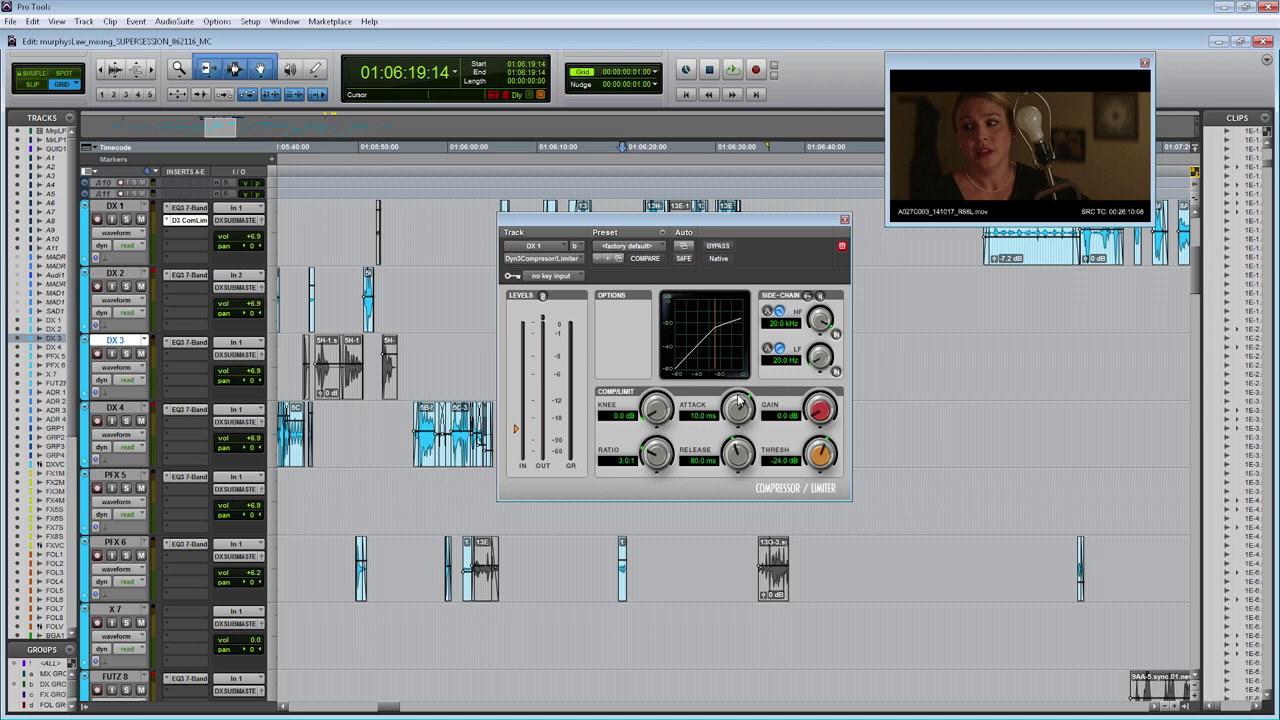
Set DX 1's compressor attack to 1.2 ms, release to 668.1 ms and knee to 9.9 dB
left_click_drag(737, 405, 737, 460)
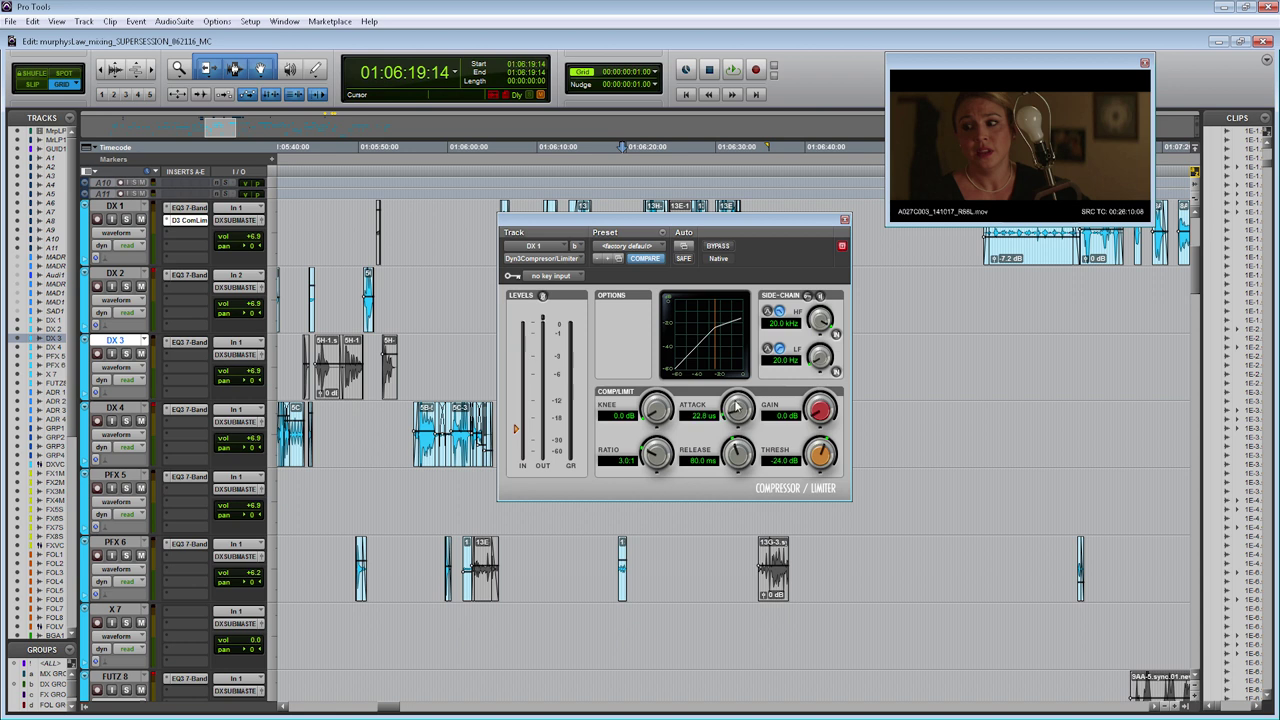
left_click_drag(737, 407, 776, 376)
left_click_drag(738, 447, 724, 467)
left_click_drag(738, 455, 748, 427)
left_click_drag(652, 417, 718, 341)
Apply the Vocal Comp preset, then adjust to 0 dB gain, 3.0:1 ratio and -12.9 dB threshold
left_click(655, 250)
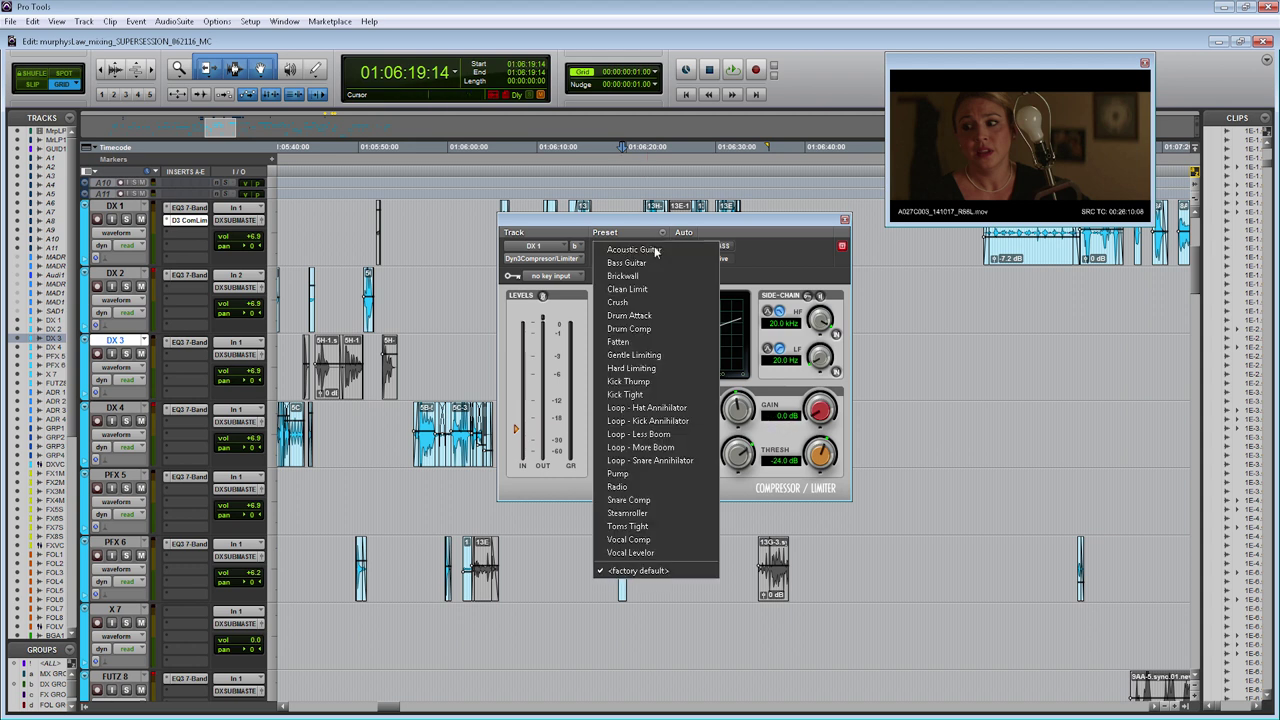
left_click(651, 539)
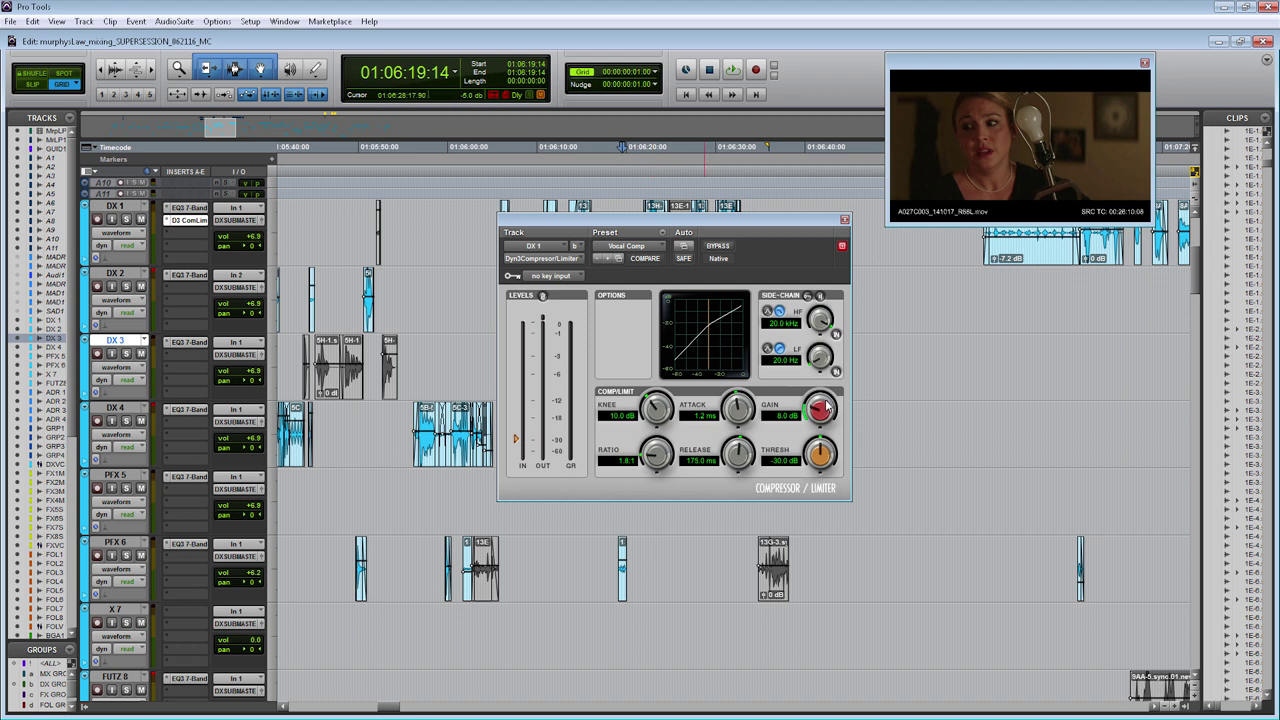
left_click_drag(820, 407, 818, 488)
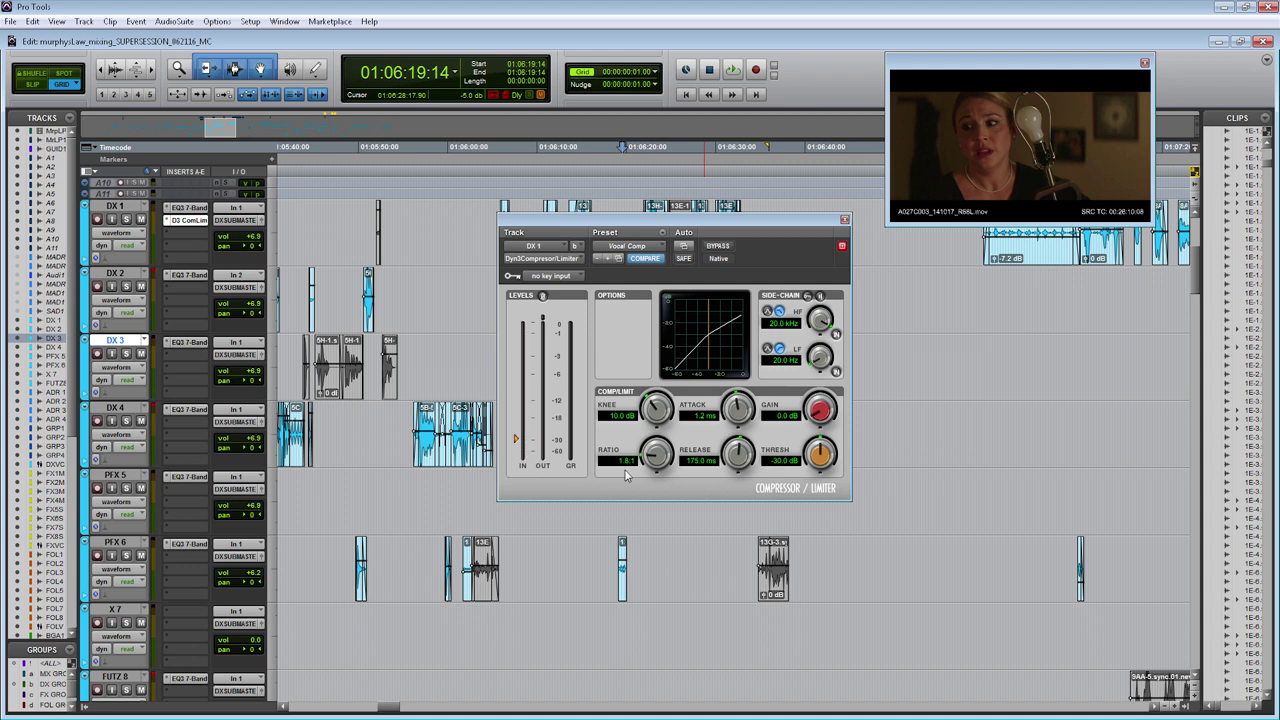
left_click_drag(655, 460, 659, 438)
left_click_drag(819, 462, 842, 423)
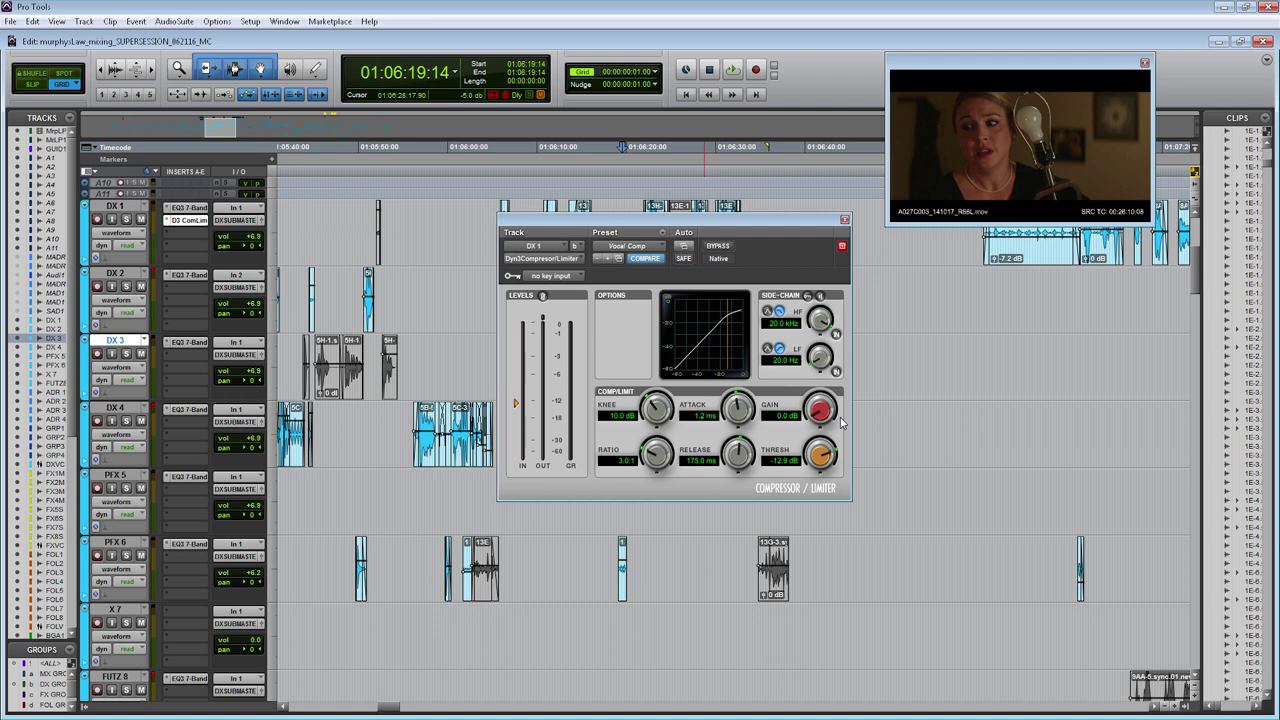
Move the compressor window aside, audition dialogue from 01:06:21:18, then close the window
left_click(662, 229)
left_click_drag(662, 229, 973, 396)
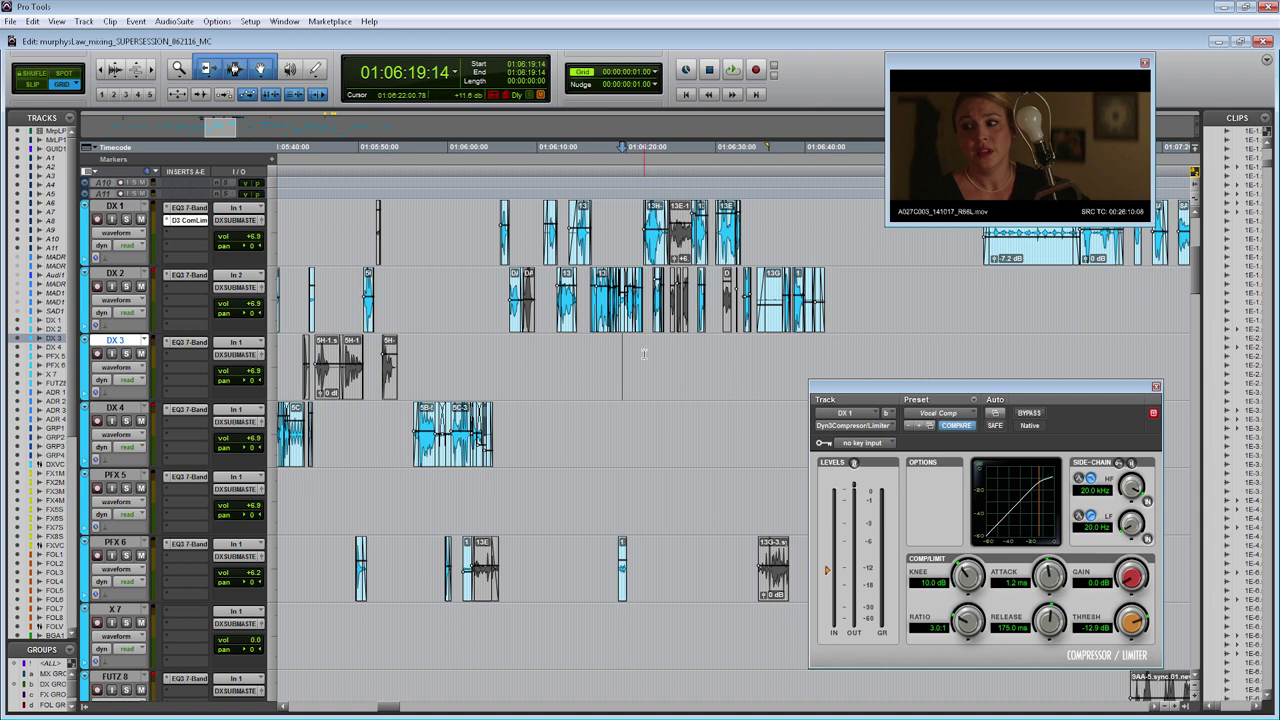
left_click(641, 350)
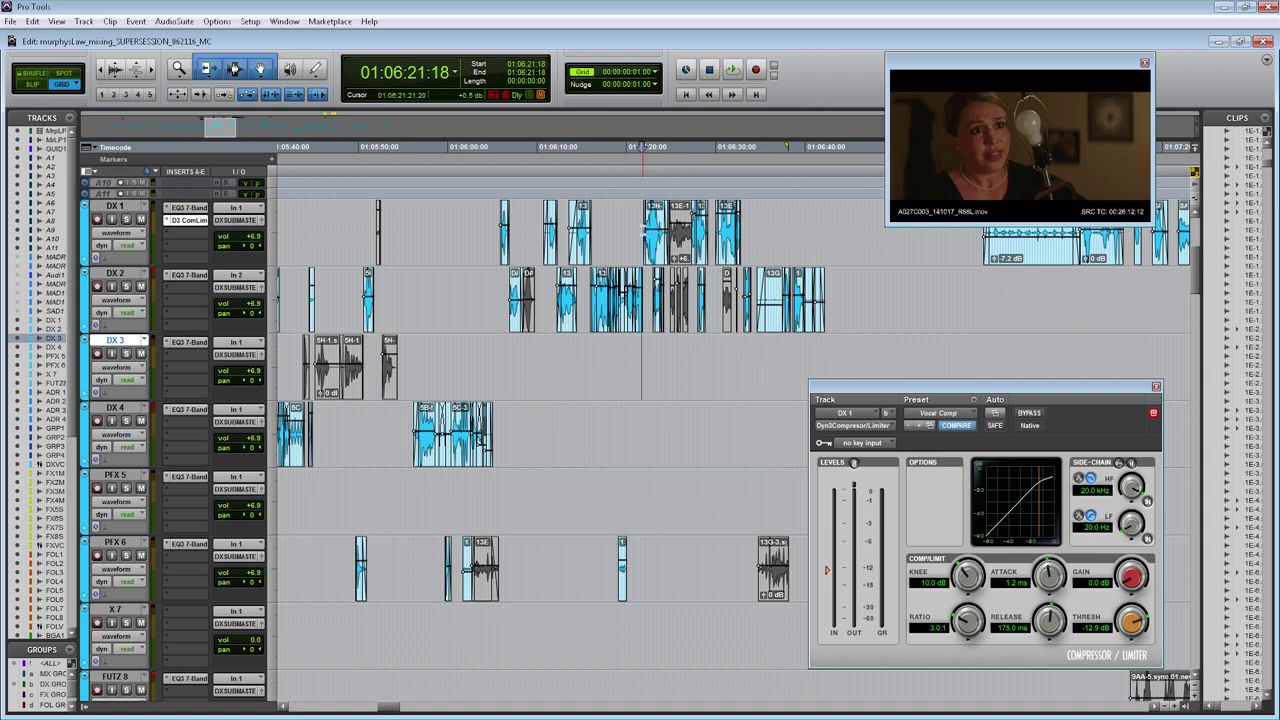
key("space")
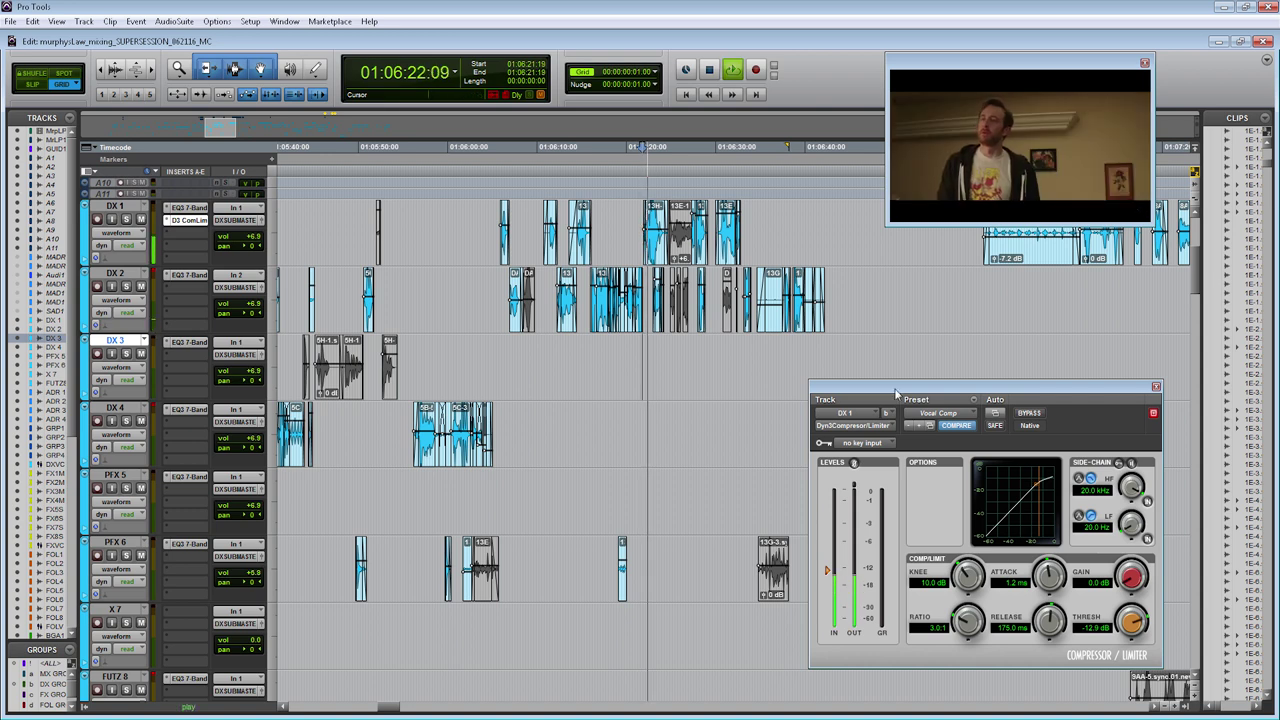
key("space")
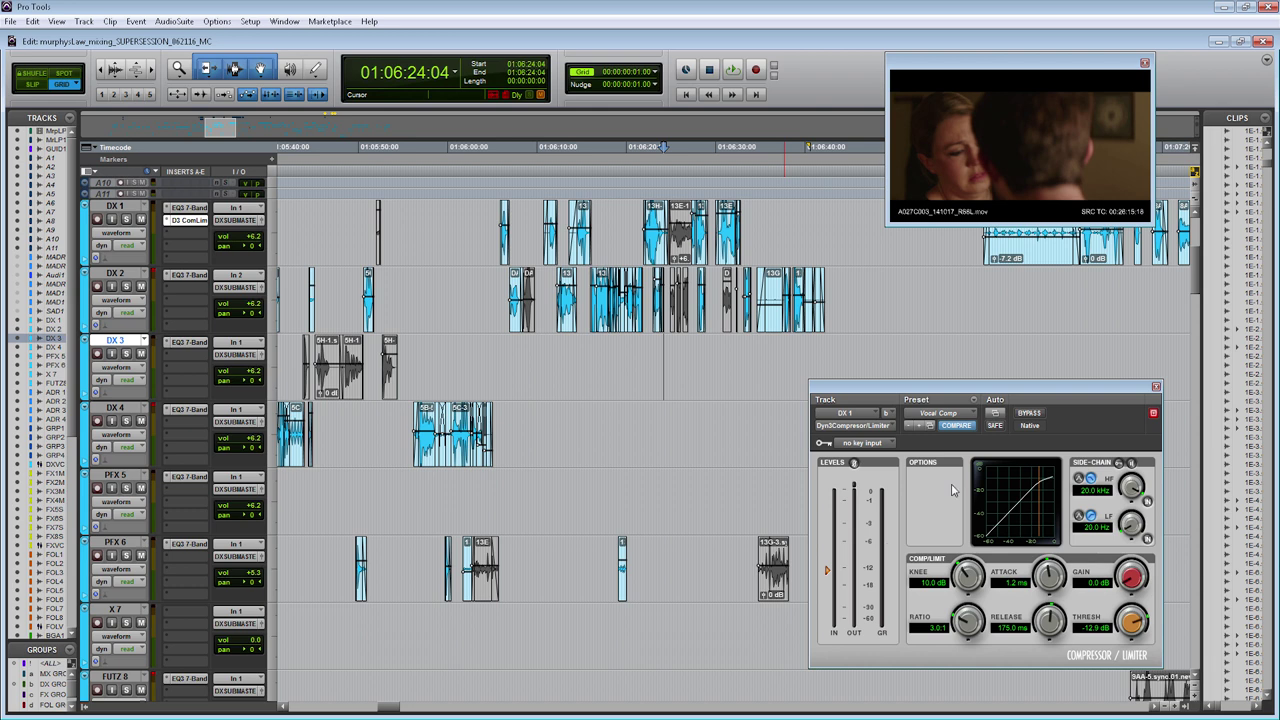
left_click(1156, 387)
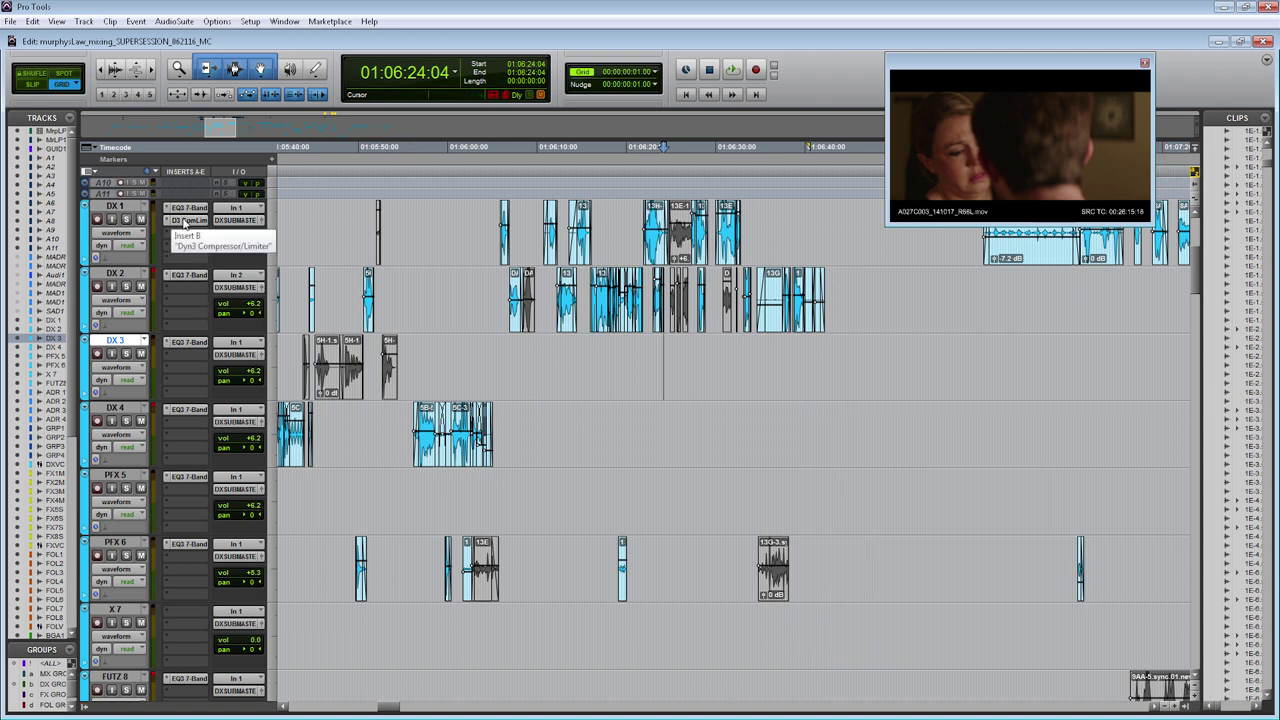
Copy the DX 1 compressor onto DX 2, DX 3, DX 4, PFX 5 and PFX 6
left_click(188, 288)
left_click(190, 355)
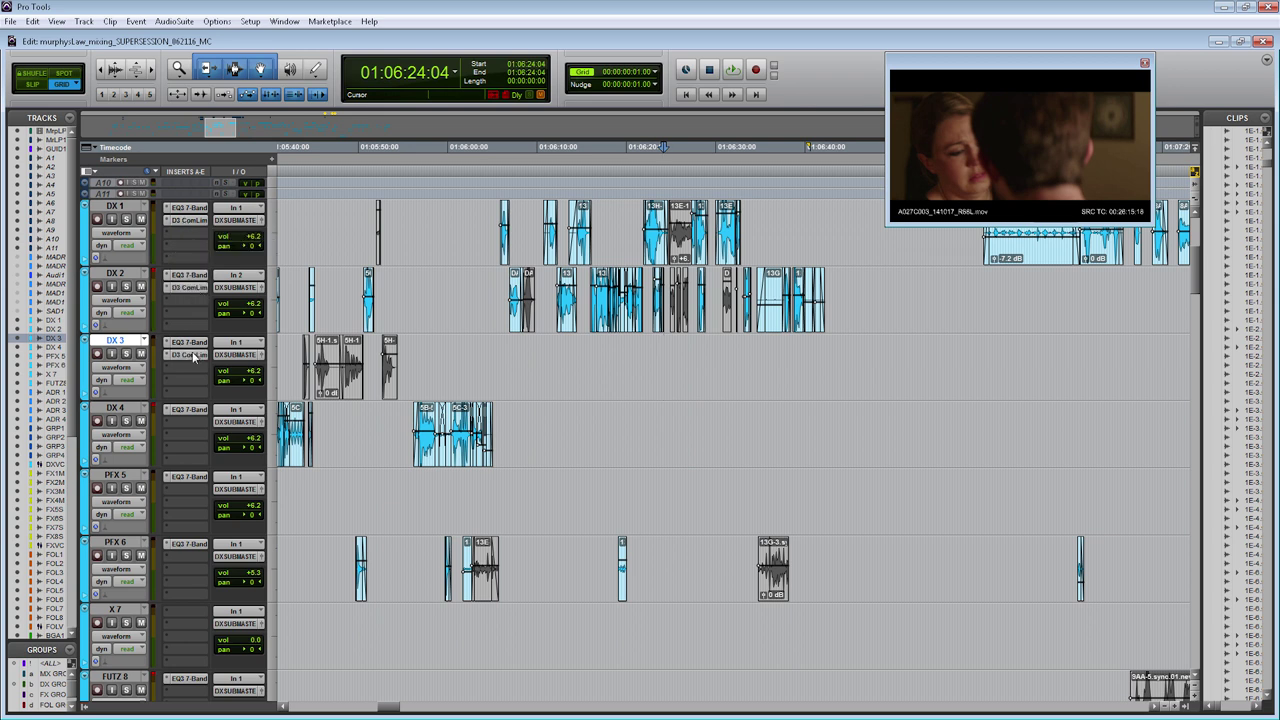
left_click(192, 423)
left_click(190, 489)
scroll(180, 480, "down", 3)
left_click(178, 399)
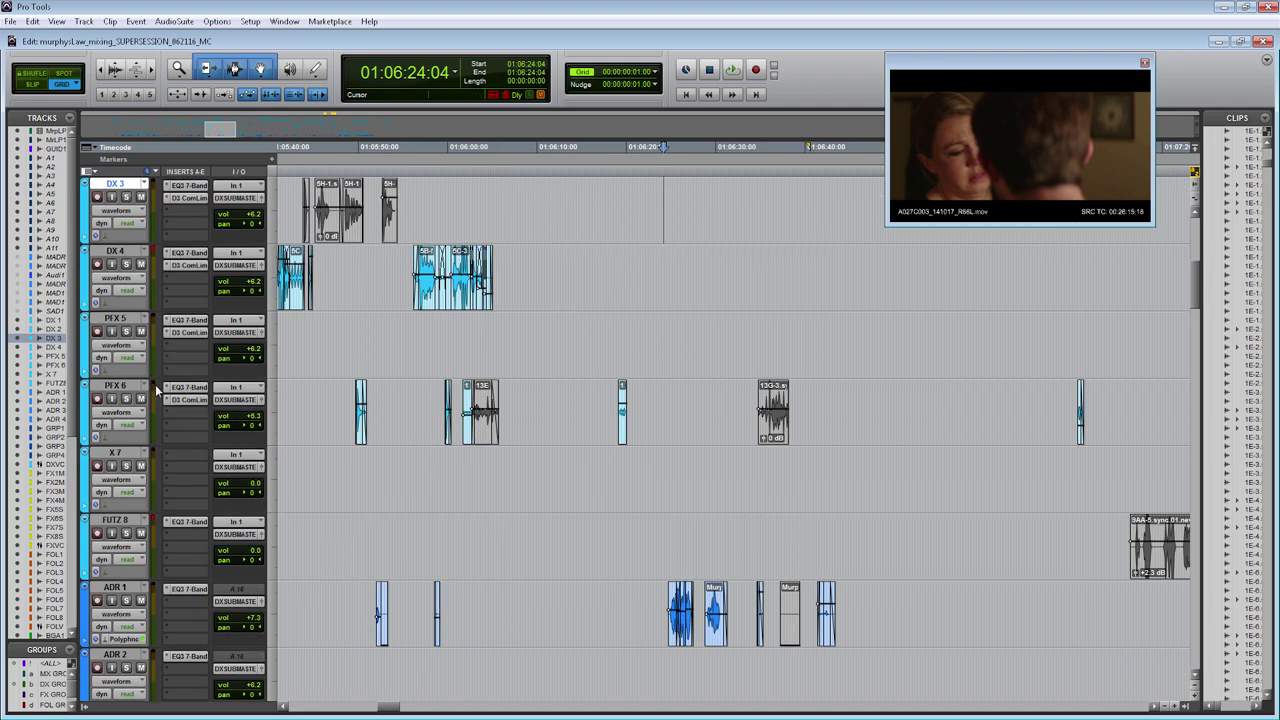
Make track X 7 inactive and copy the compressor onto the FUTZ 8, ADR and GRP tracks
right_click(125, 455)
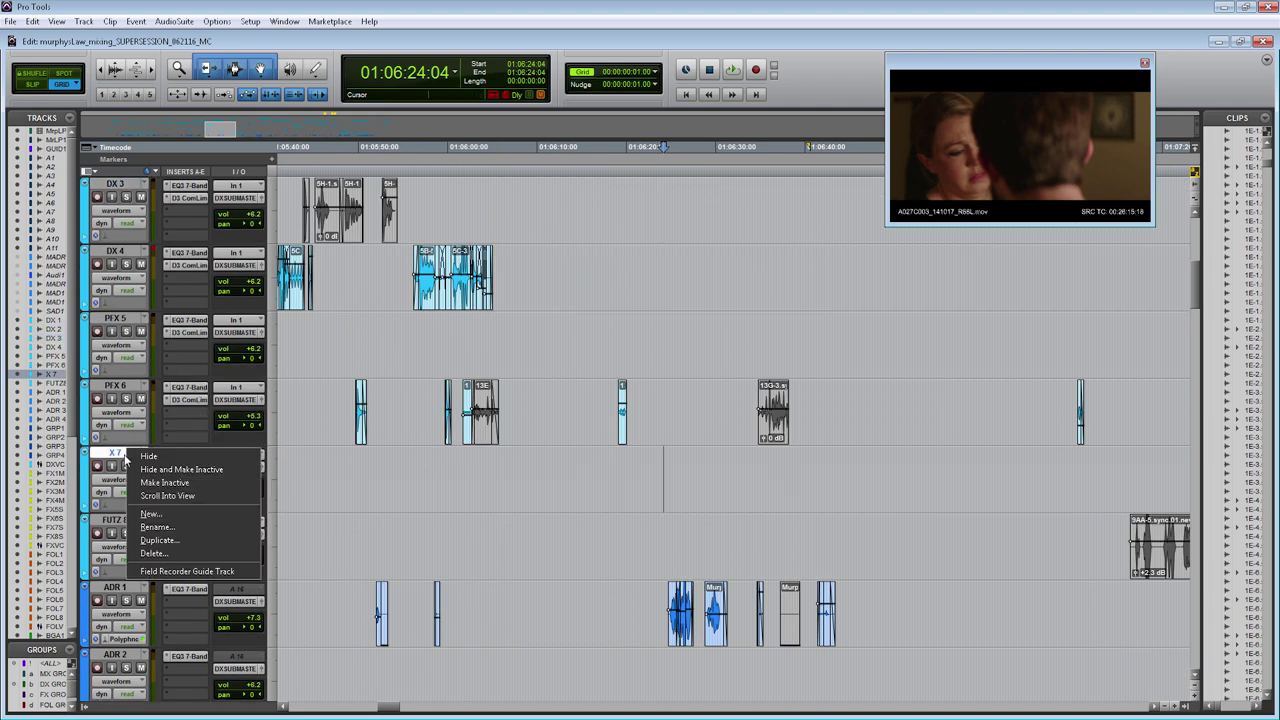
left_click(164, 482)
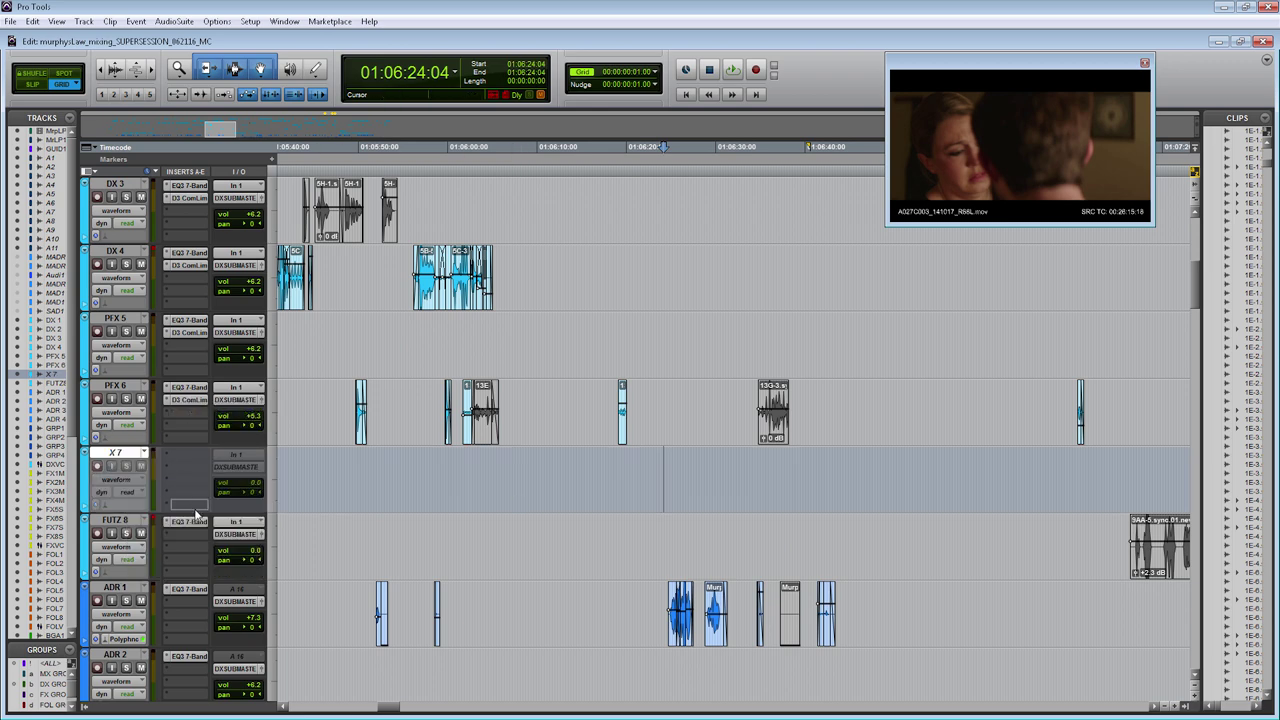
scroll(198, 520, "down", 4)
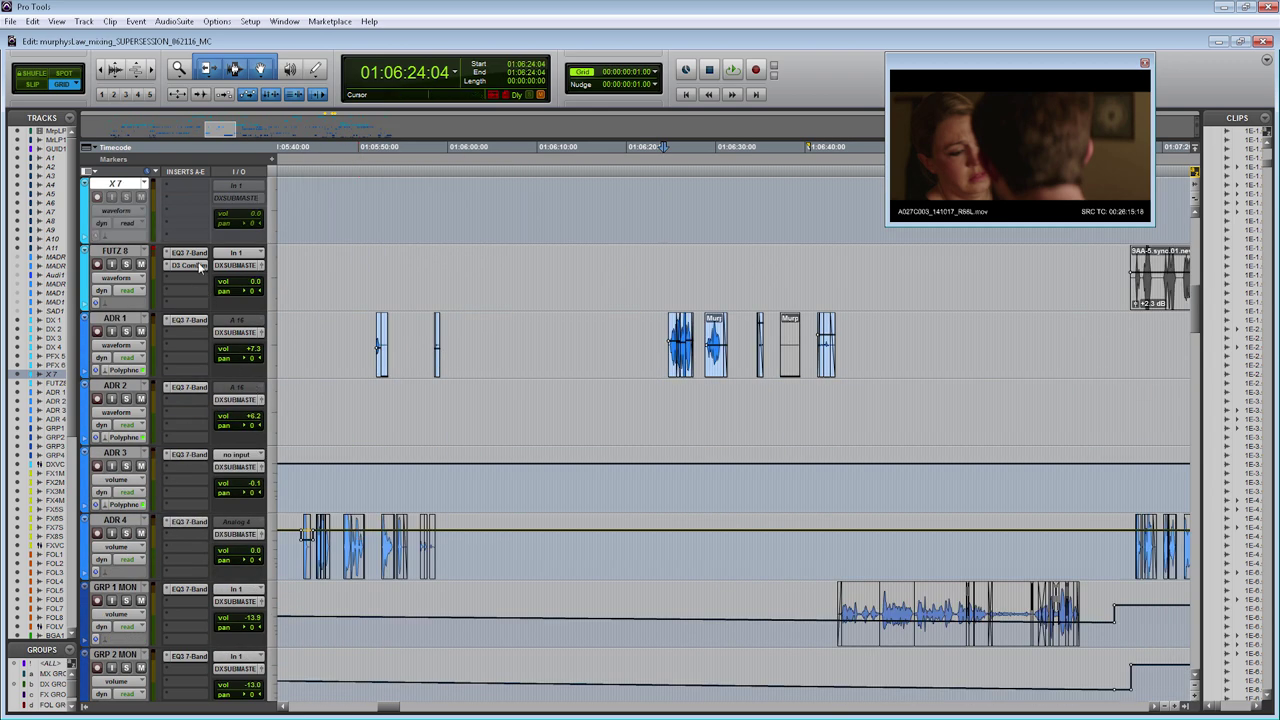
left_click_drag(198, 283, 183, 540)
scroll(190, 602, "down", 3)
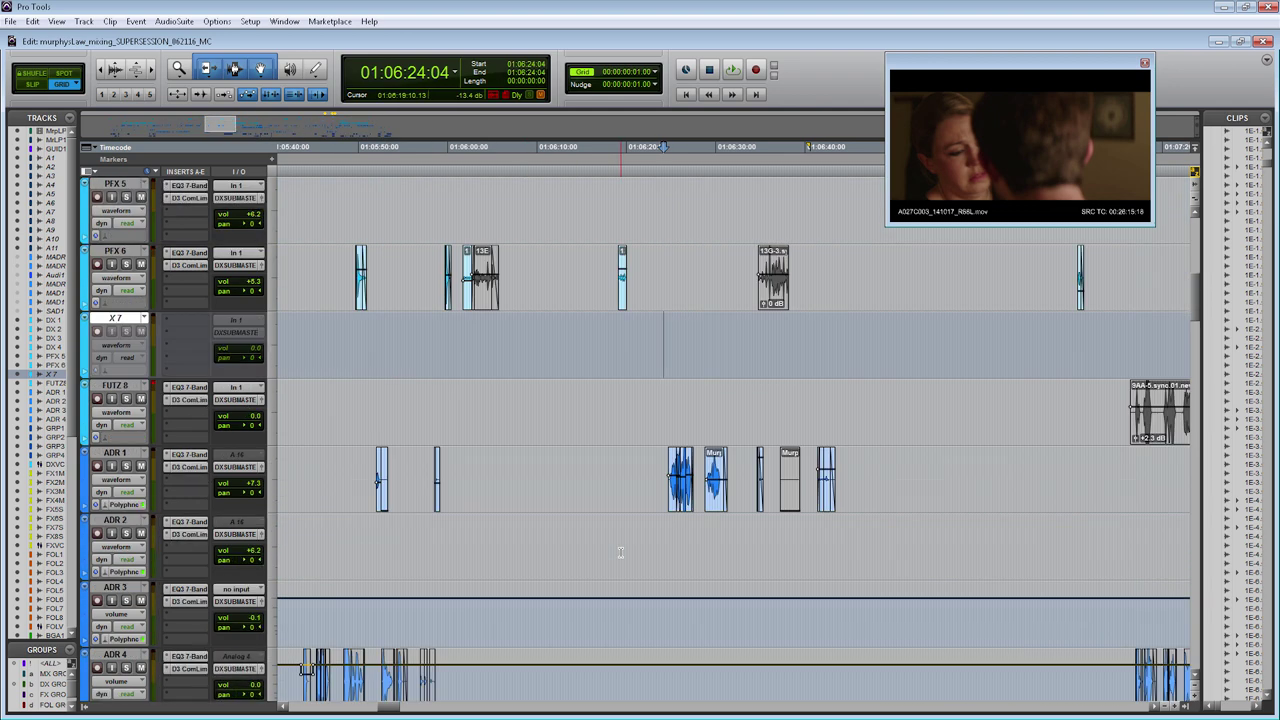
scroll(184, 255, "up", 3)
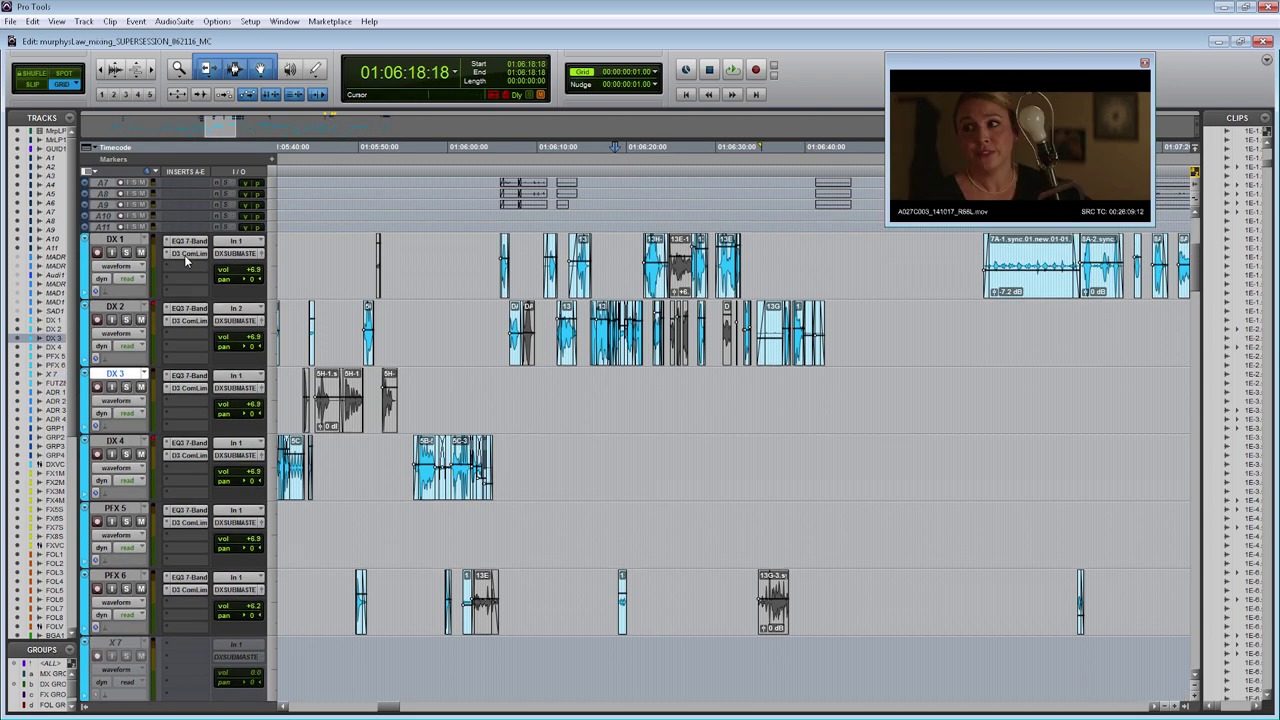
Open the DX 1 and DX 2 compressor windows and line them up side by side
left_click(184, 254)
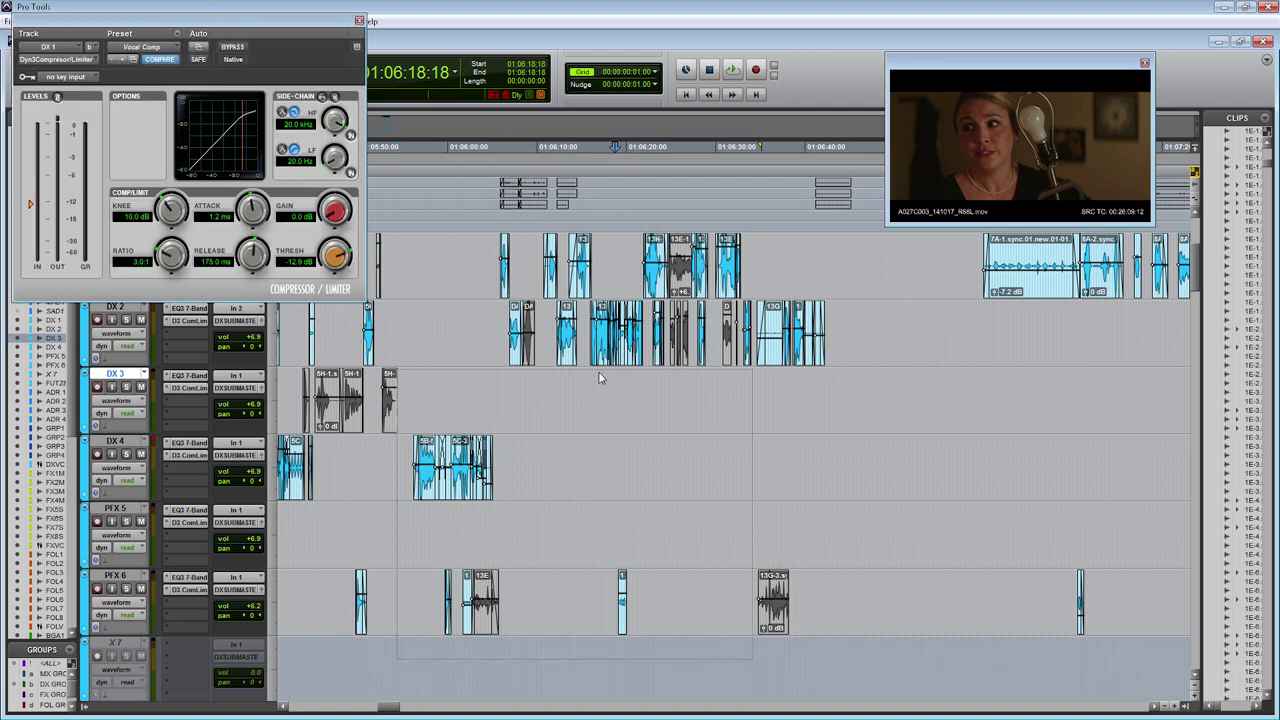
left_click_drag(598, 371, 598, 371)
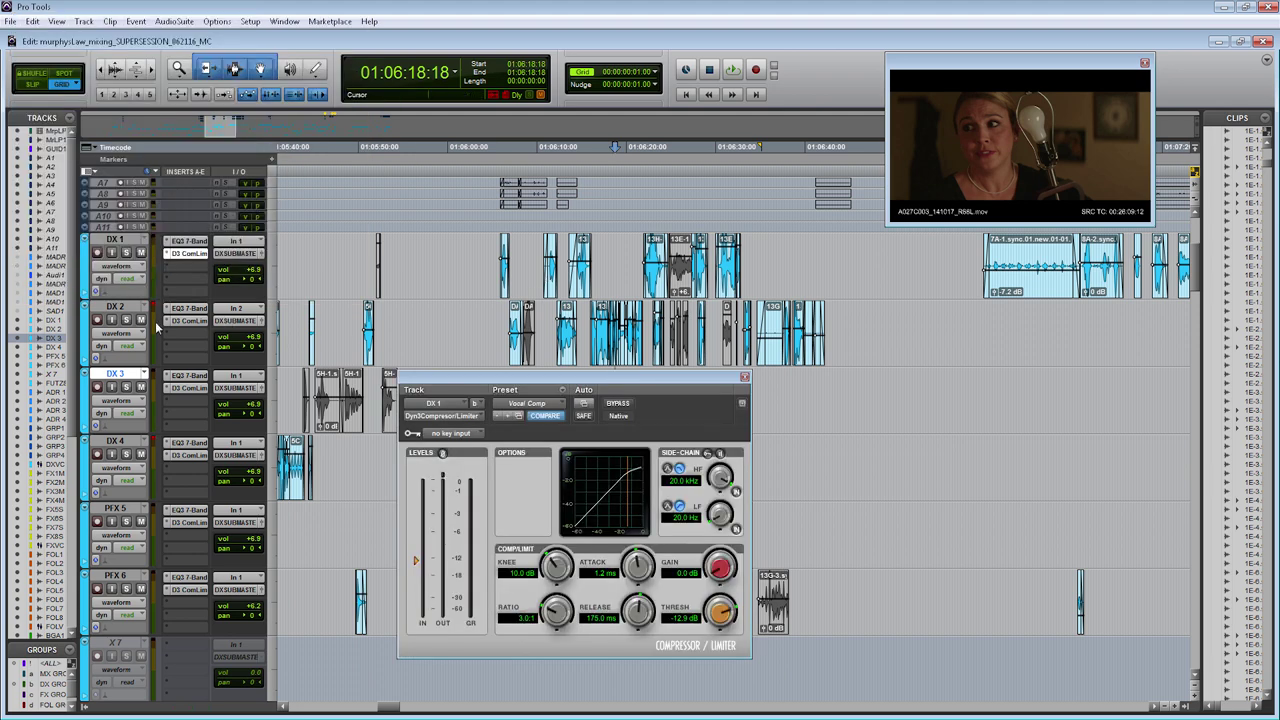
left_click(186, 324)
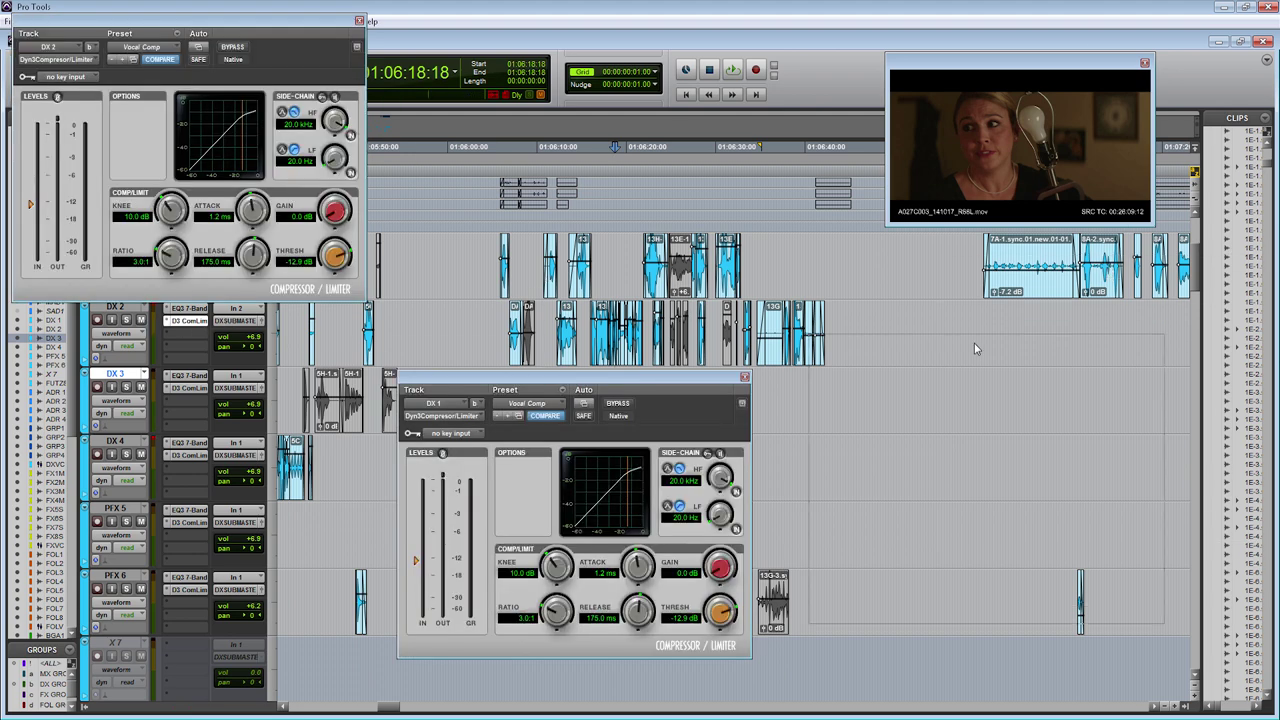
left_click_drag(975, 351, 966, 382)
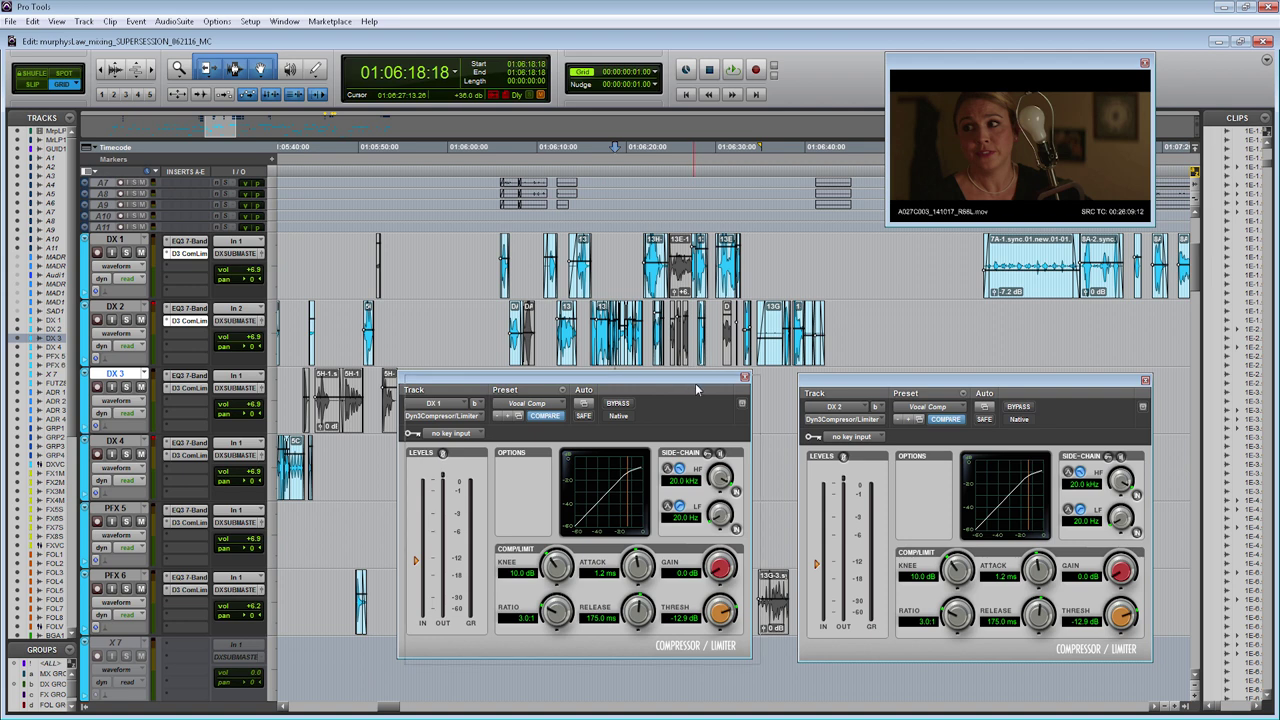
left_click_drag(695, 384, 703, 390)
left_click_drag(876, 379, 877, 384)
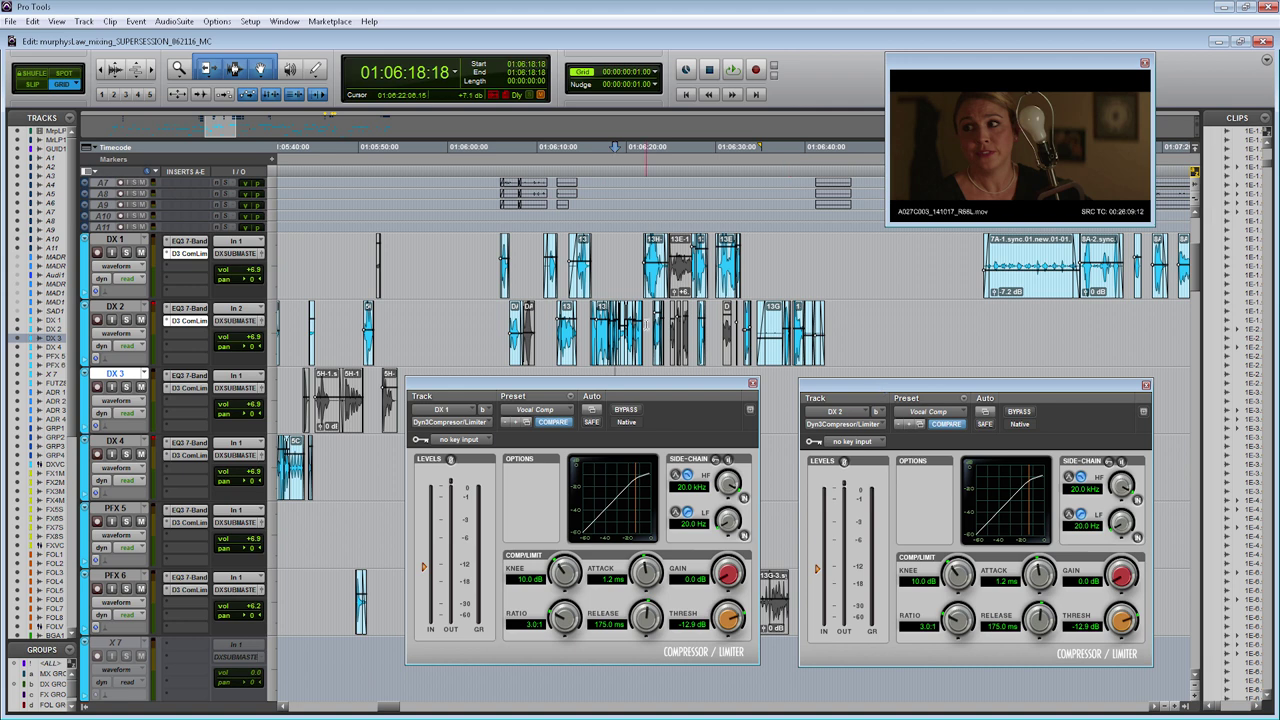
Play the dialogue from 01:06:10:10 on DX 2 to compare the compression
scroll(646, 324, "down", 1)
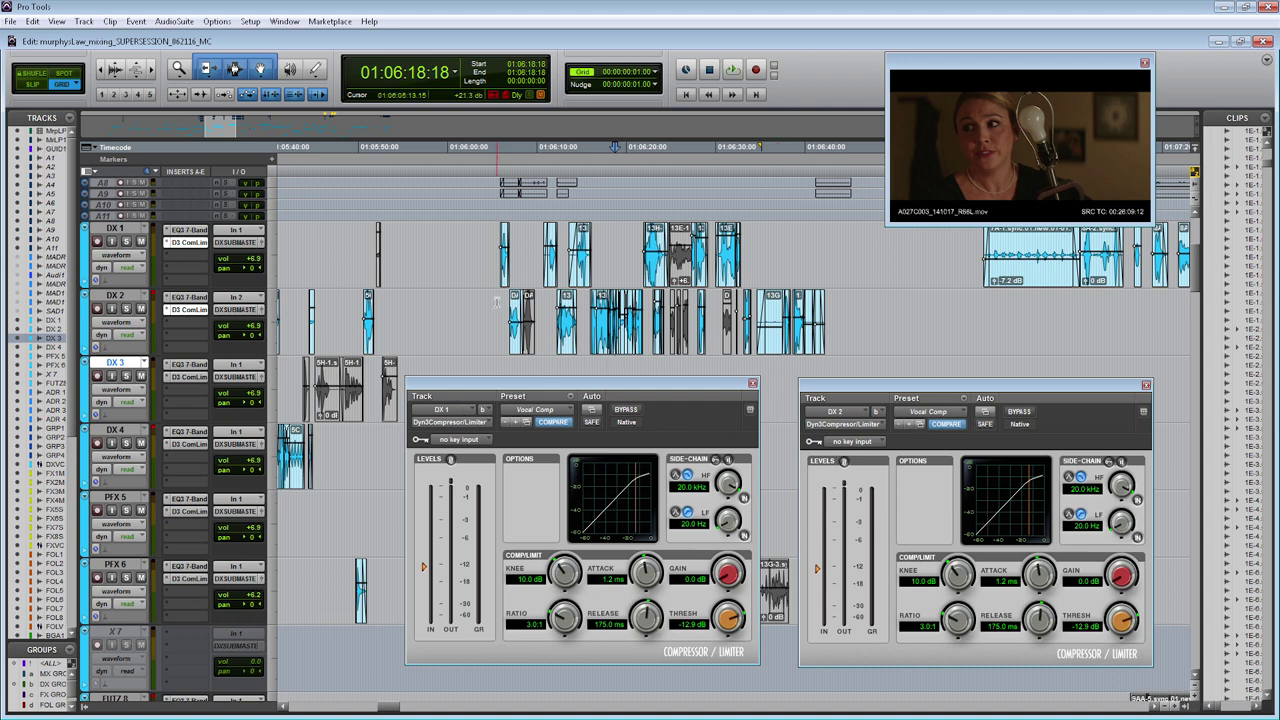
left_click(542, 305)
key("space")
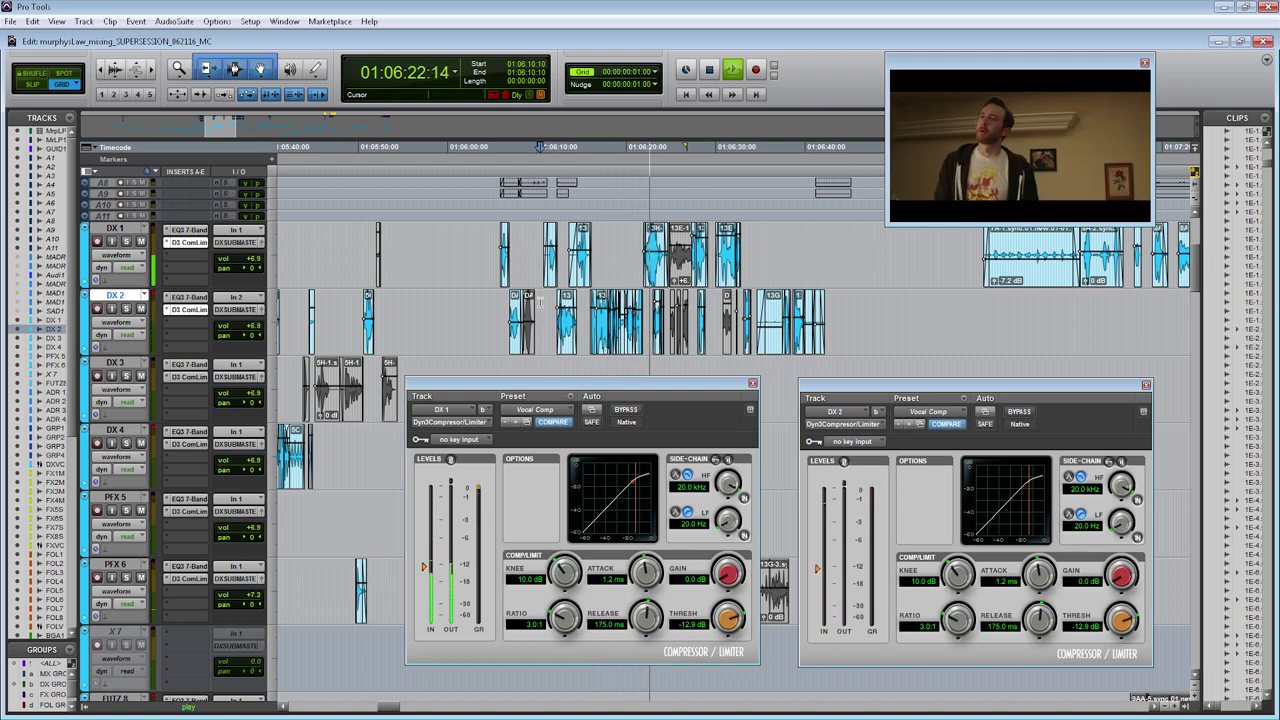
key("space")
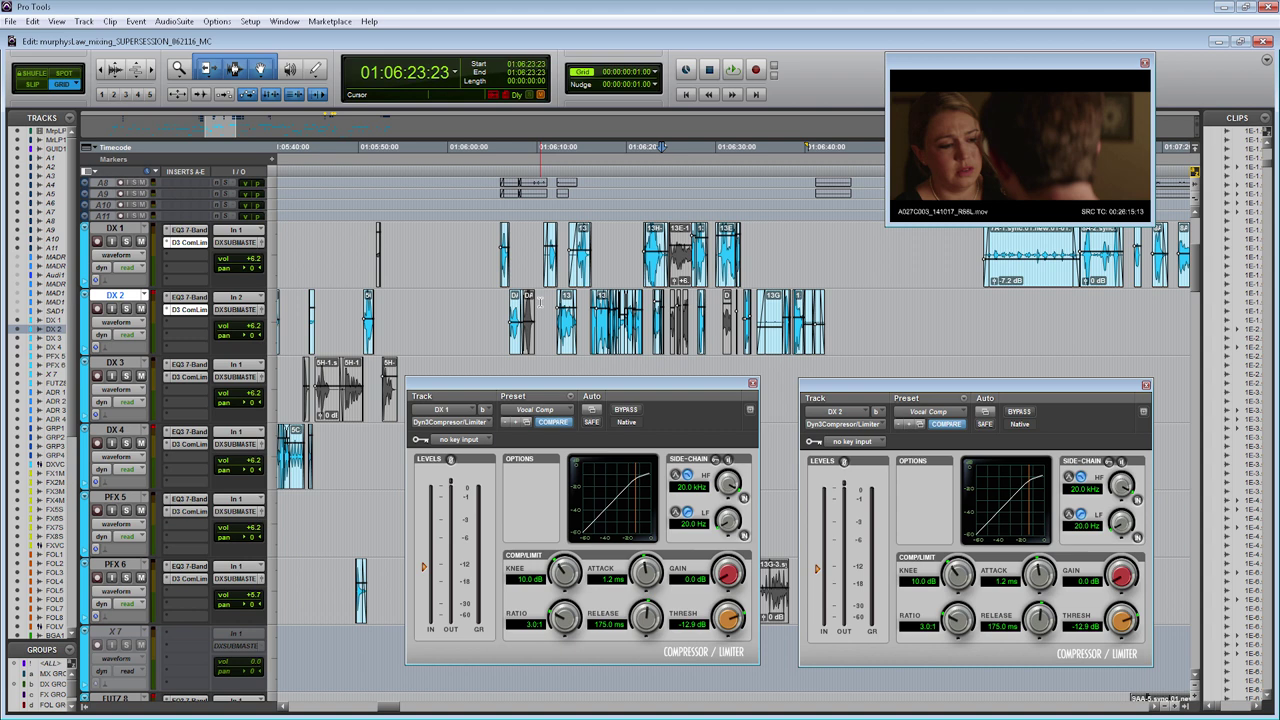
left_click(596, 409)
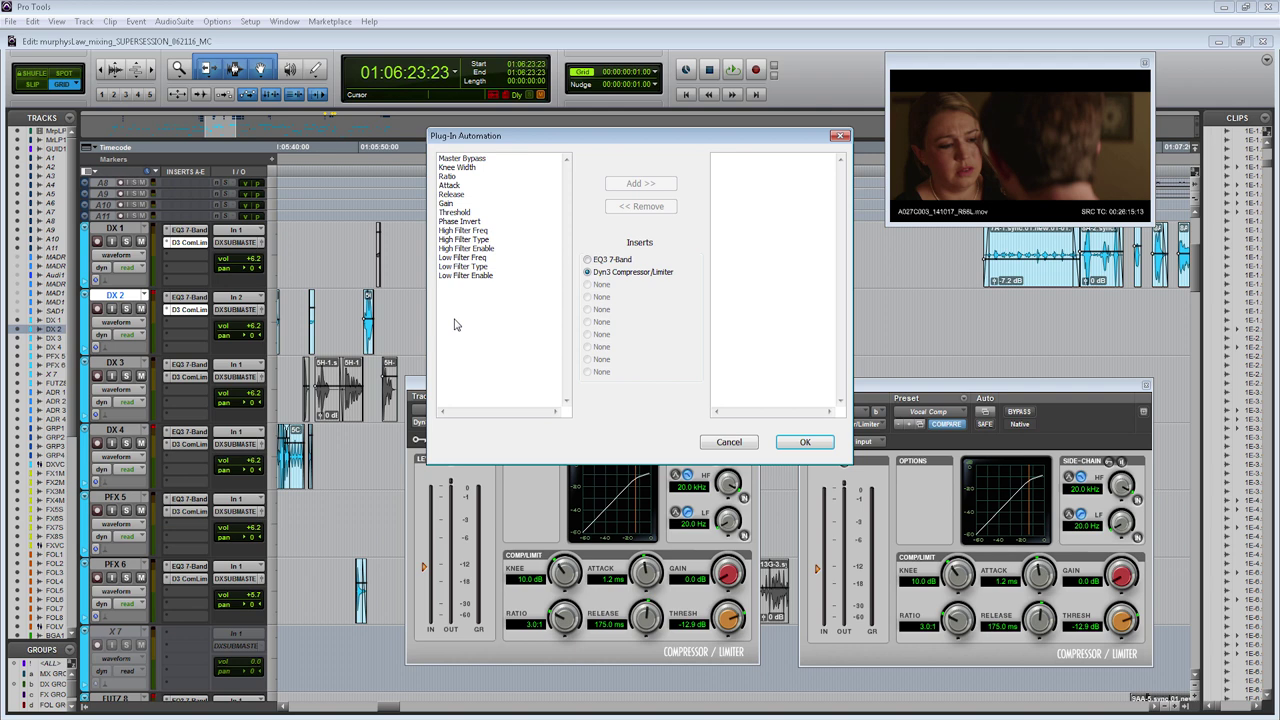
left_click(725, 445)
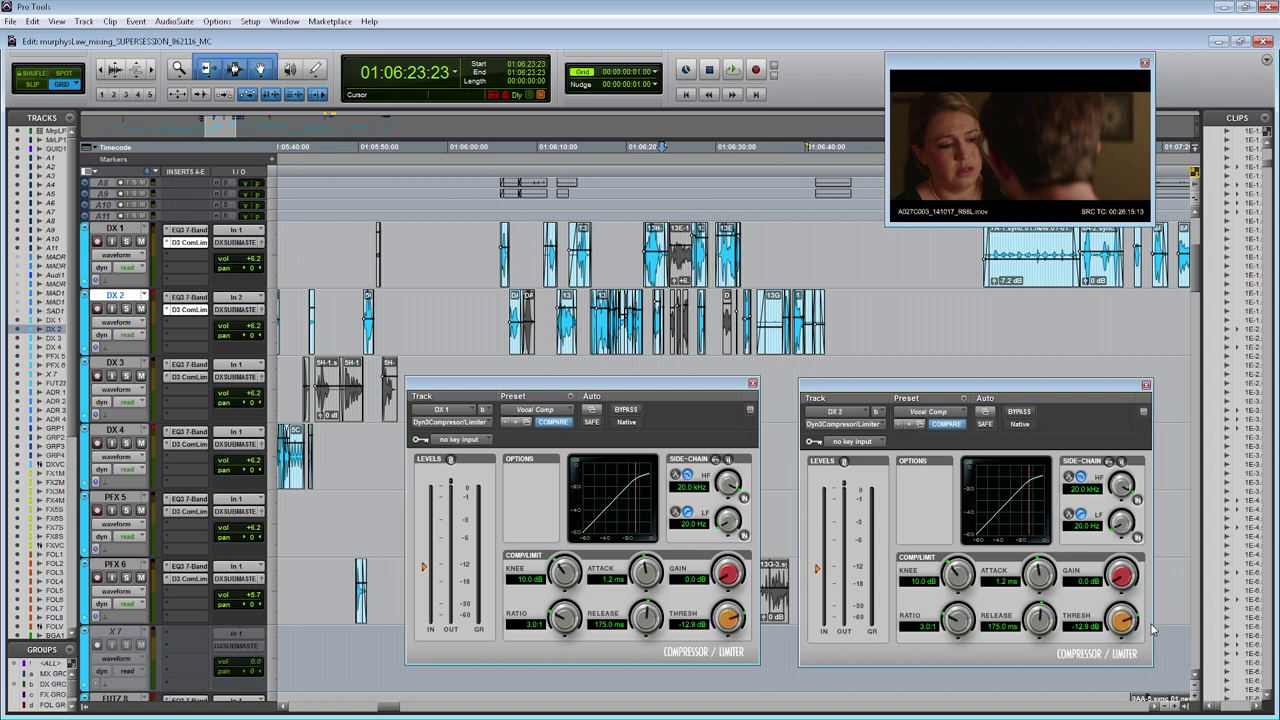
Close both compressor windows and locate to 01:02:11:13 on the X 7 track
left_click(753, 384)
left_click(1146, 385)
scroll(671, 270, "down", 3)
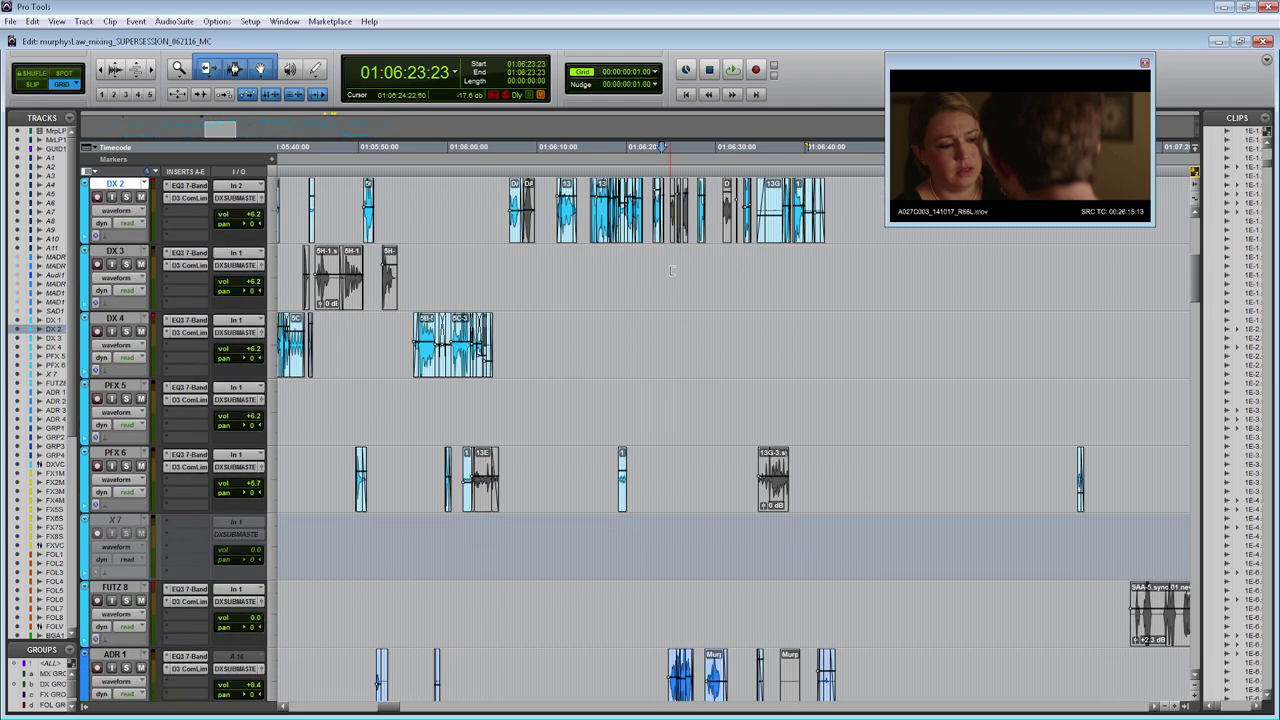
scroll(671, 270, "down", 3)
key("ctrl+[")
key("ctrl+[")
key("ctrl+[")
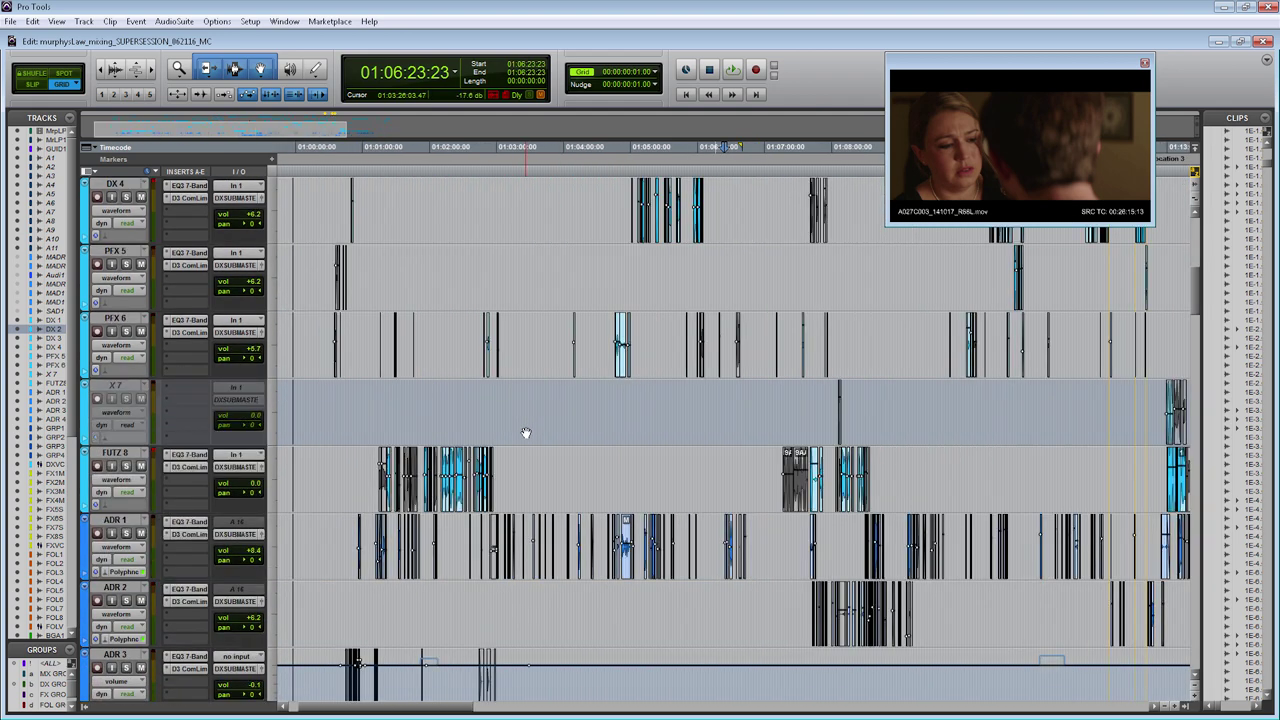
left_click(455, 412)
key("ctrl+]")
key("ctrl+]")
key("ctrl+]")
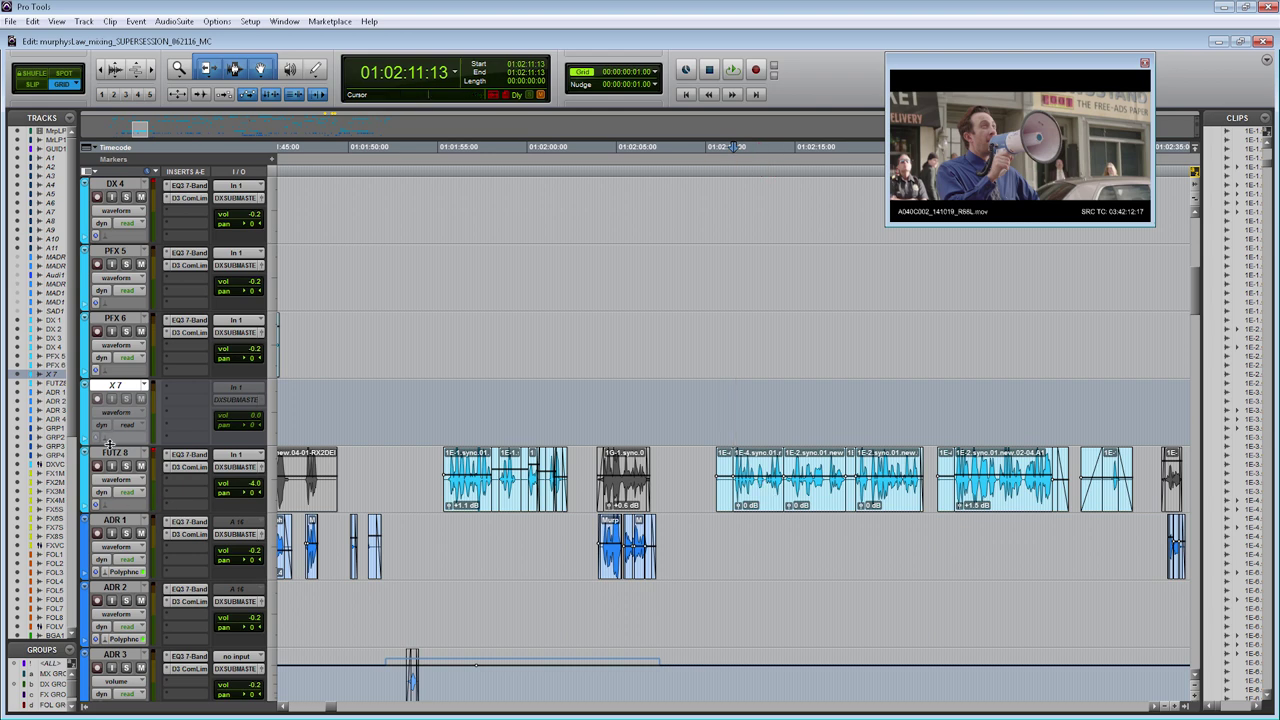
Set the FUTZ 8 compressor threshold to -18.0 dB and ratio to 7.8:1
left_click(194, 468)
mouse_move(1046, 388)
left_mouse_down()
mouse_move(943, 369)
mouse_move(758, 278)
left_mouse_up()
left_click_drag(832, 507, 802, 538)
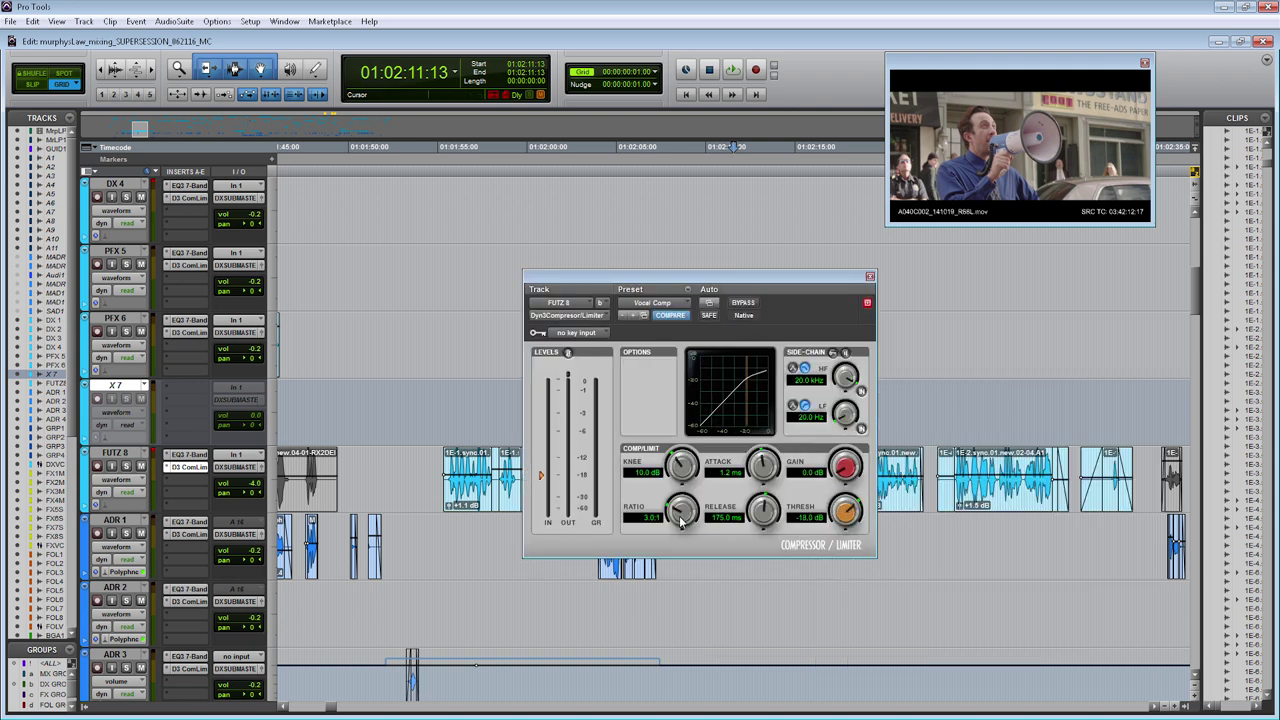
left_click_drag(680, 521, 695, 483)
left_click_drag(796, 300, 643, 194)
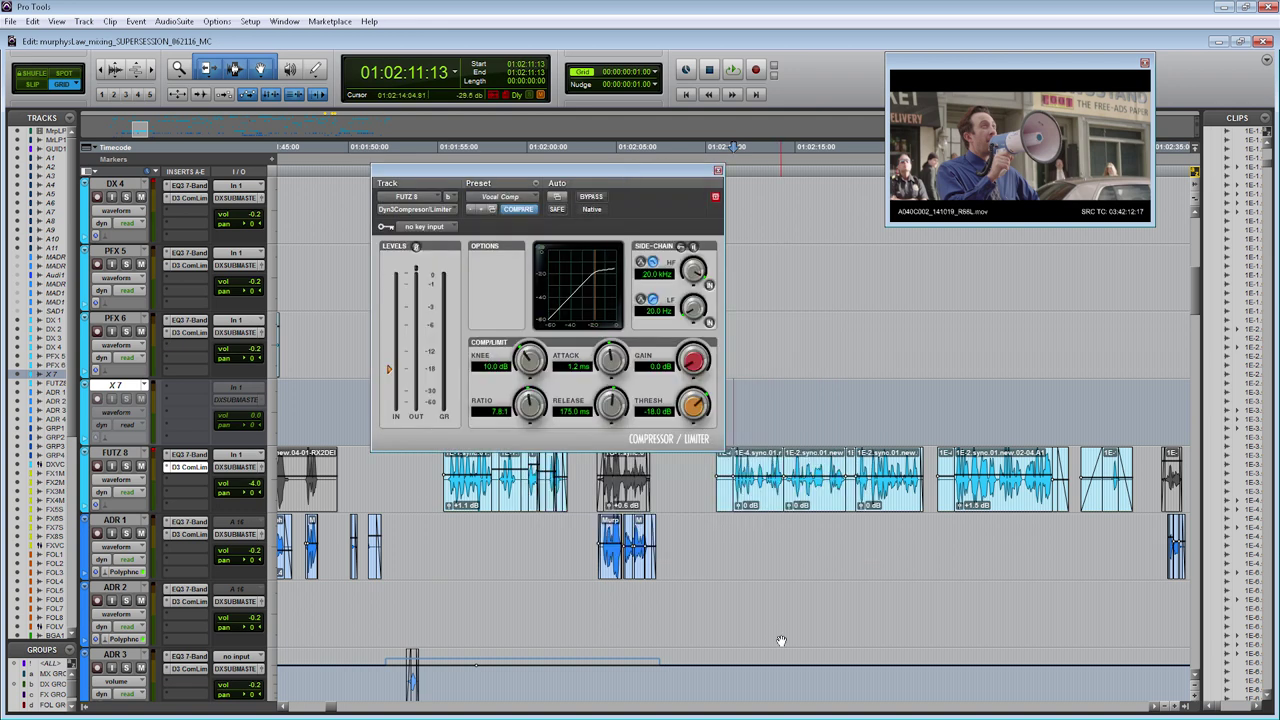
Play back from ADR 1 to hear the FUTZ 8 compression, then stop
left_click(733, 530)
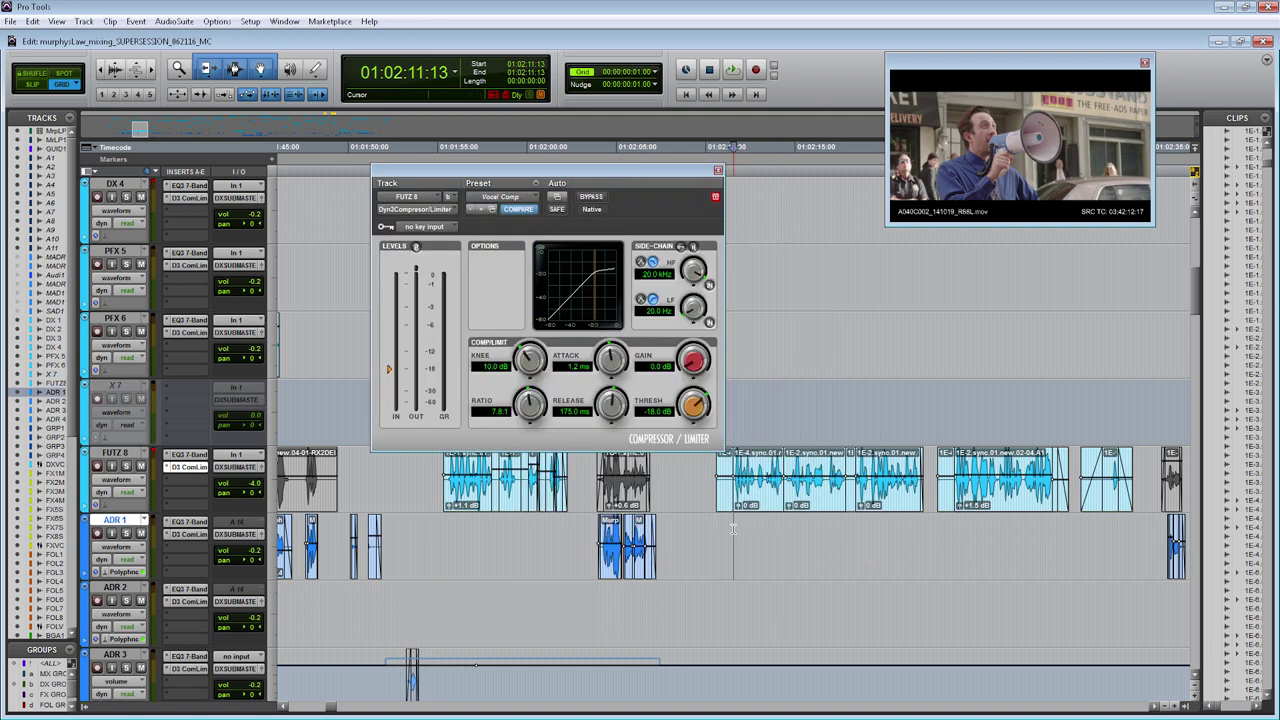
key("space")
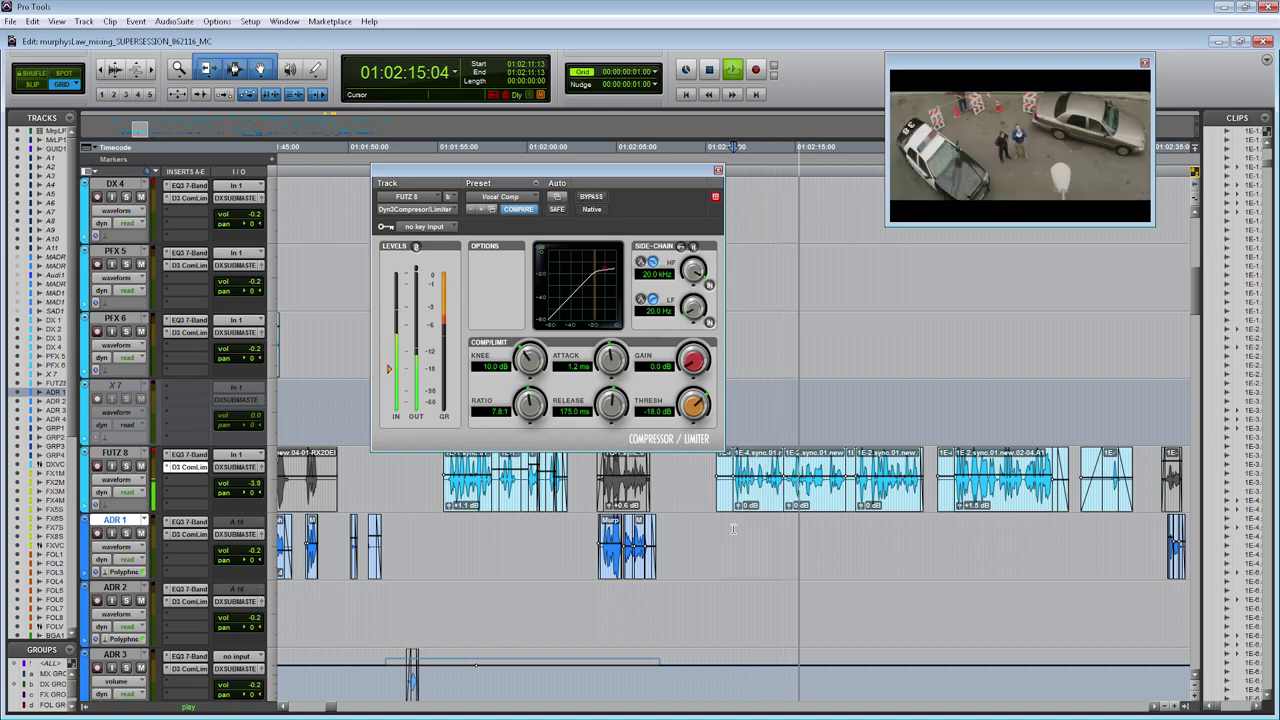
key("space")
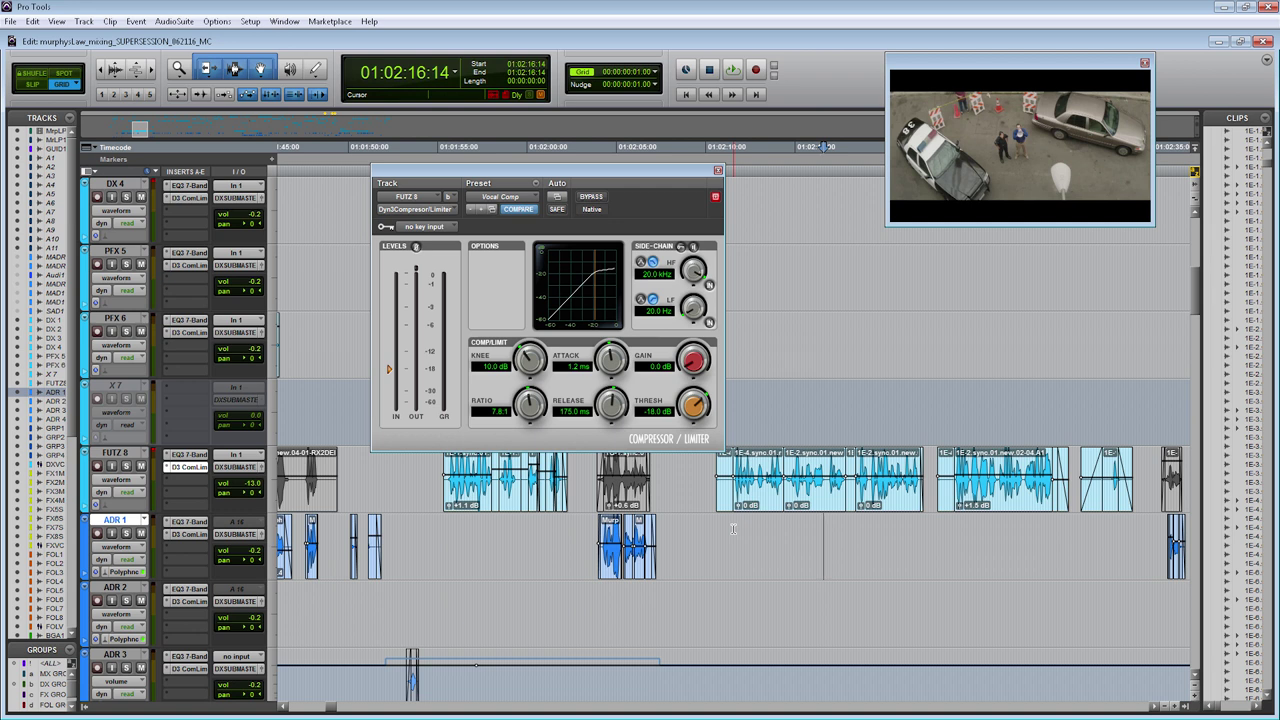
Close the FUTZ 8 compressor and scroll down through the FX, FOL, BG and MX tracks
left_click(718, 171)
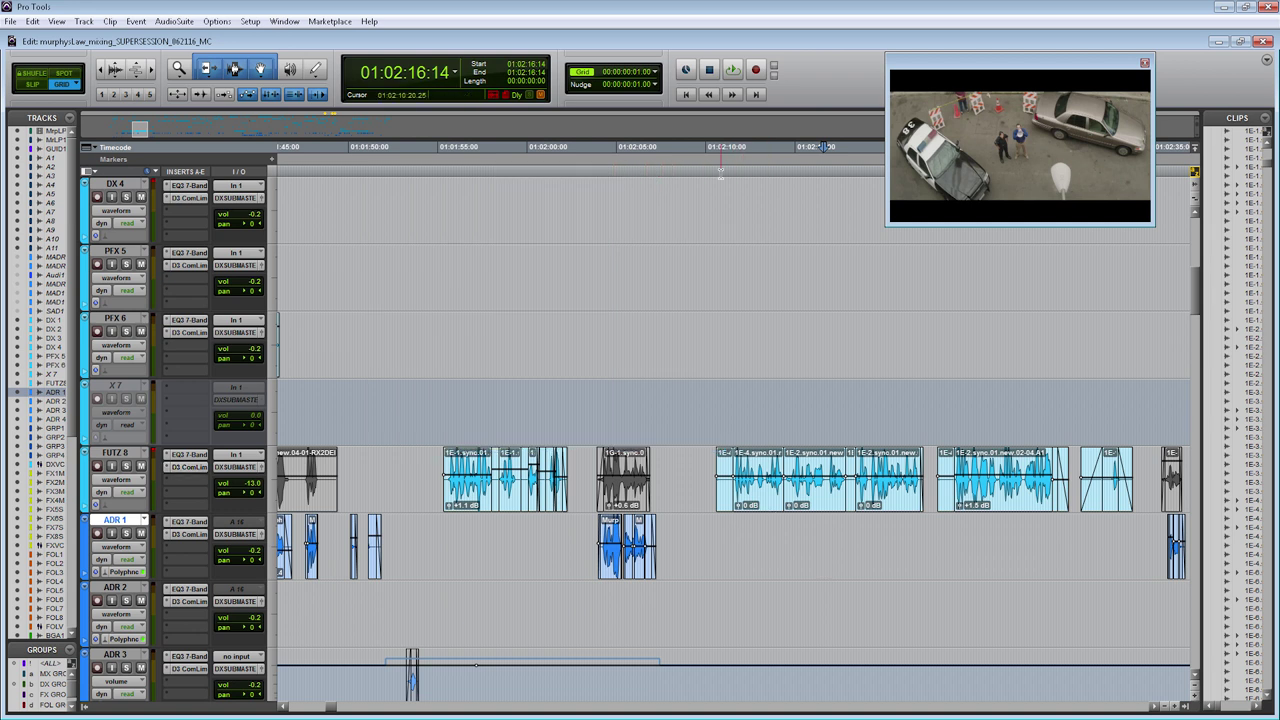
scroll(850, 370, "down", 8)
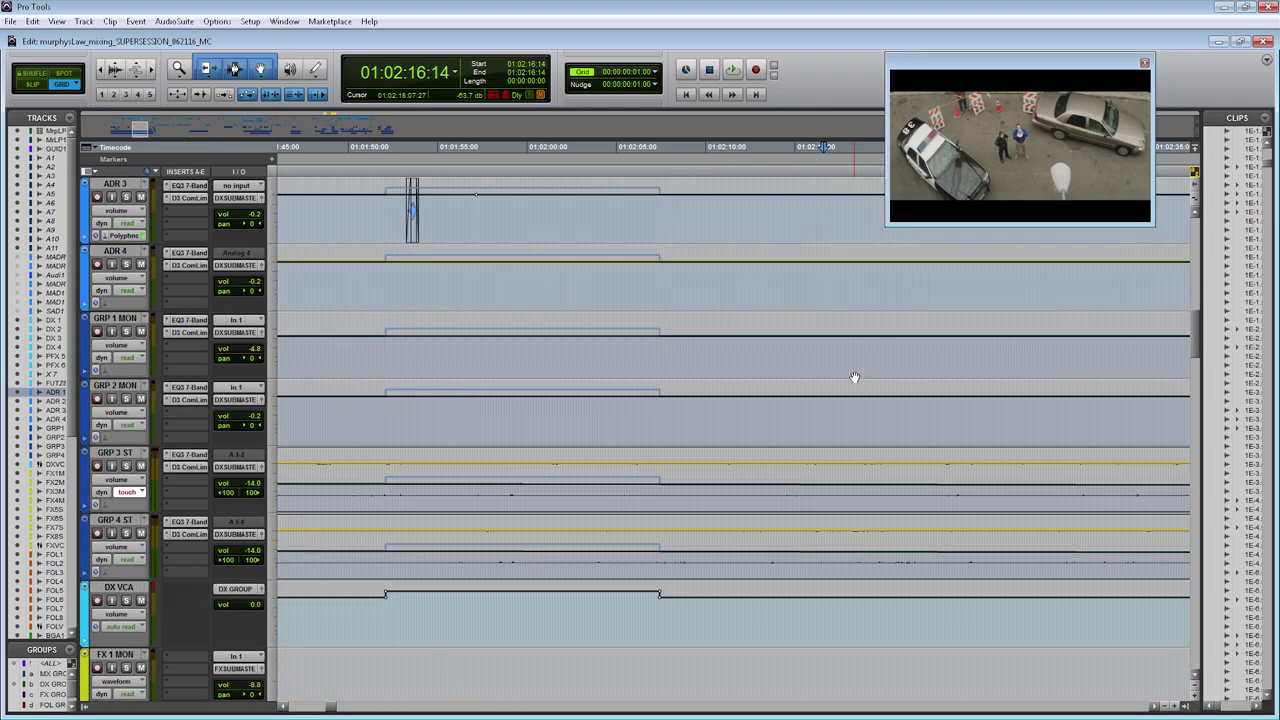
scroll(854, 377, "down", 2)
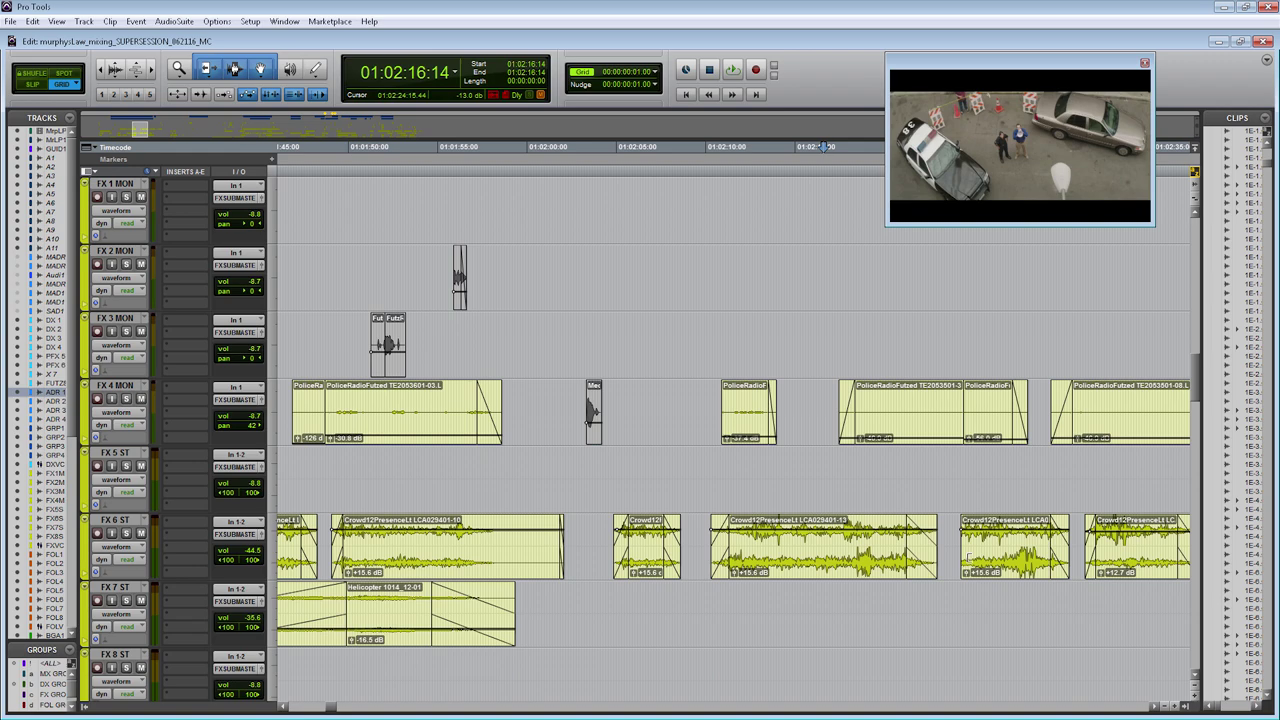
scroll(806, 503, "down", 15)
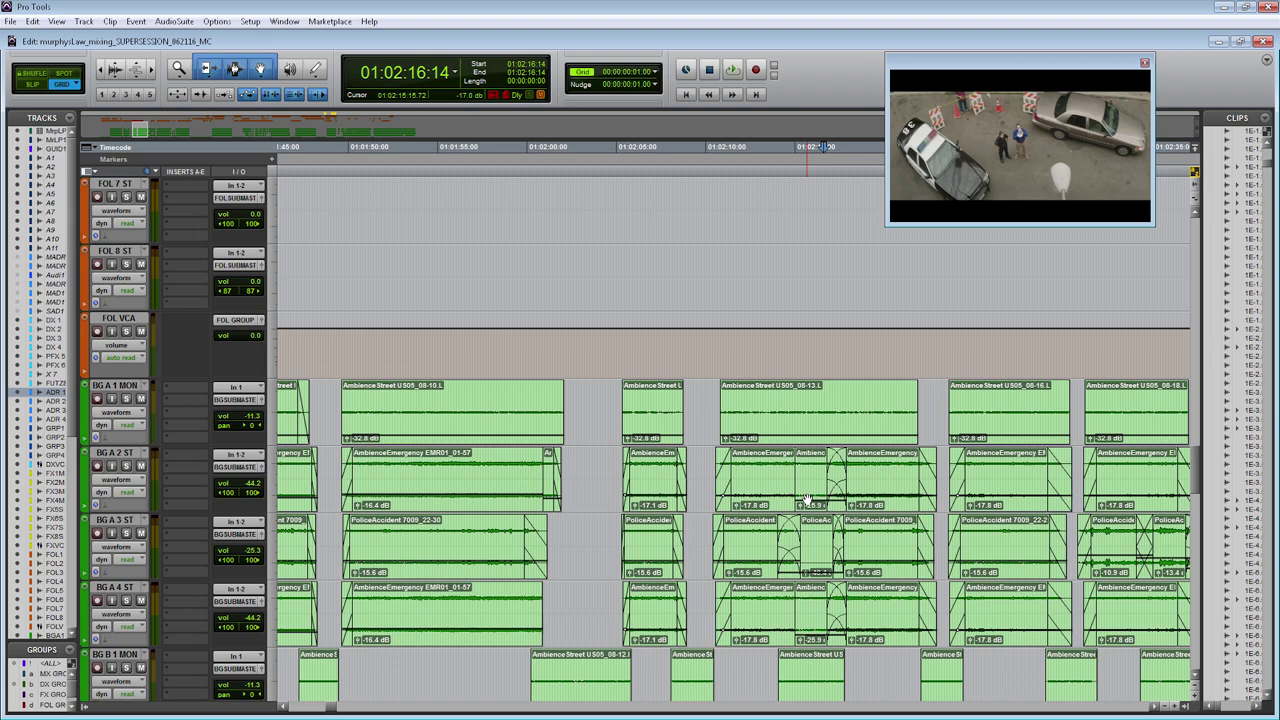
scroll(806, 500, "down", 5)
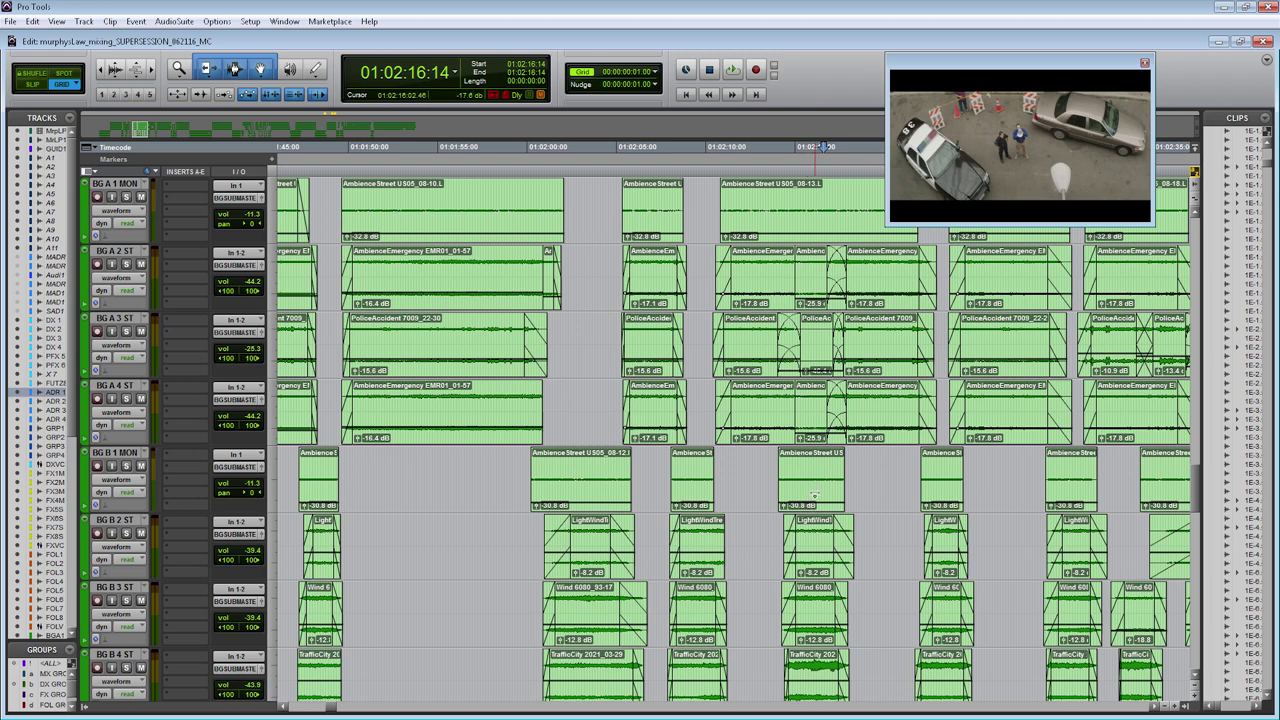
scroll(812, 505, "down", 15)
scroll(817, 505, "down", 1)
scroll(817, 506, "down", 6)
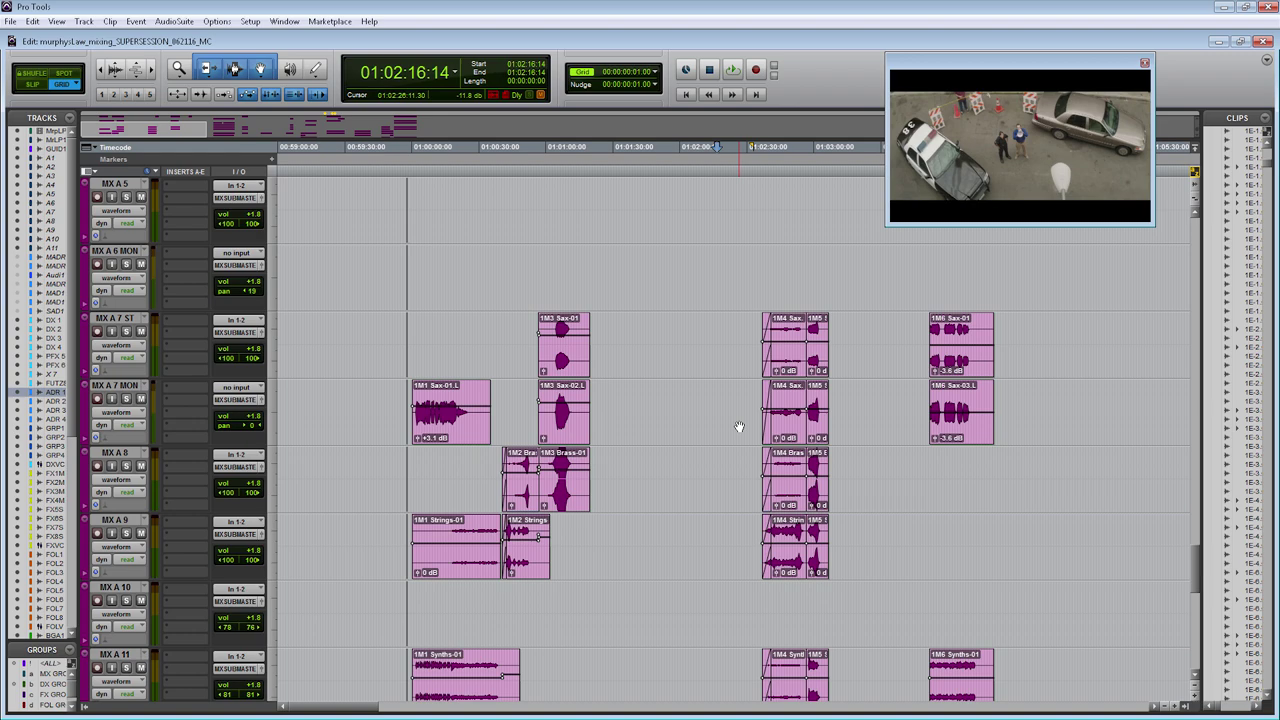
Scroll back up to the dialogue tracks and return to 01:06:14:10
scroll(640, 443, "up", 15)
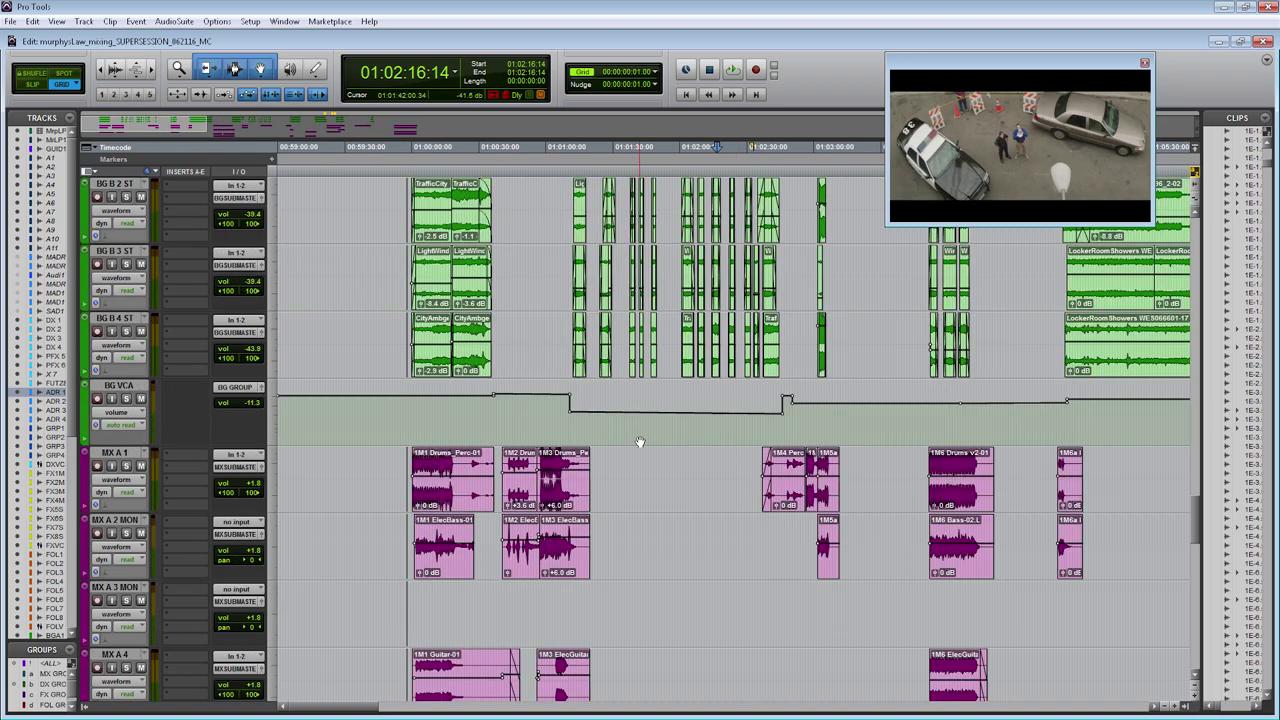
scroll(640, 443, "up", 15)
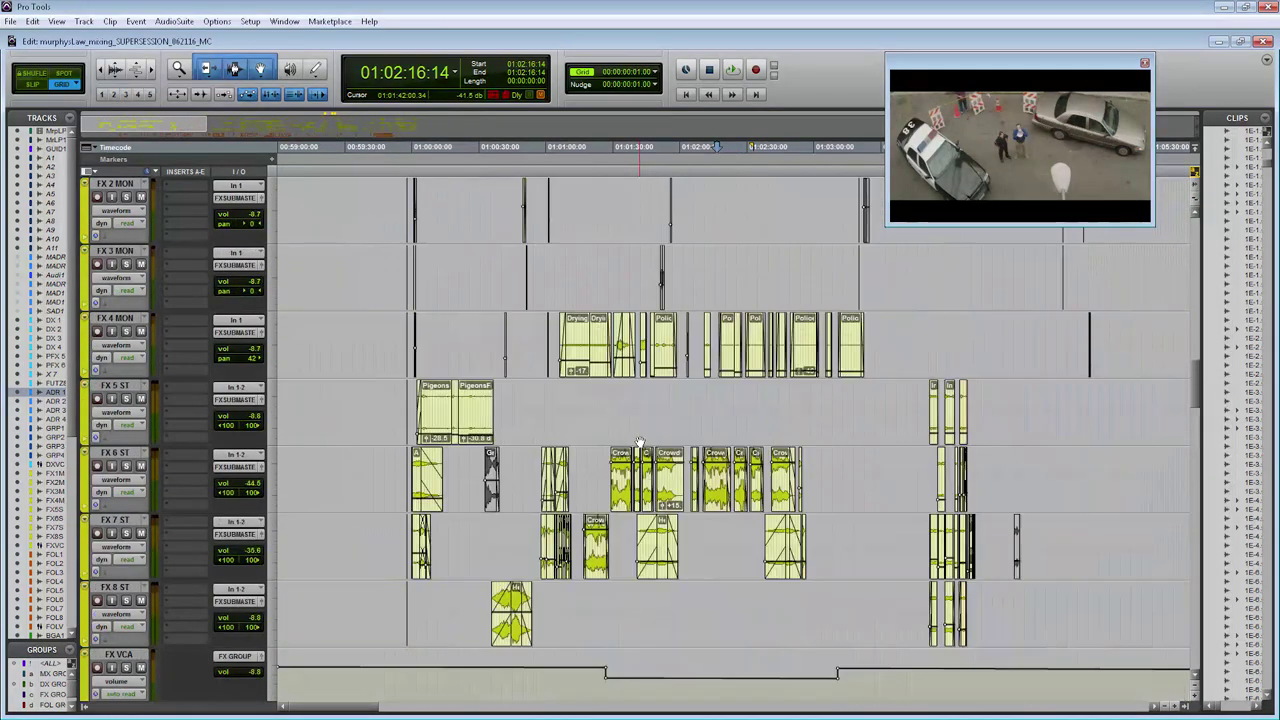
scroll(640, 443, "up", 15)
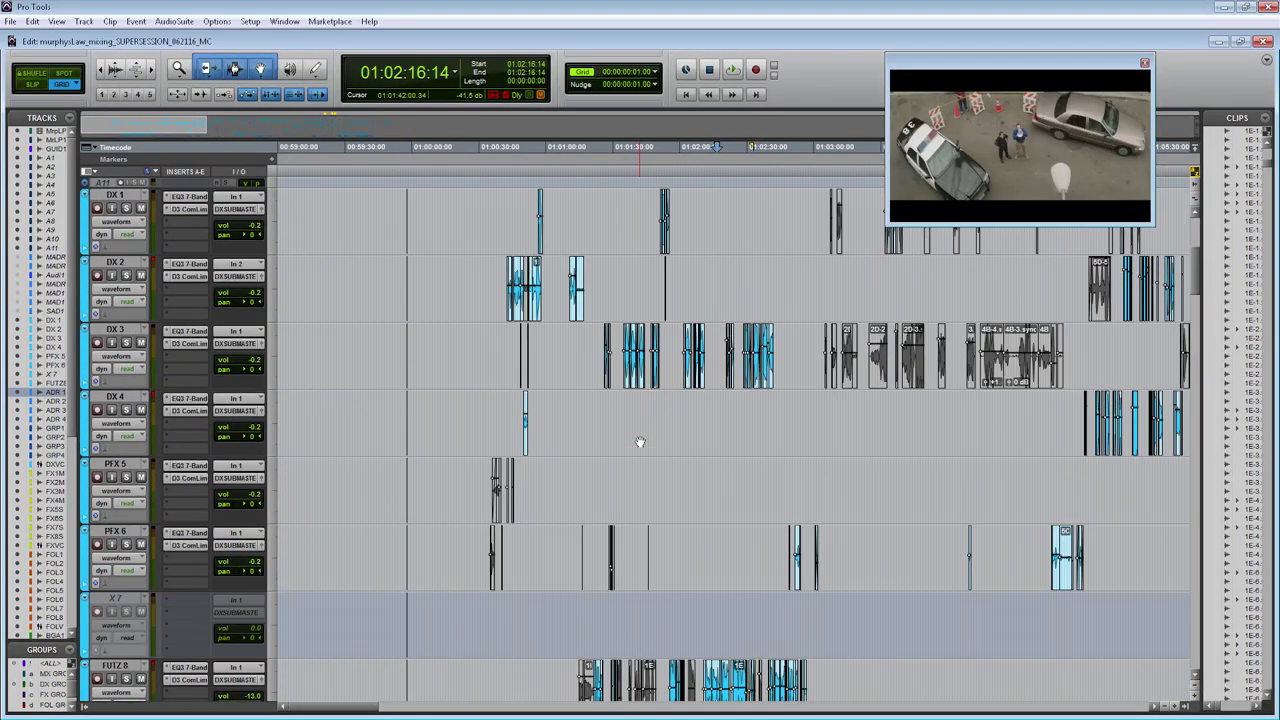
scroll(640, 443, "down", 1)
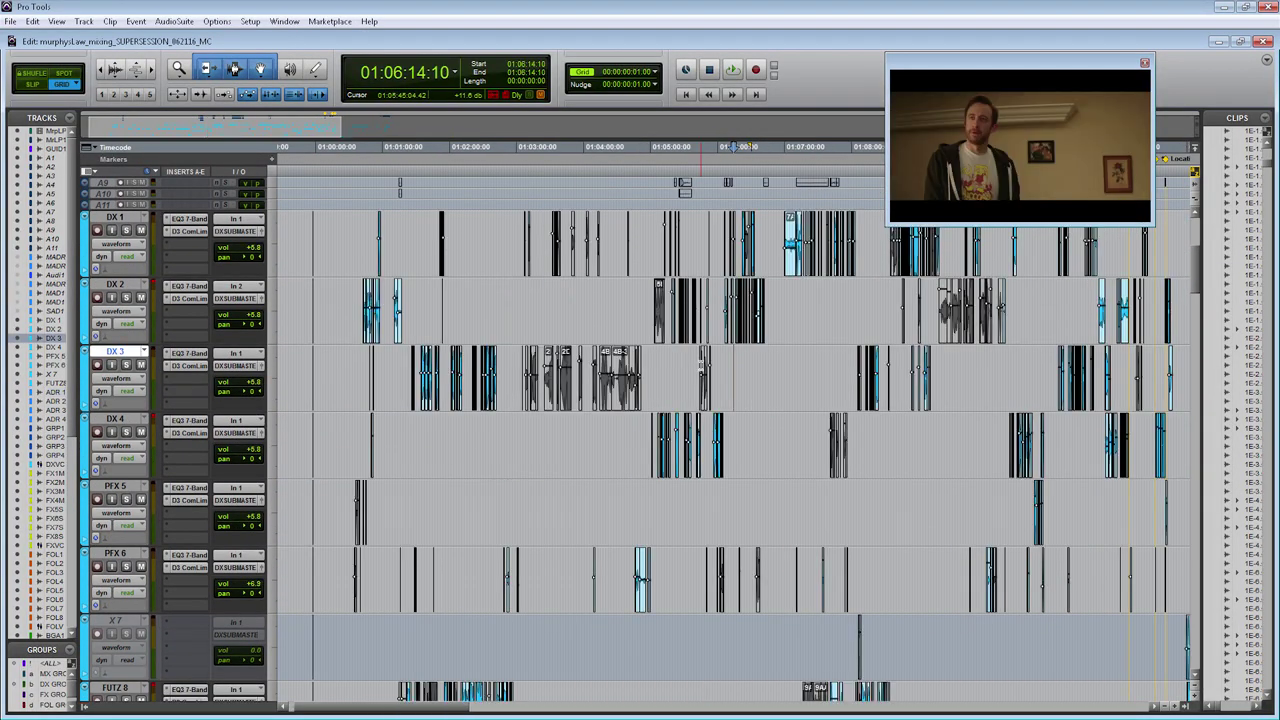
key("ctrl+]")
key("ctrl+]")
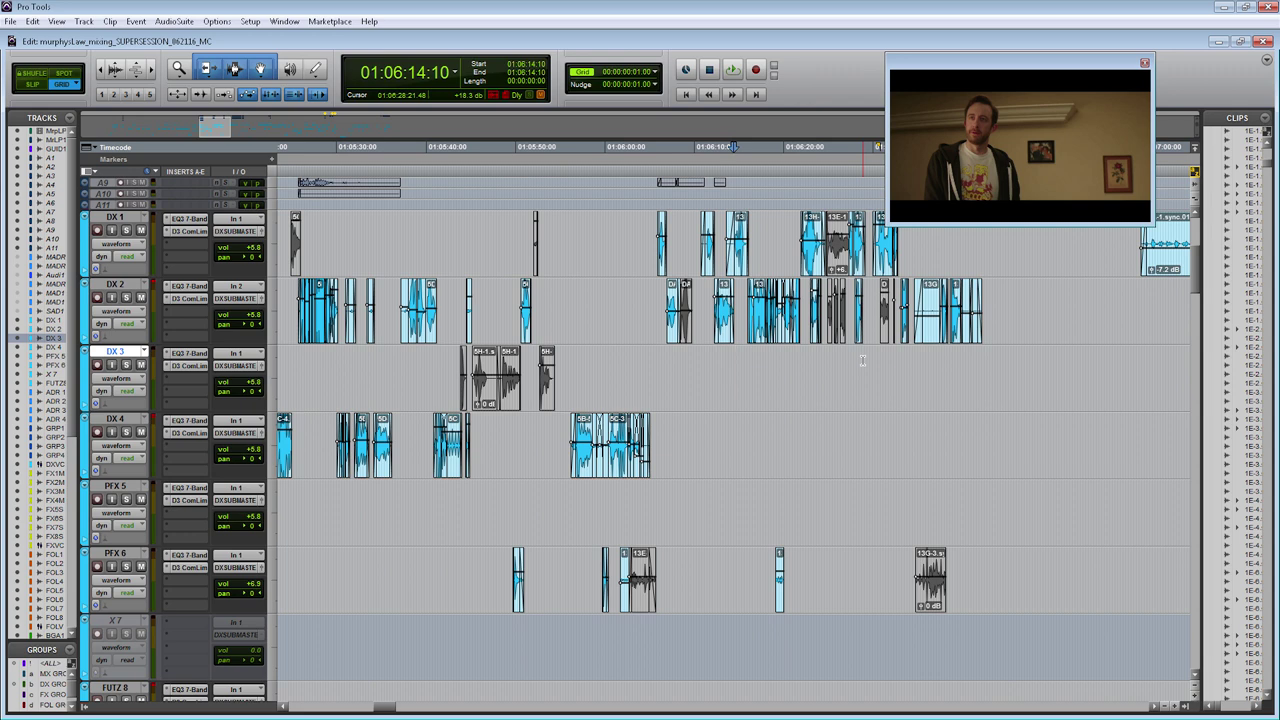
left_click(808, 375)
key("ctrl+]")
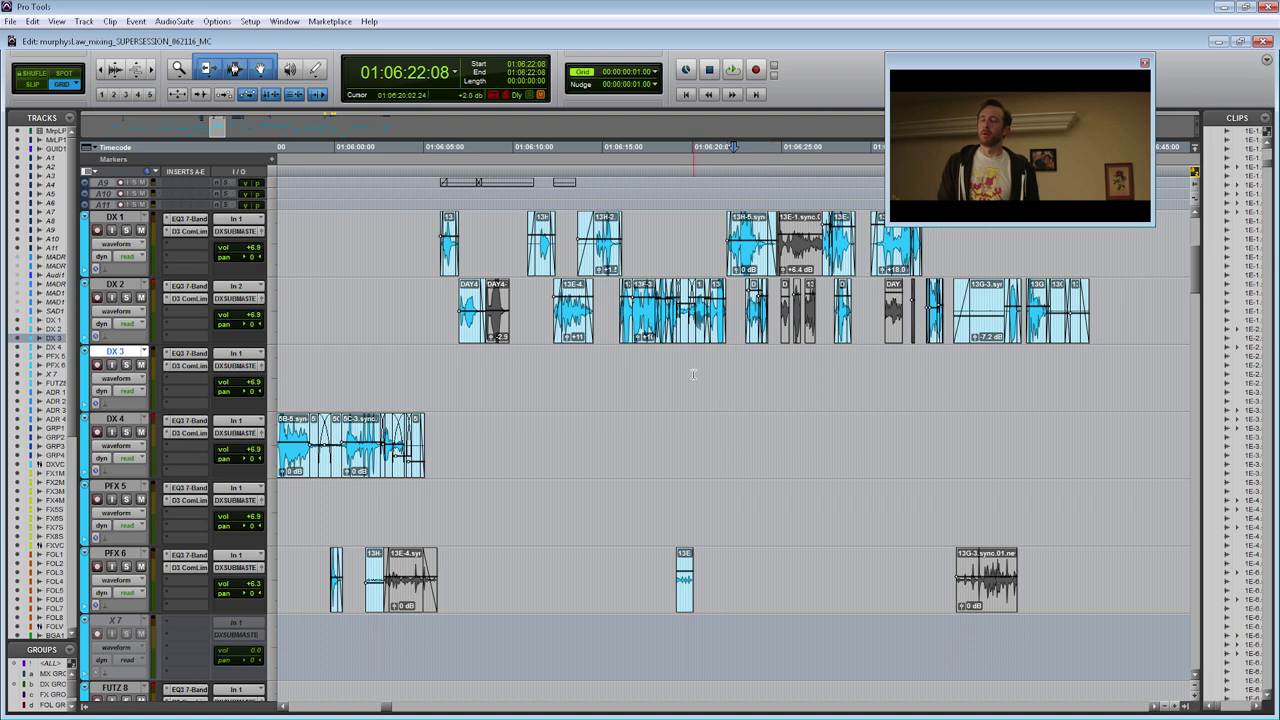
Insert a mono Dyn3 De-Esser on DX 1 and show its factory preset list
left_click(192, 241)
mouse_move(241, 266)
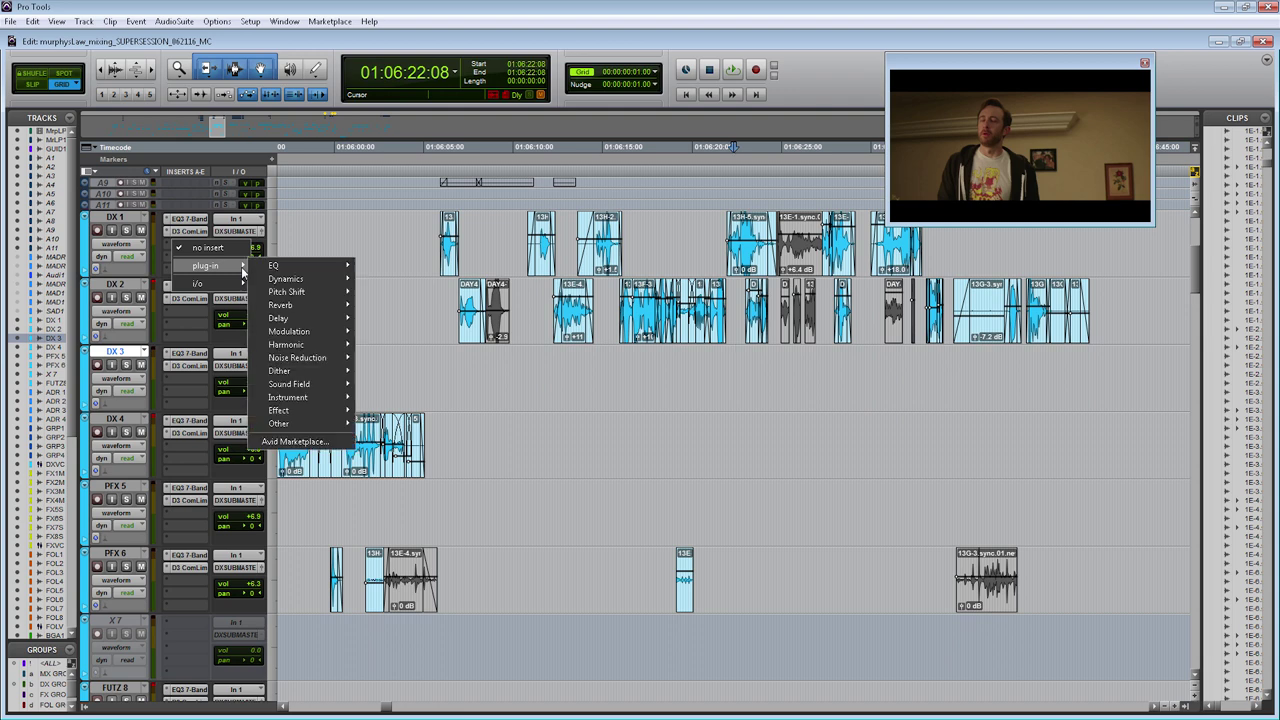
mouse_move(306, 283)
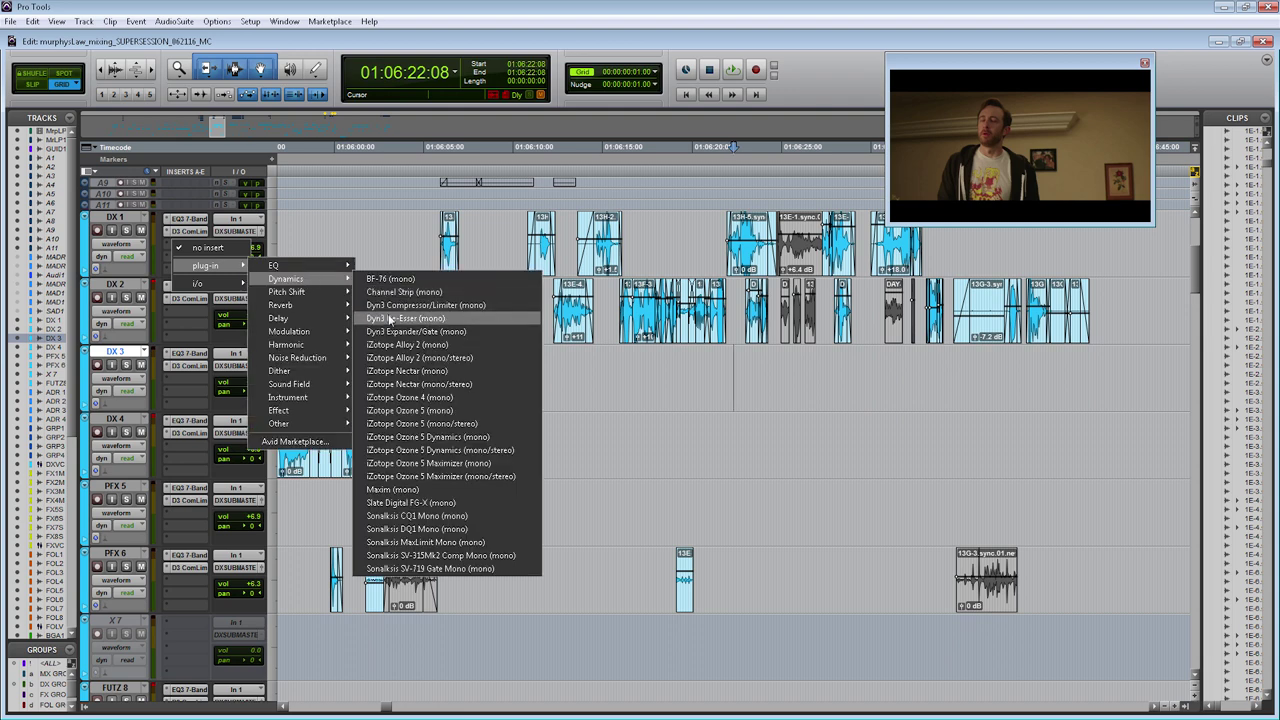
left_click(453, 319)
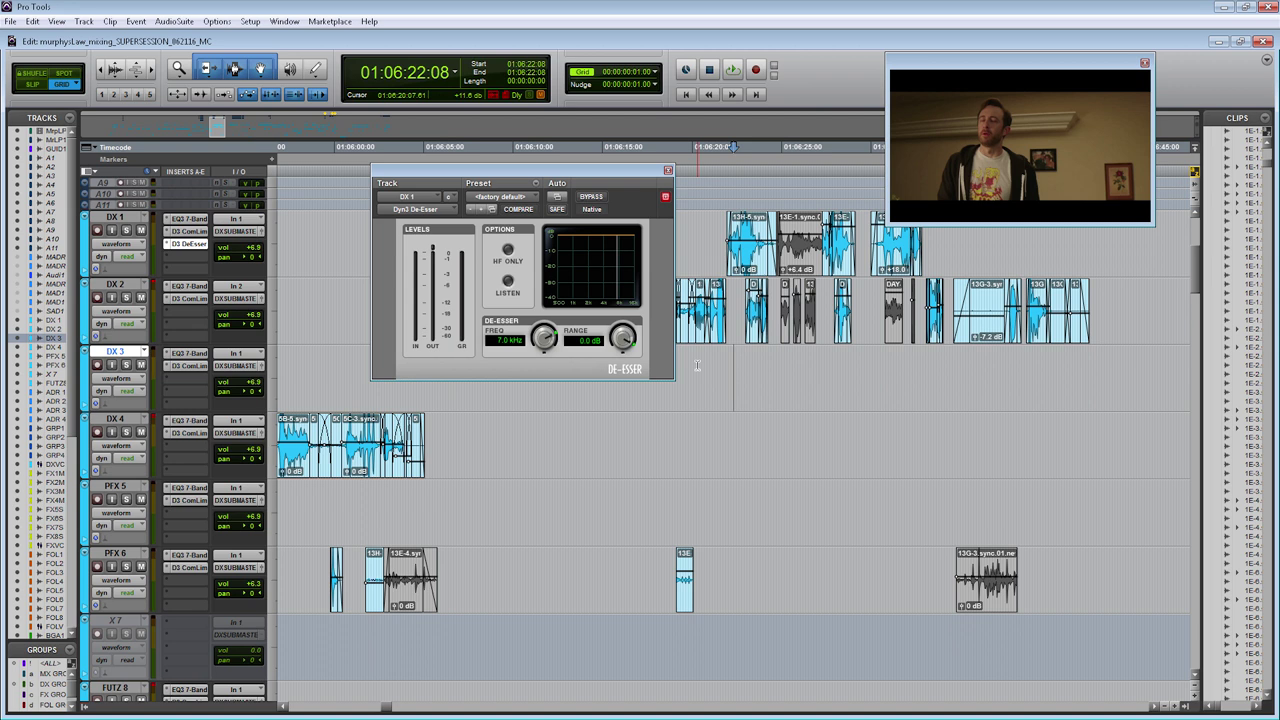
left_click(728, 376)
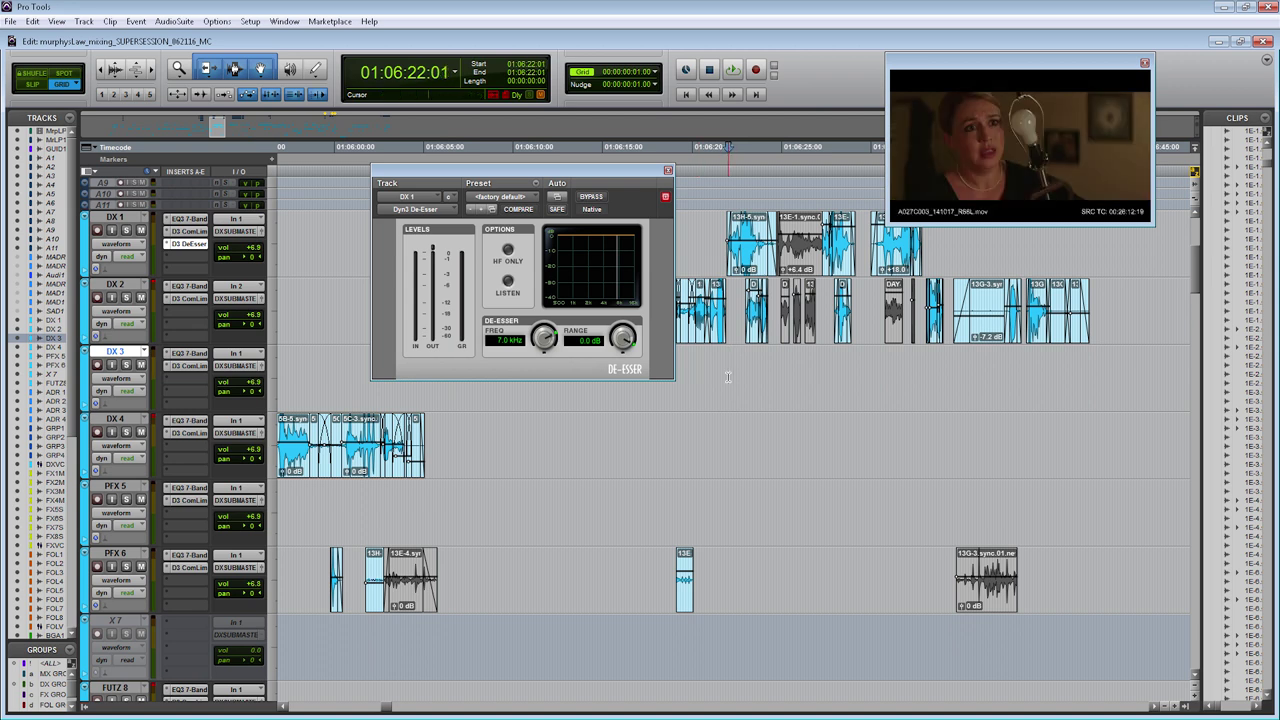
left_click(502, 198)
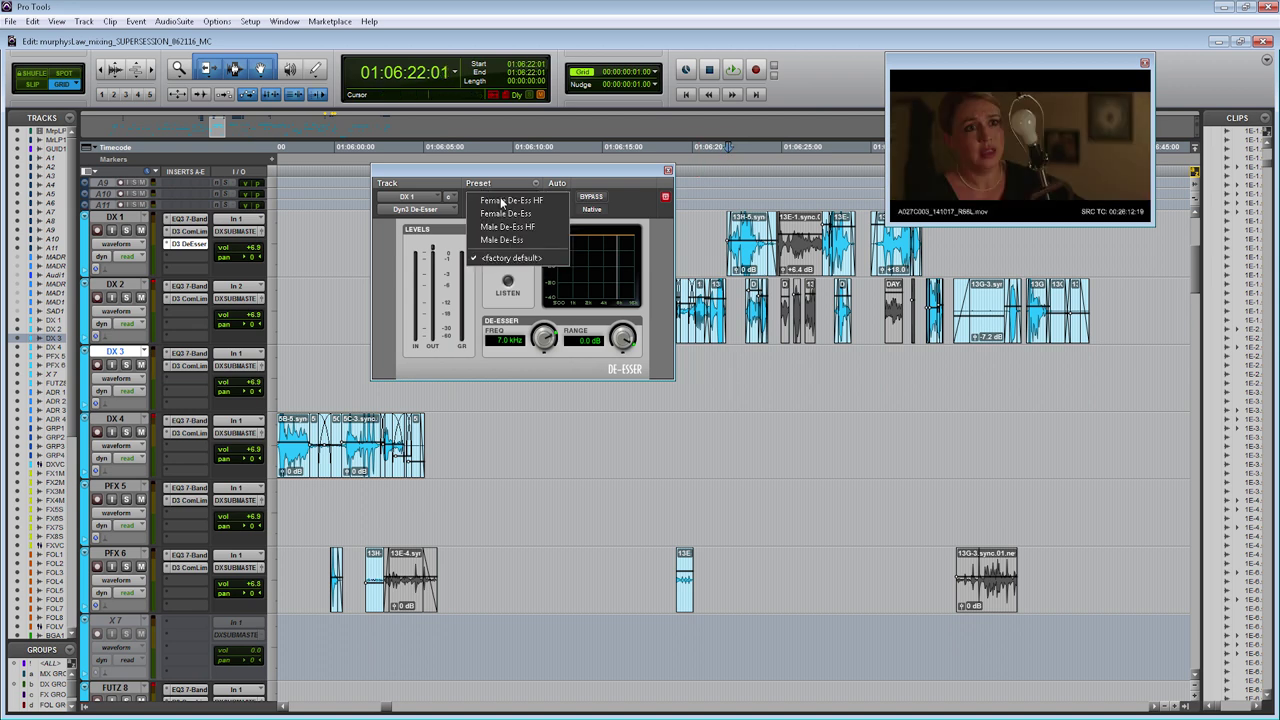
Load the Male De-Ess HF preset and play the dialogue from 01:06:27:05
left_click(533, 228)
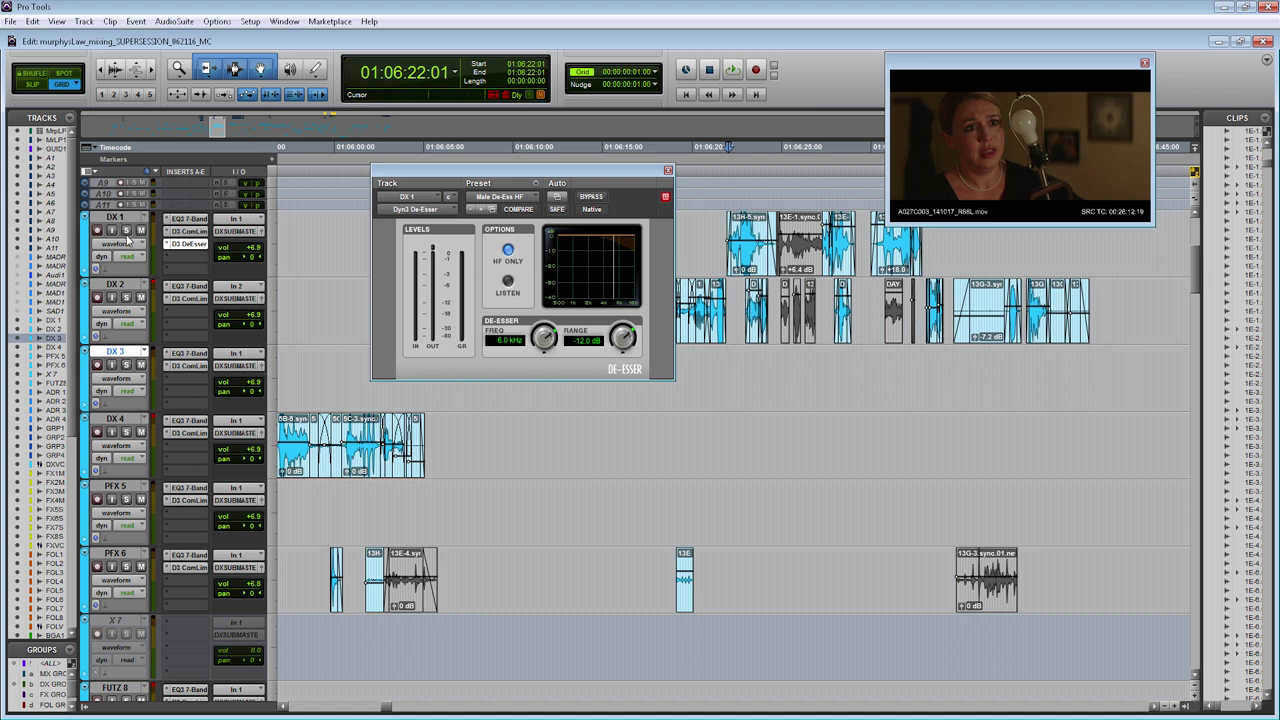
left_click(821, 375)
key("space")
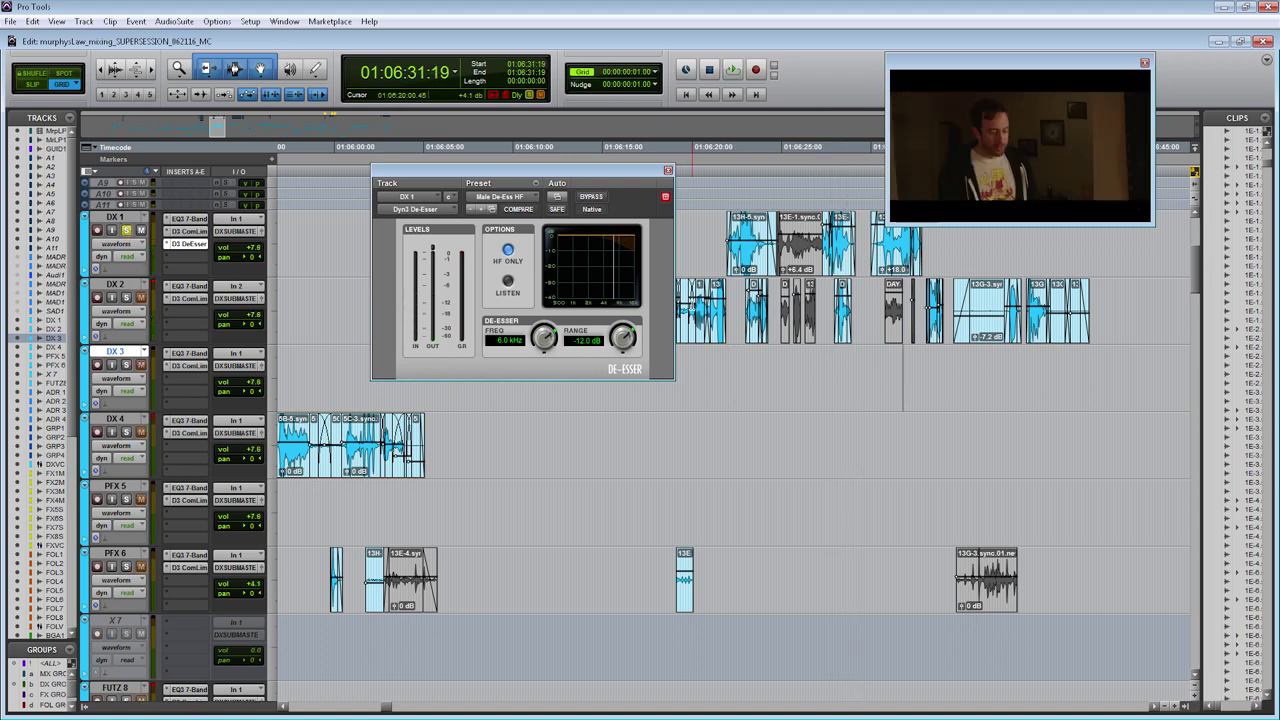
key("space")
Zoom in at 01:06:27:10, play with LISTEN on to hear the caught sibilance, then zoom out
left_click(824, 358)
key("ctrl+]")
key("ctrl+]")
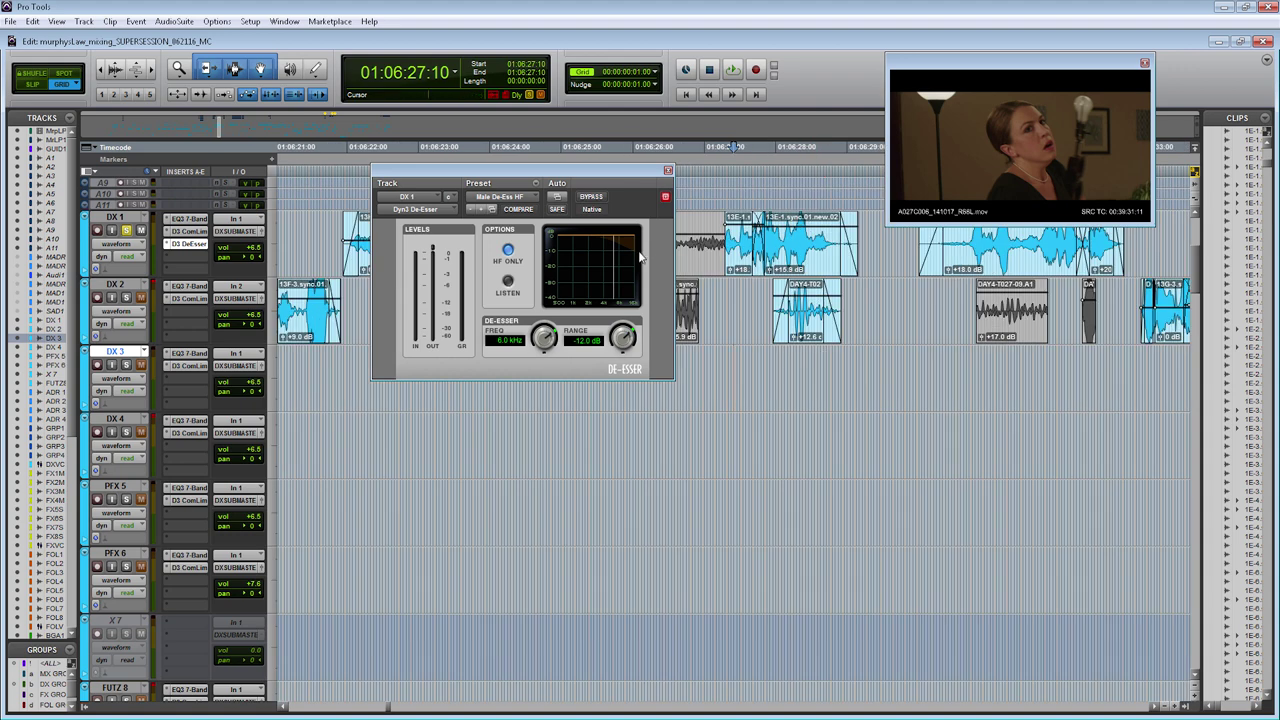
left_click(508, 284)
key("space")
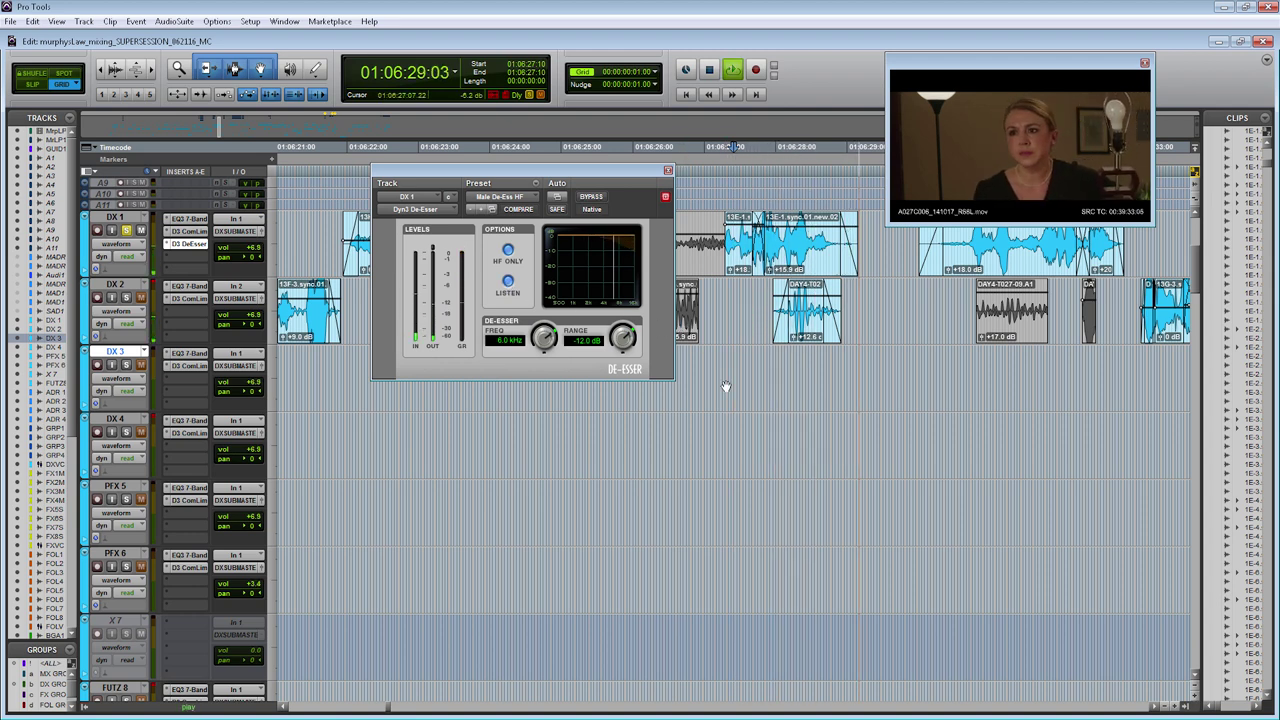
key("space")
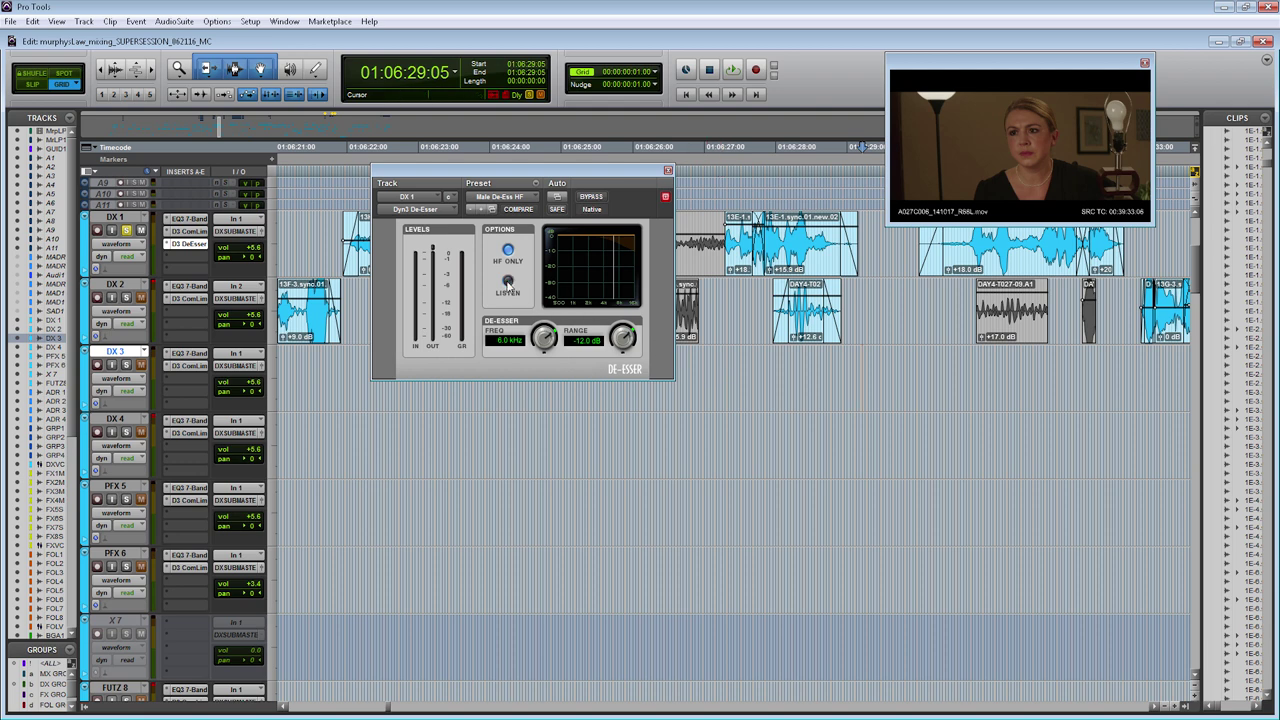
key("ctrl+bracketleft")
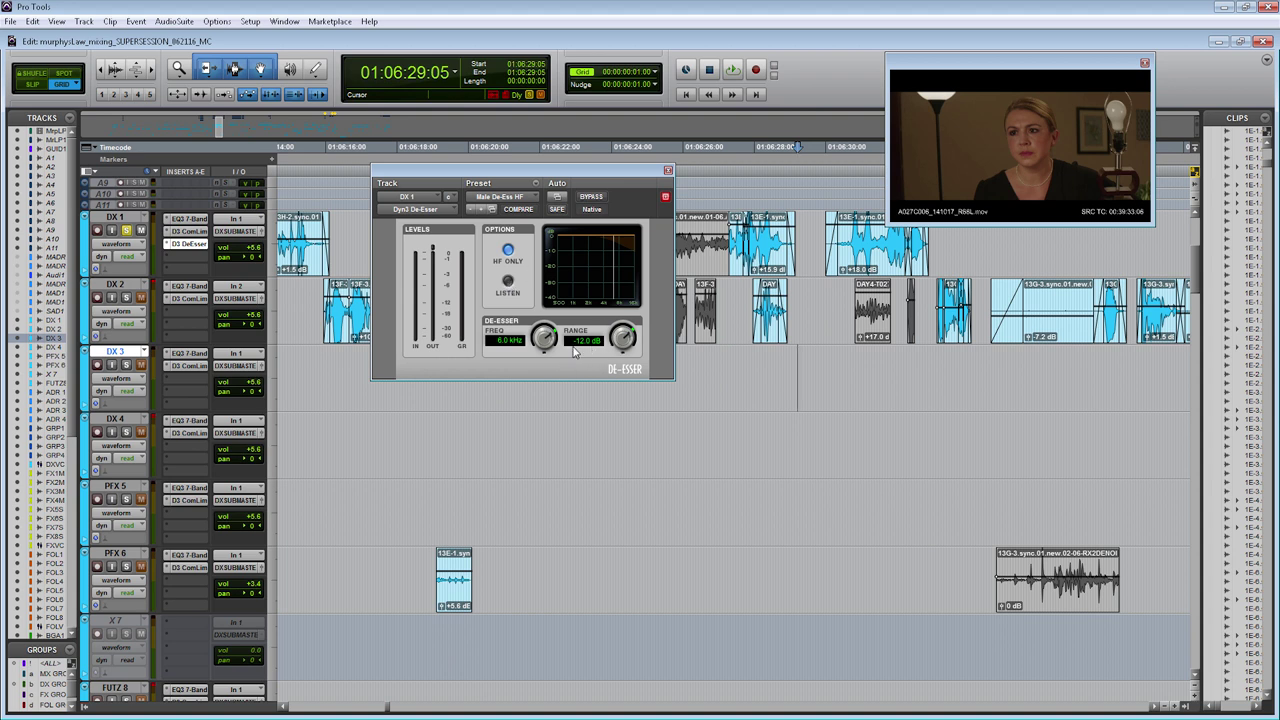
Ease the de-esser range to -7.4 dB and play the dialogue from 01:06:27:03
left_click_drag(620, 342, 622, 325)
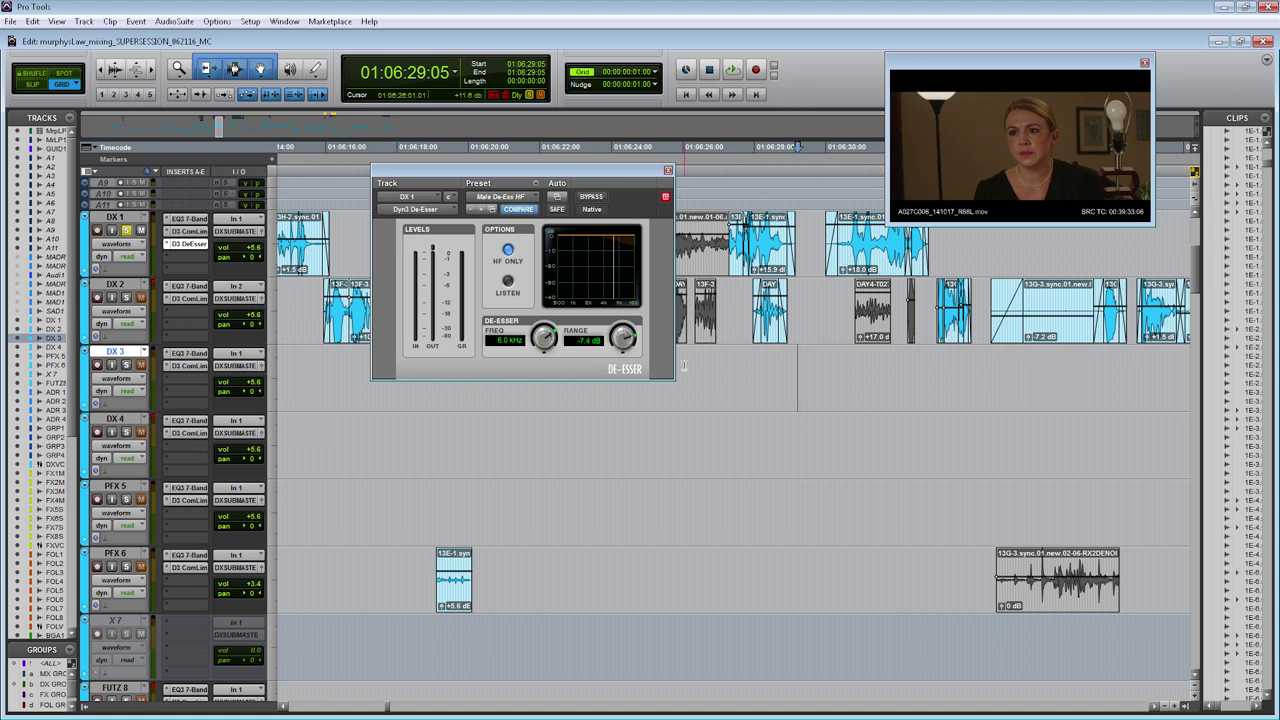
left_click(722, 367)
key("space")
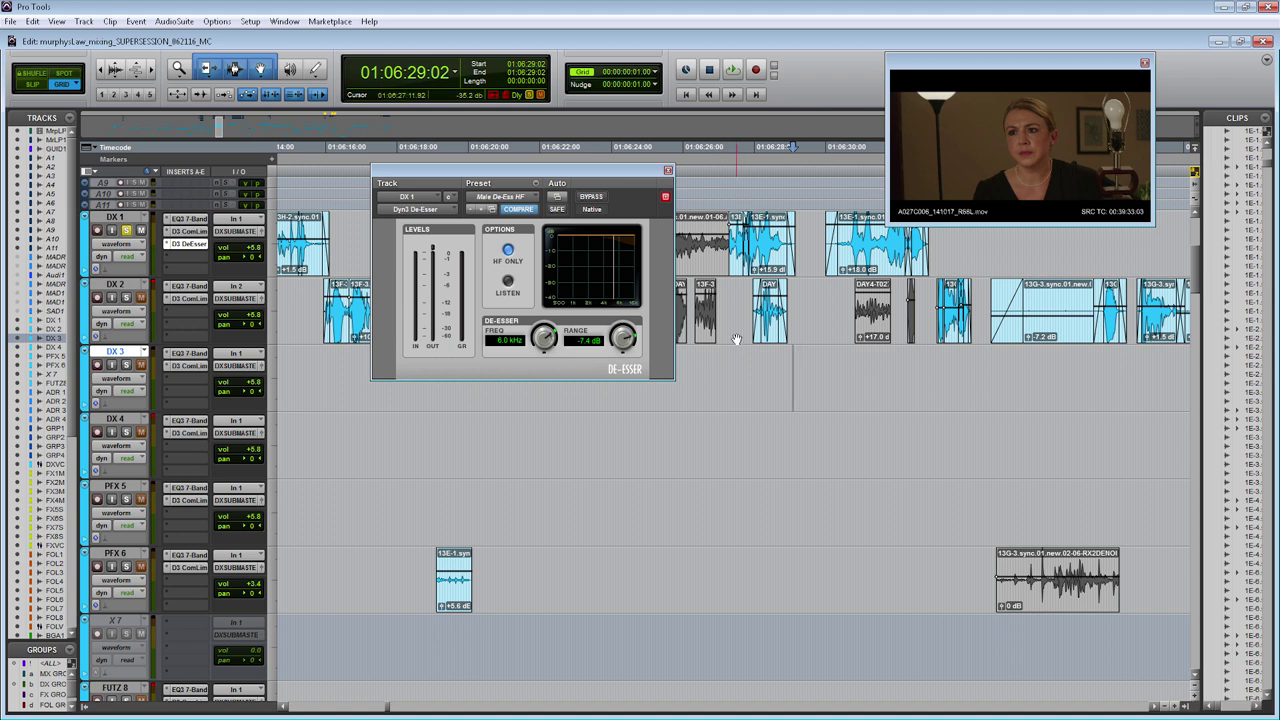
Close the de-esser window and remove the Dyn3 De-Esser from DX 1's insert slot
left_click(668, 170)
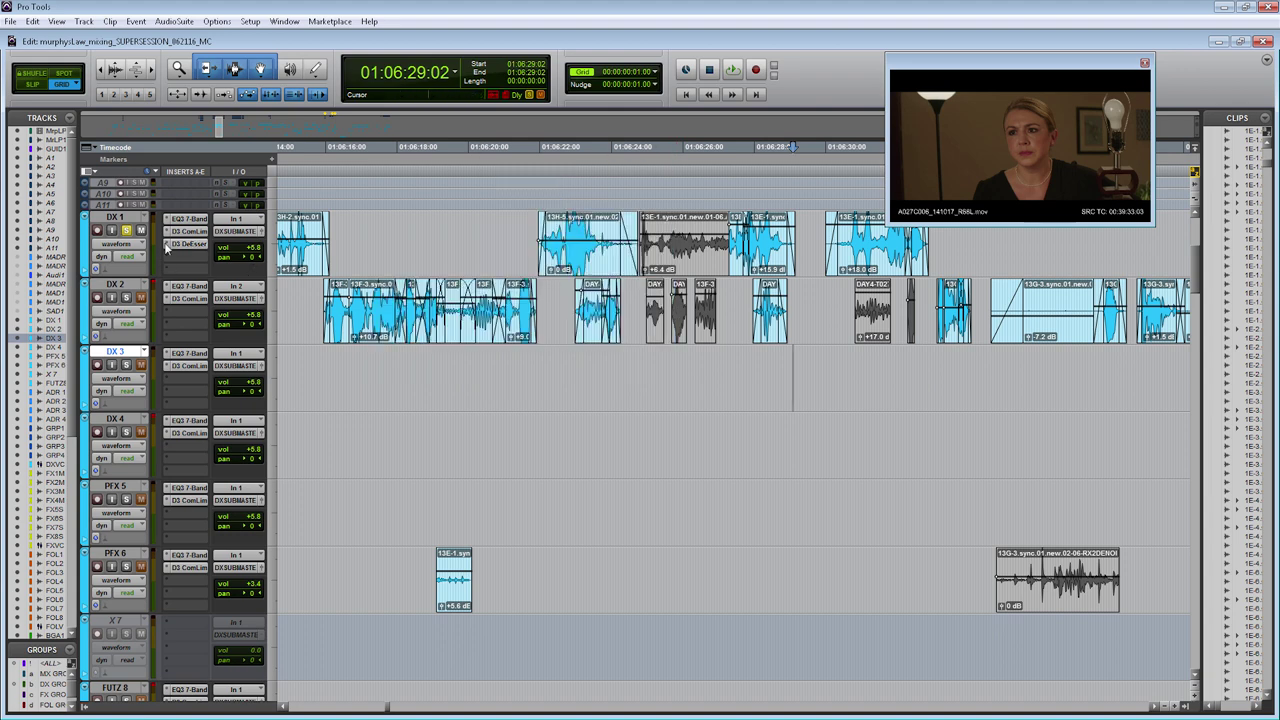
left_click(178, 244)
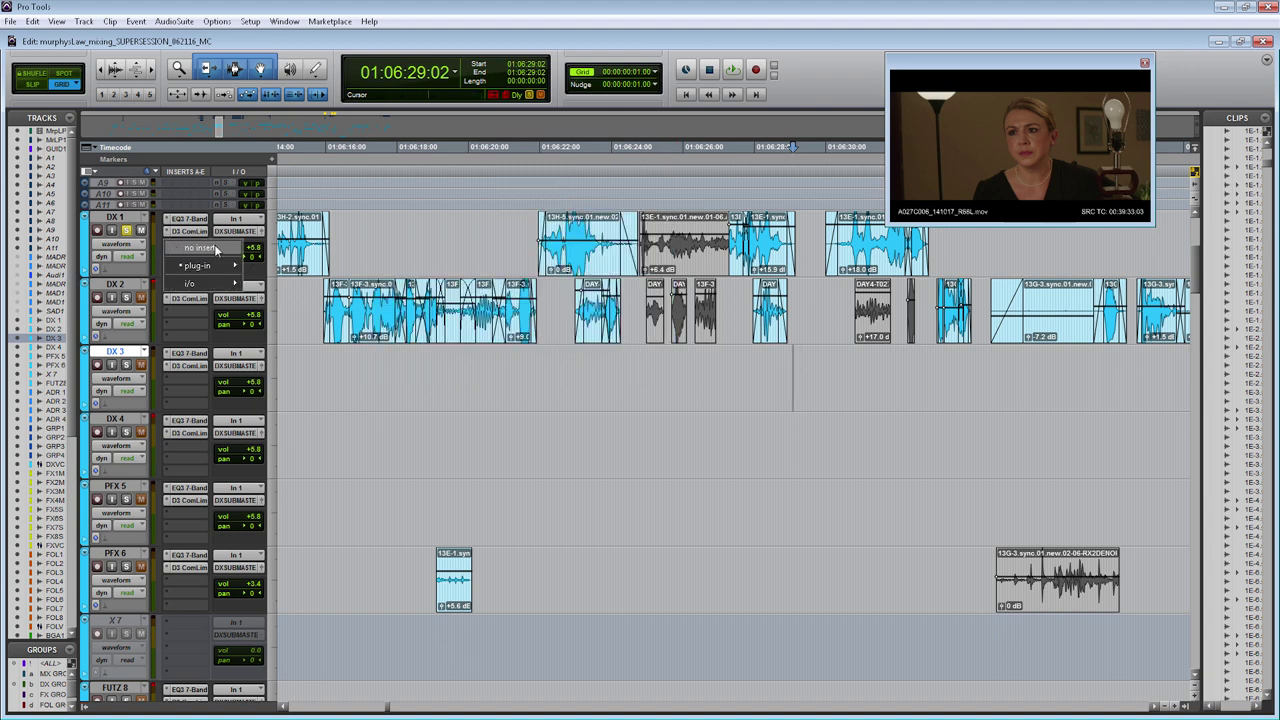
left_click(150, 248)
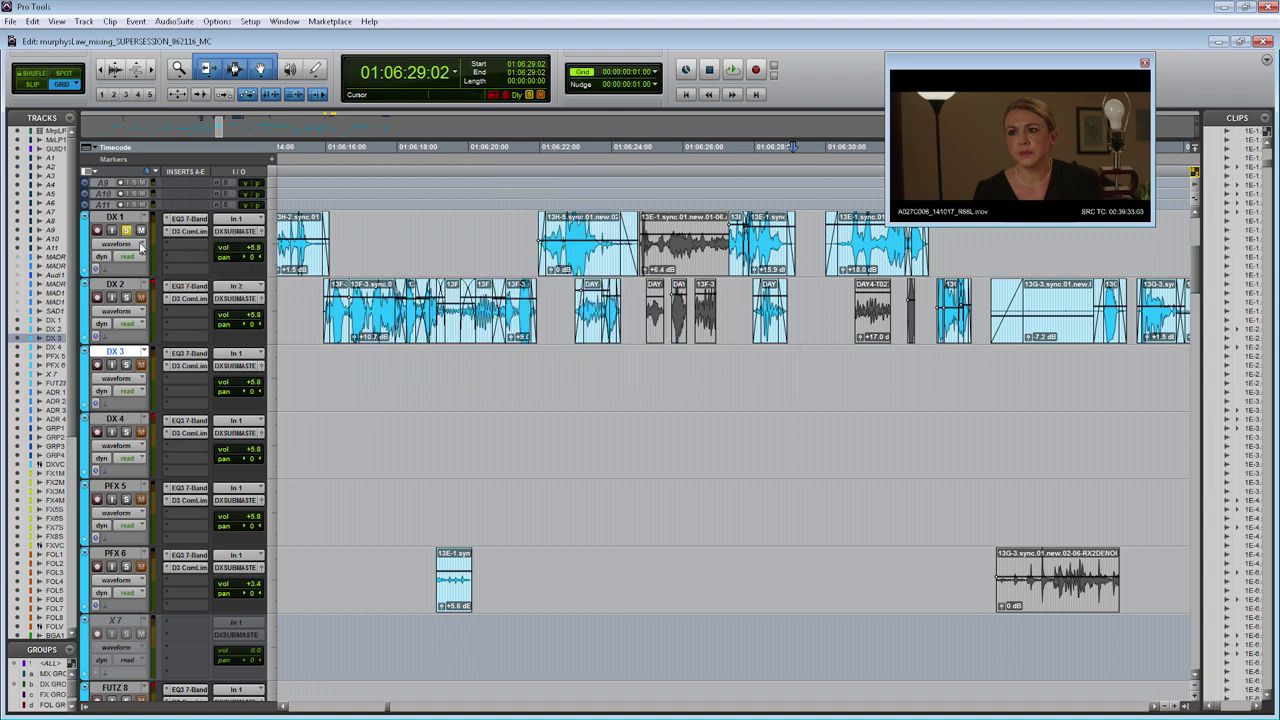
Place the cursor in DX 3 and scroll down to the SUB tracks and Master 1
left_click(697, 373)
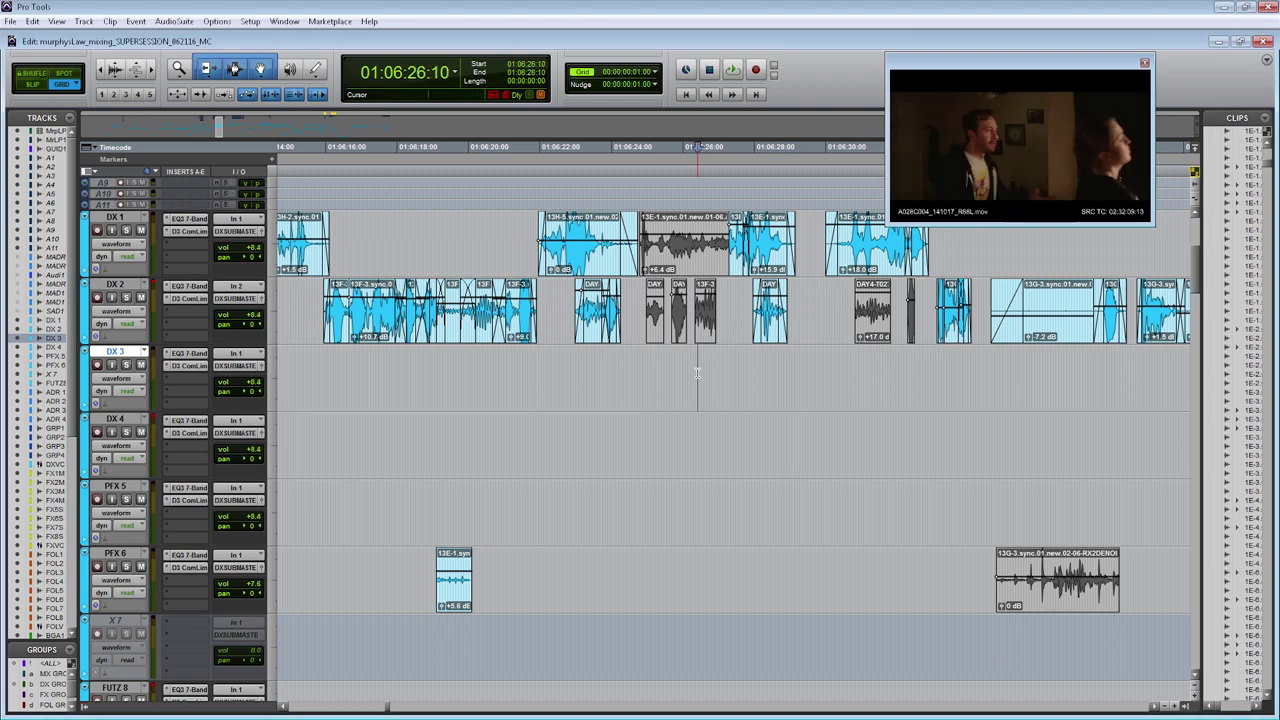
scroll(697, 373, "down", 8)
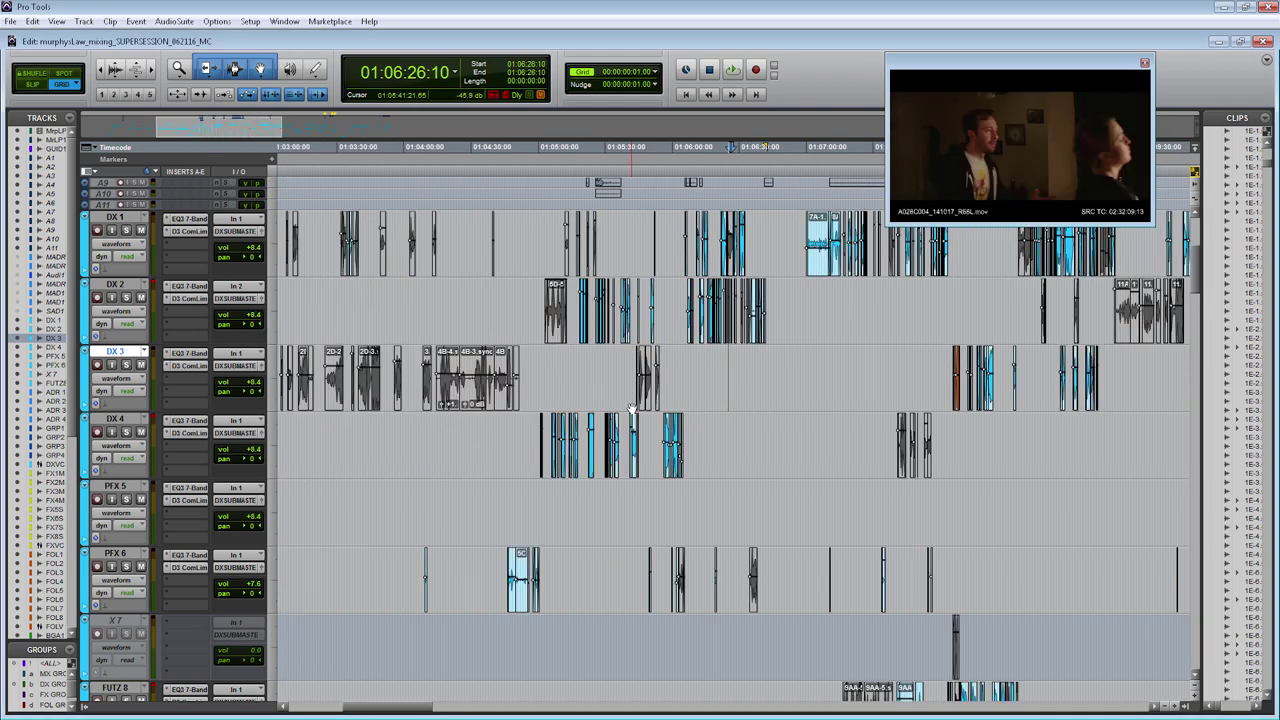
scroll(632, 408, "down", 2)
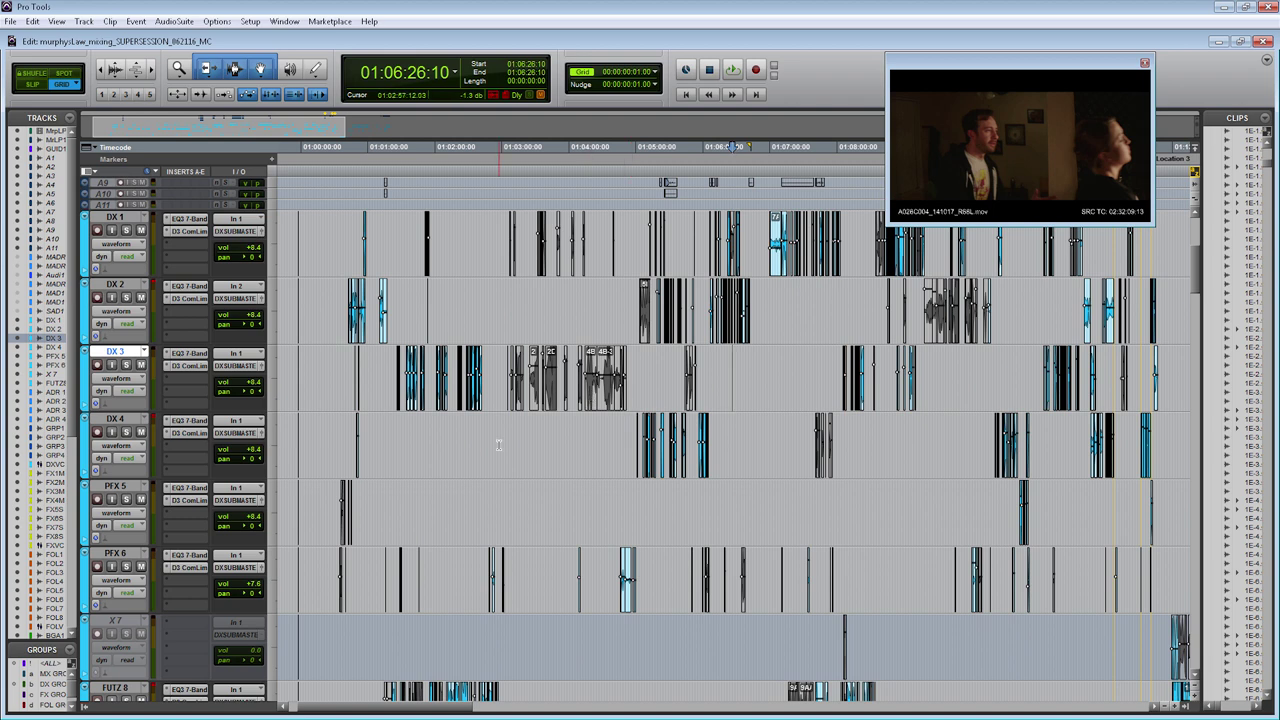
scroll(459, 432, "down", 4)
scroll(459, 432, "down", 20)
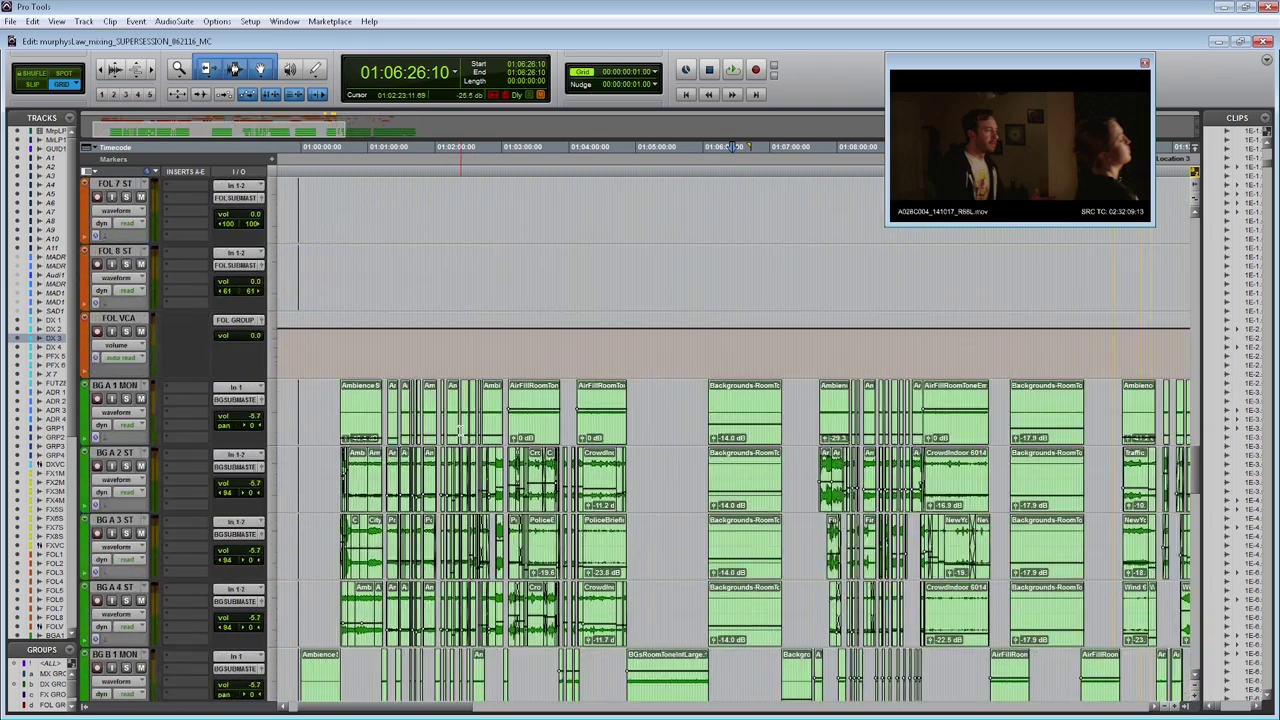
scroll(459, 432, "down", 20)
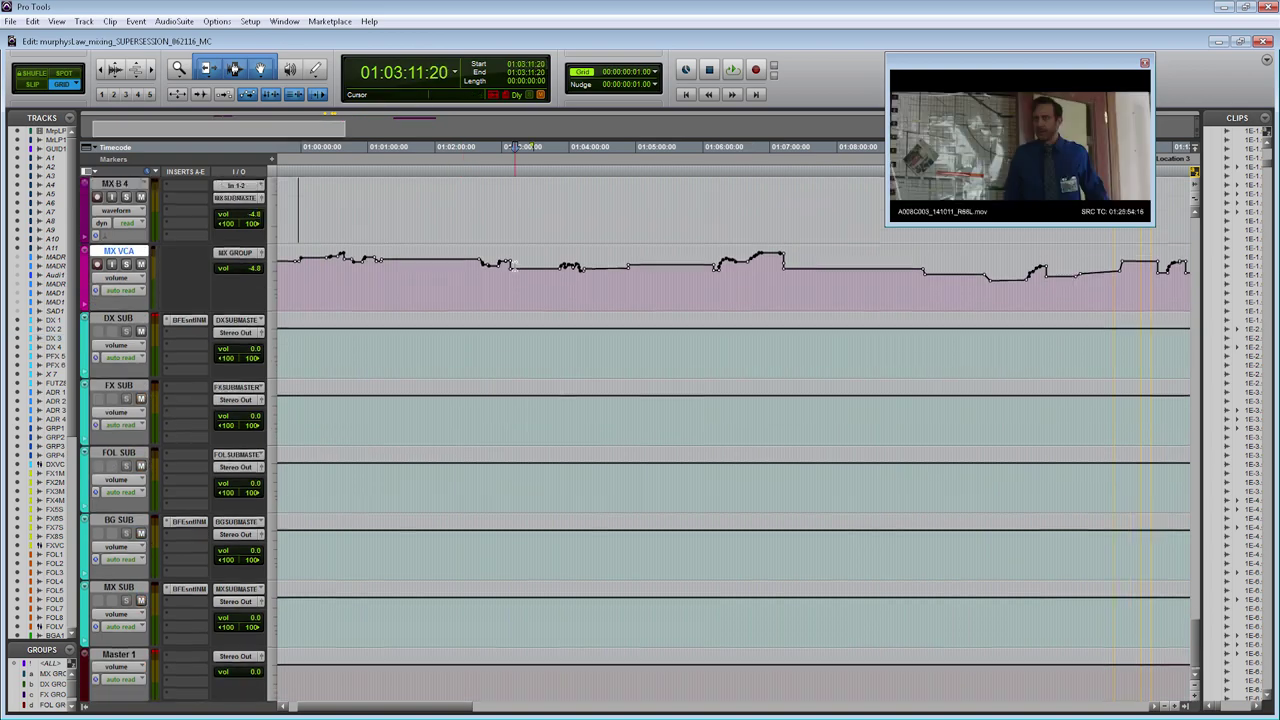
Scroll up to the ADR tracks and play the passage from 01:03:49:22
scroll(735, 440, "up", 20)
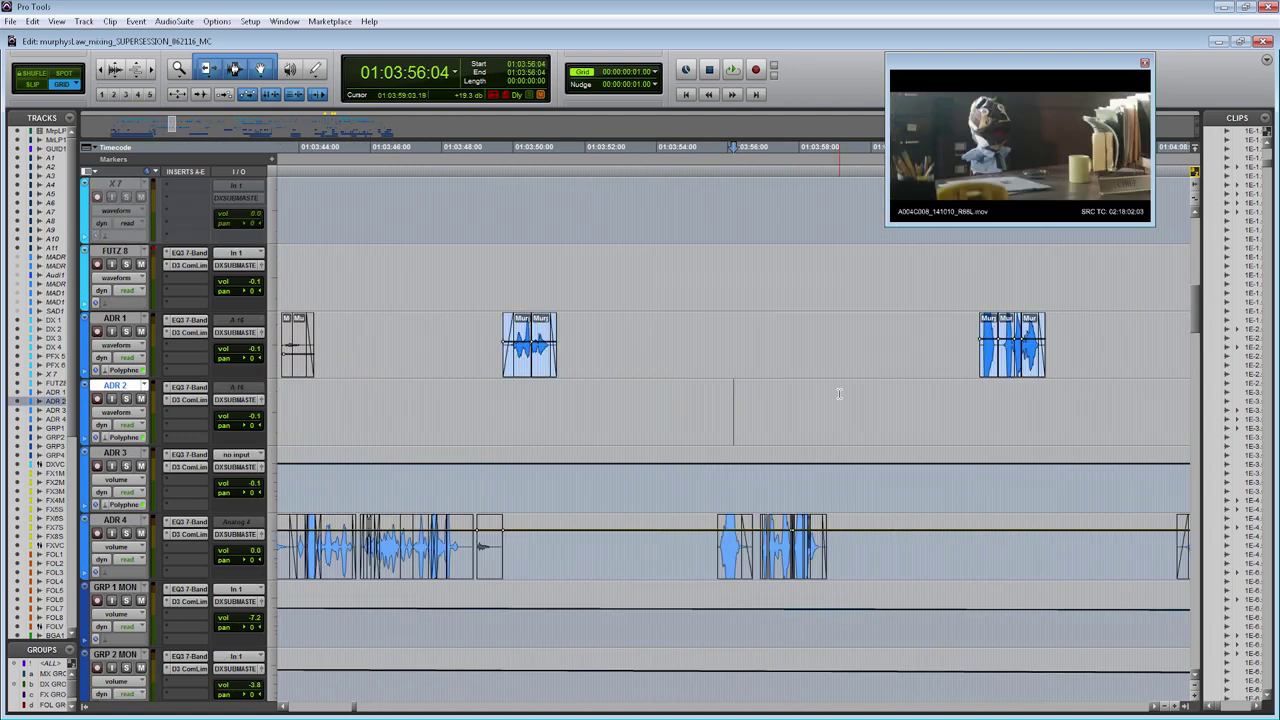
left_click(510, 403)
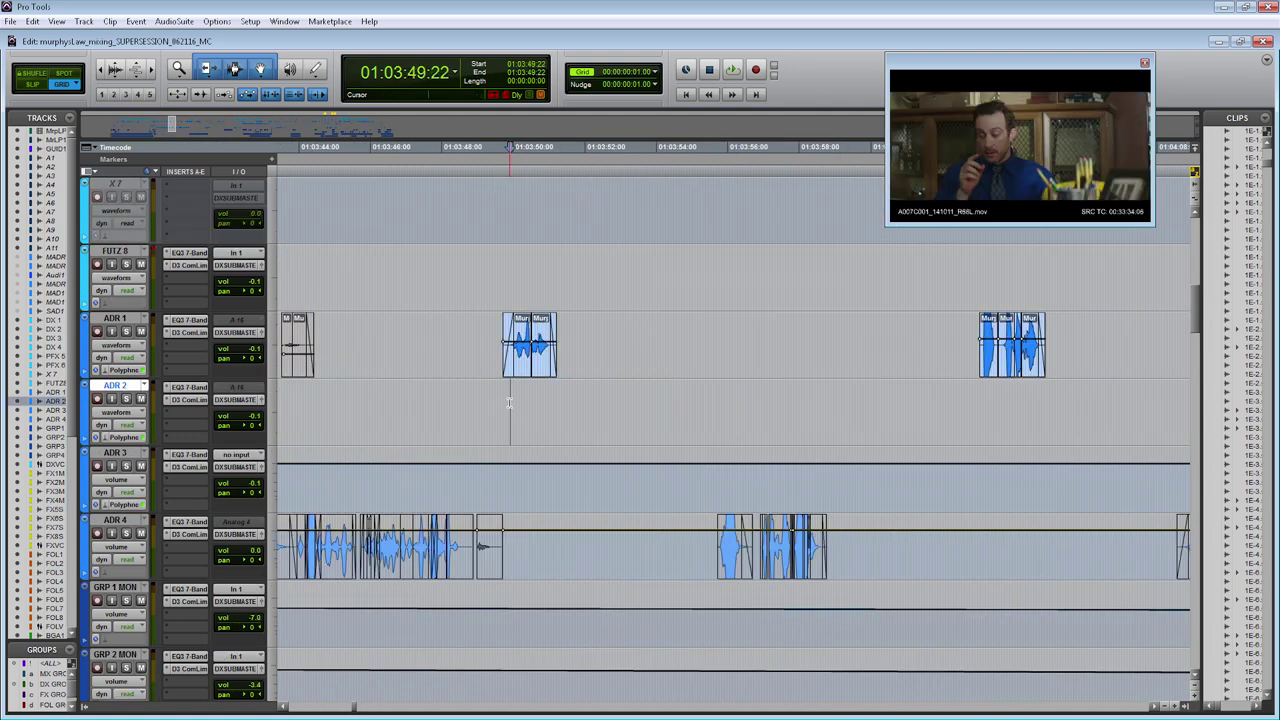
key("space")
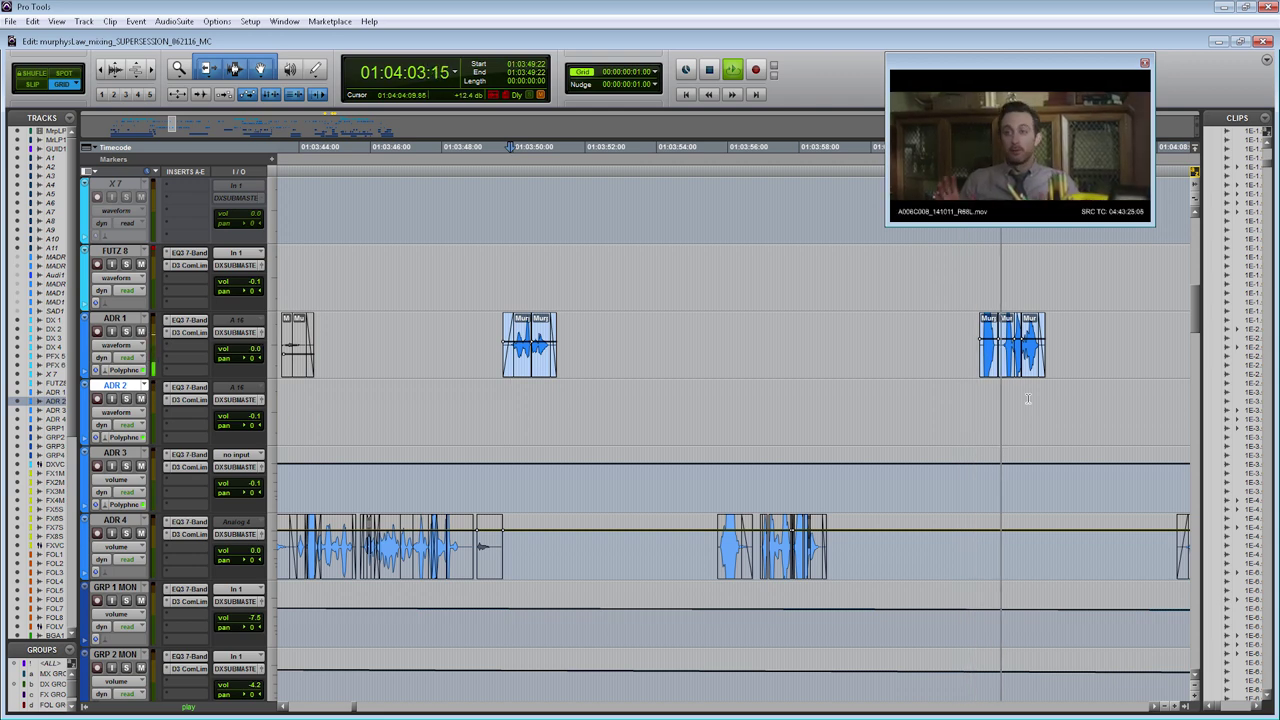
key("space")
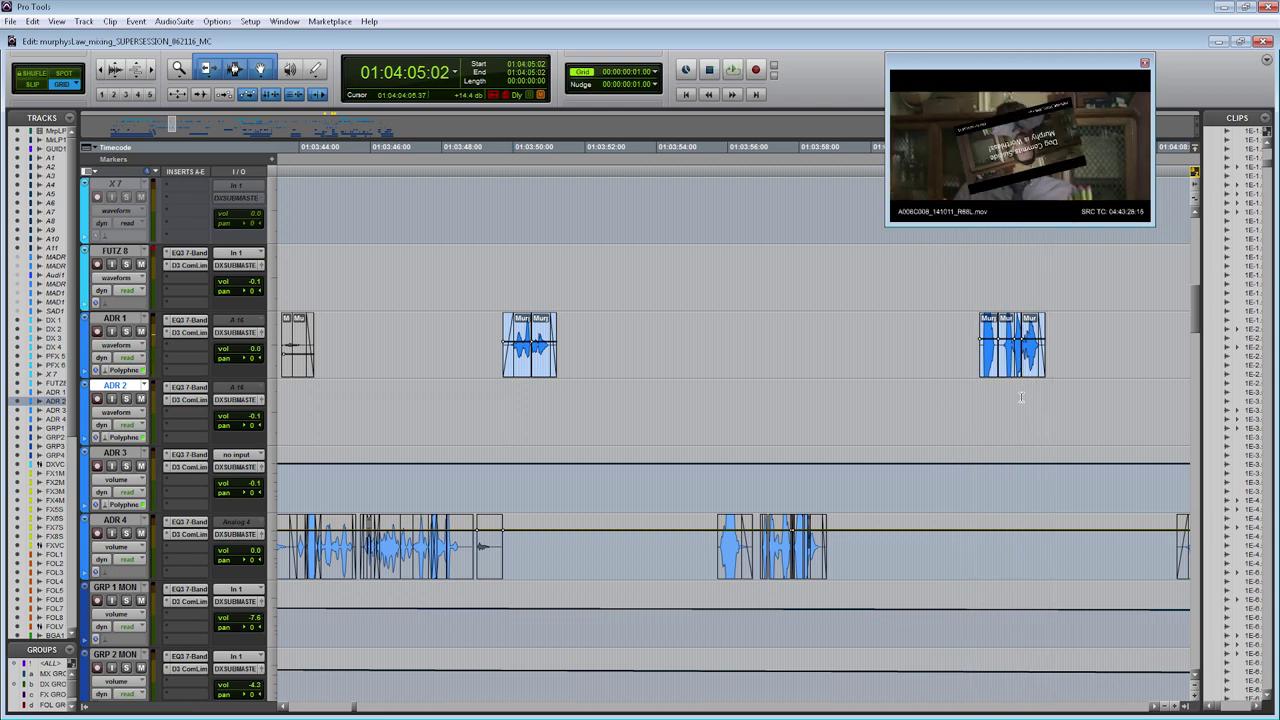
Zoom the timeline out and park the playhead at 01:03:58:03
left_click(1021, 397)
scroll(850, 400, "right", 3)
key("ctrl+bracketleft")
left_click(624, 400)
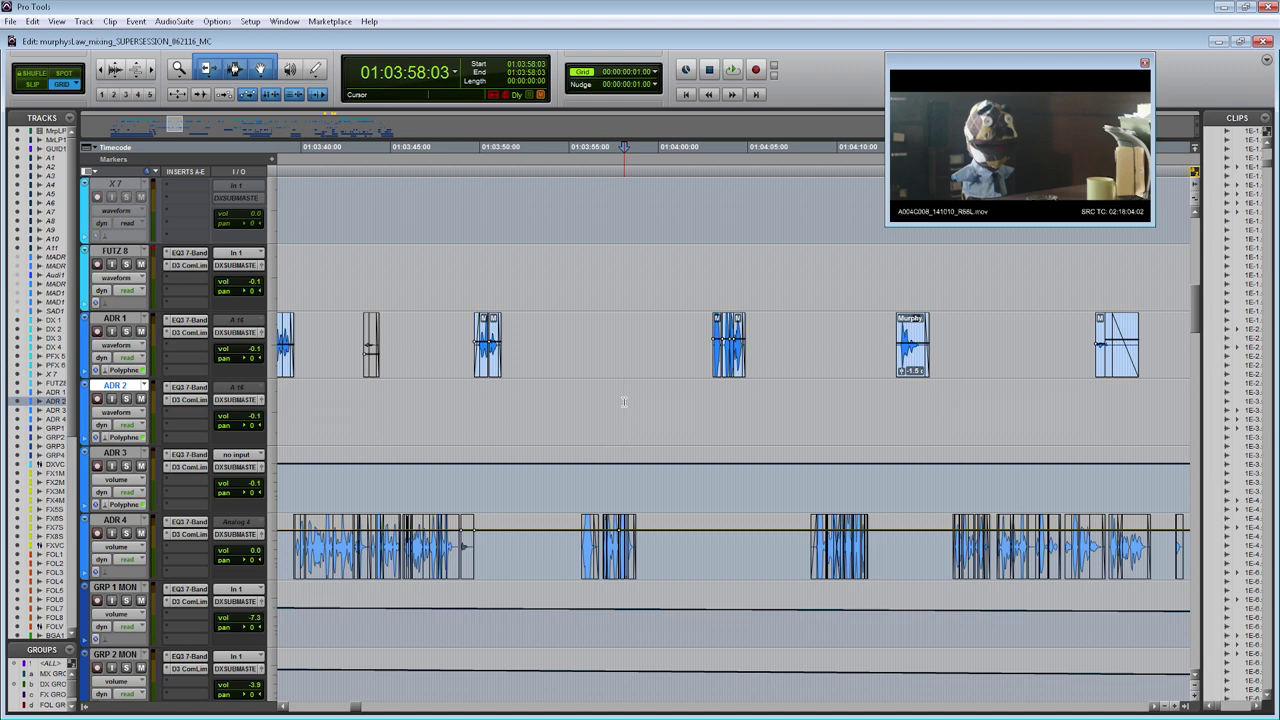
Scroll down to bring the MX SUB submaster and Master 1 into view
scroll(624, 402, "down", 15)
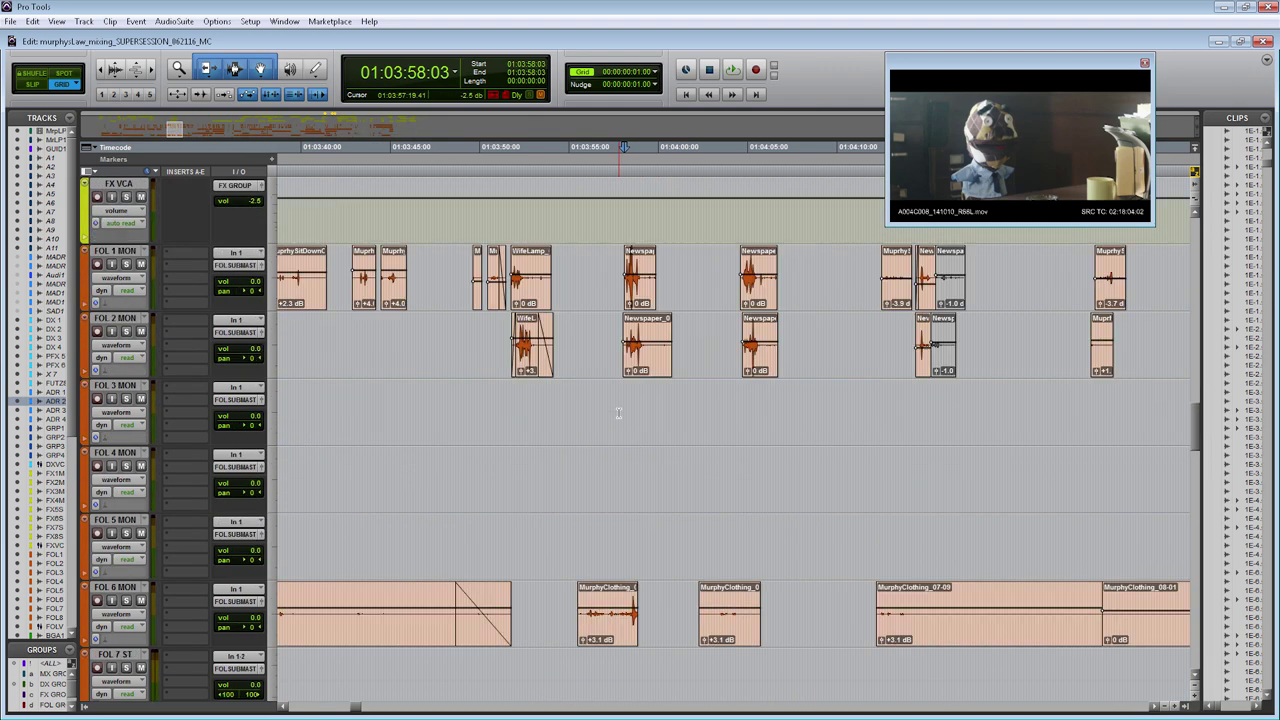
scroll(619, 413, "down", 10)
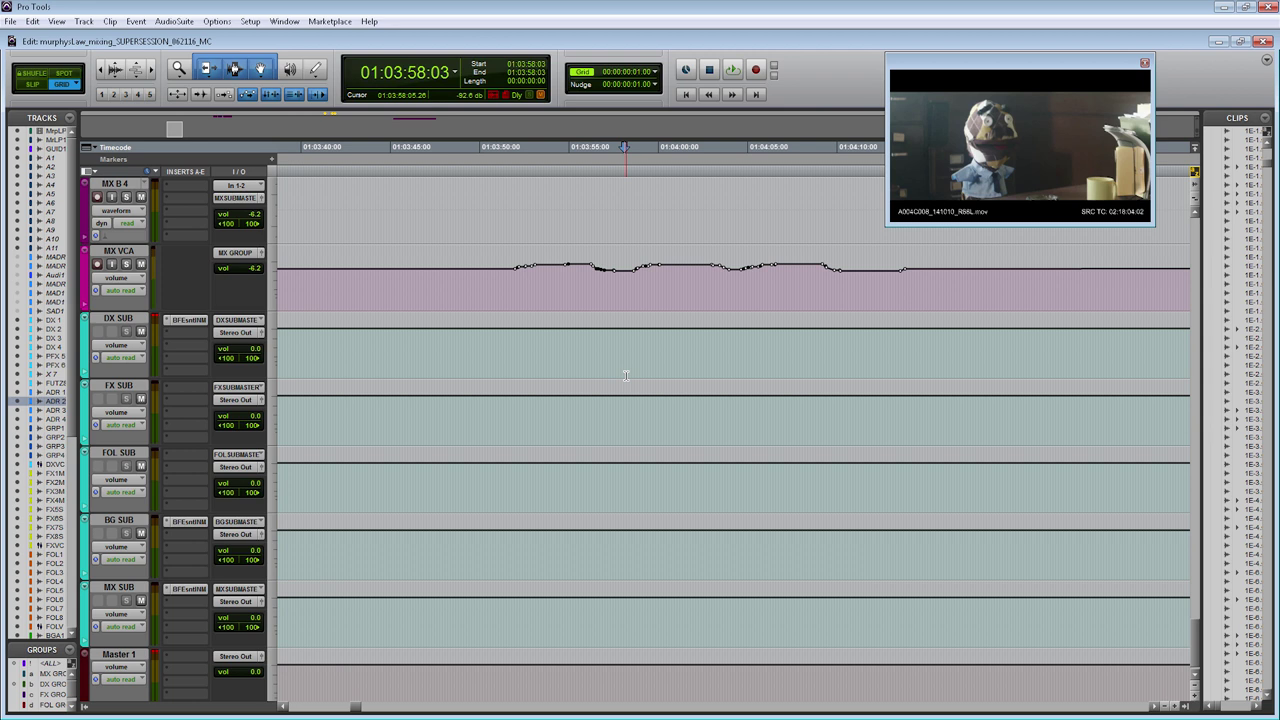
Add a stereo Dyn3 Compressor/Limiter to the first free MX SUB insert
left_click(185, 598)
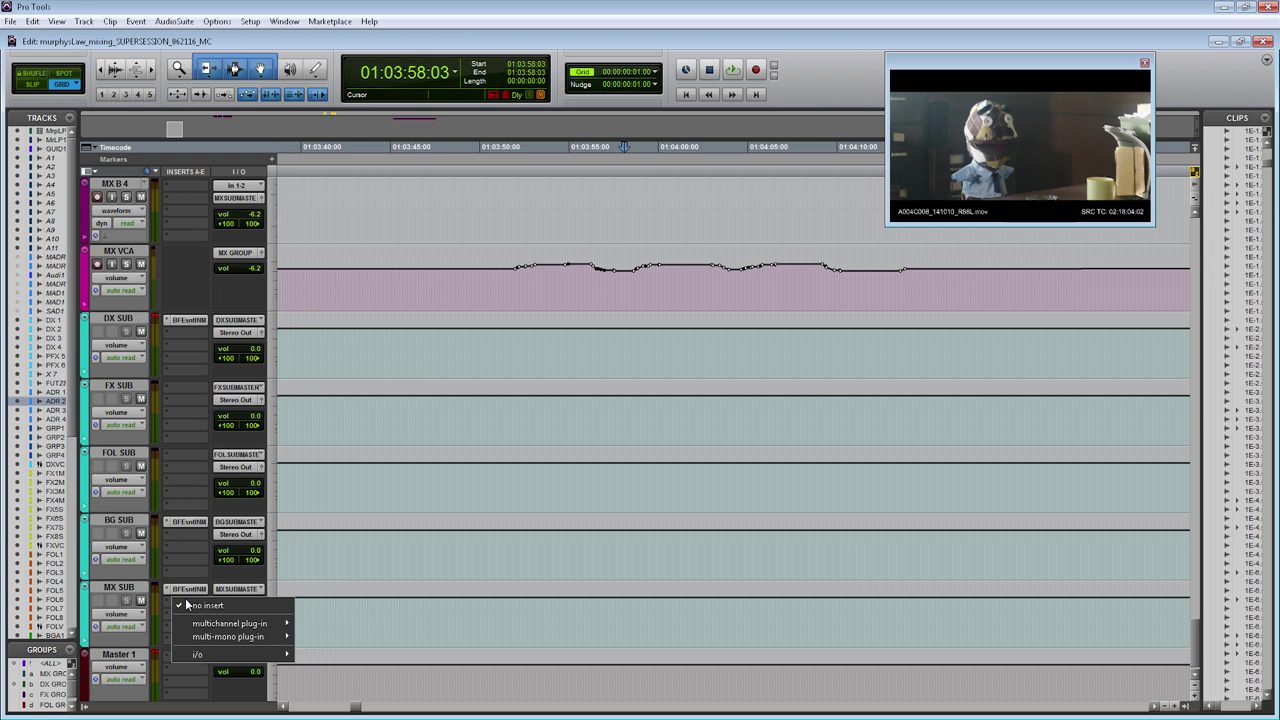
mouse_move(284, 626)
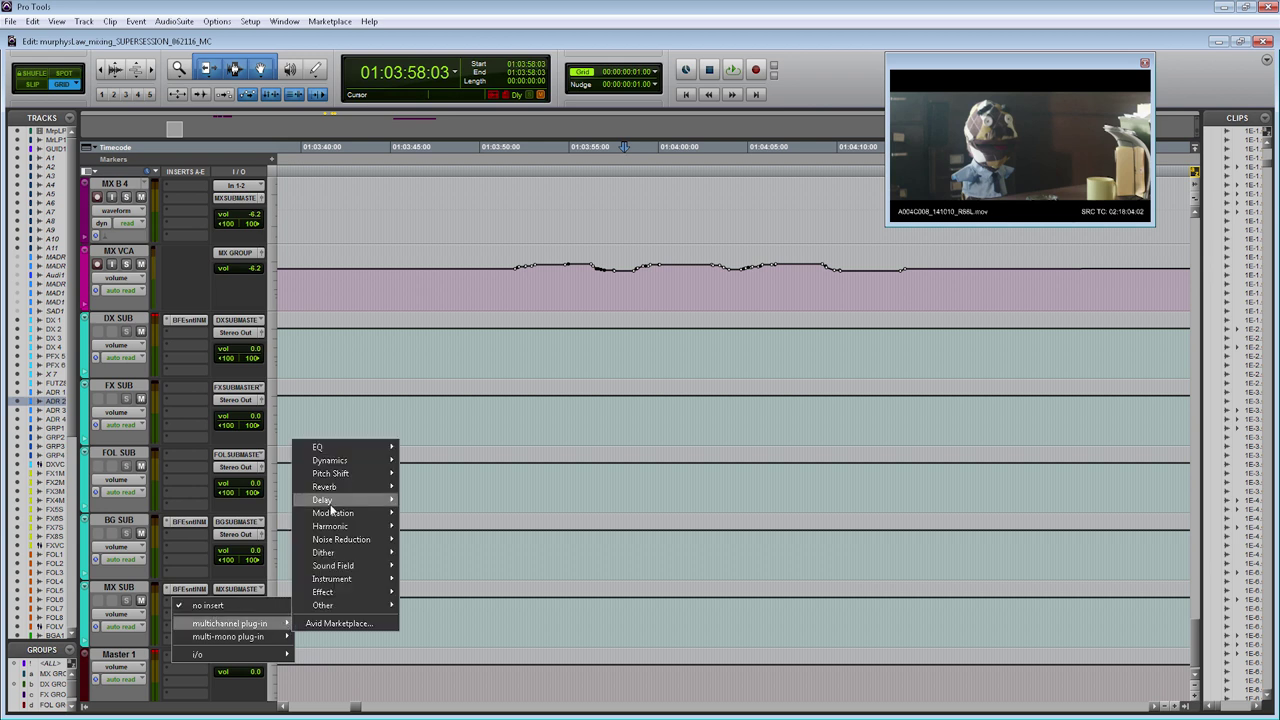
mouse_move(346, 464)
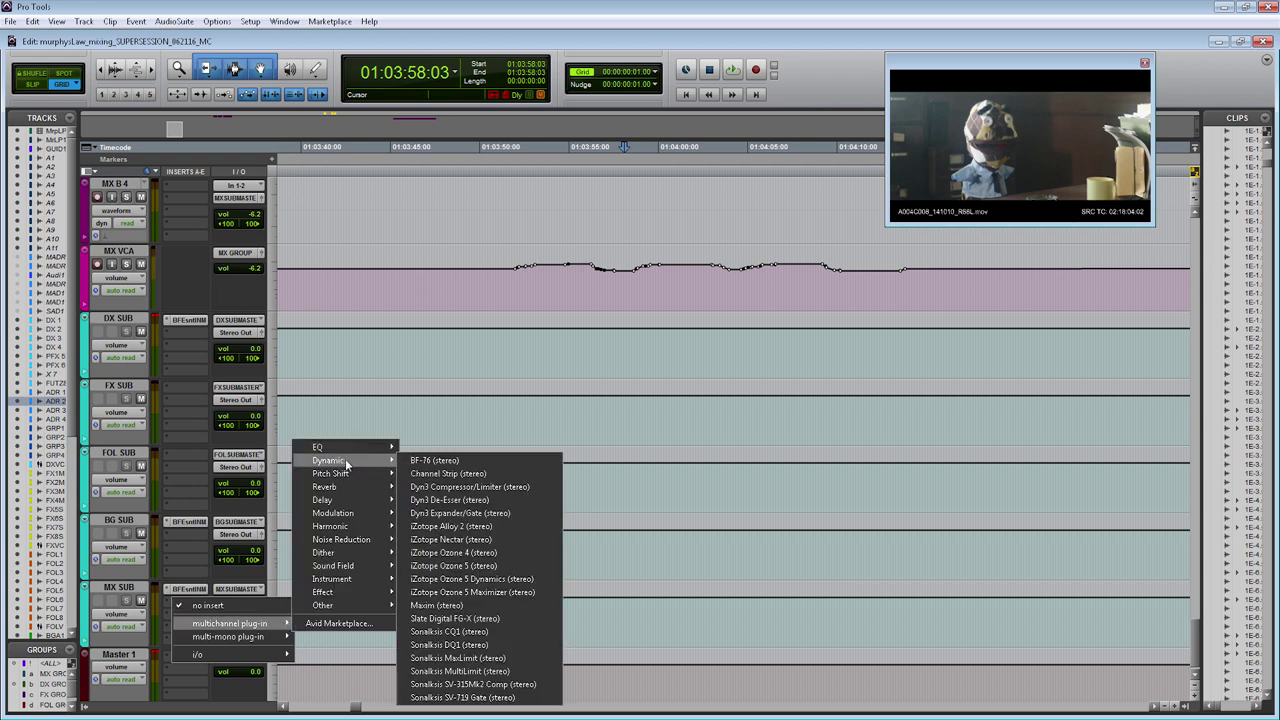
left_click(455, 487)
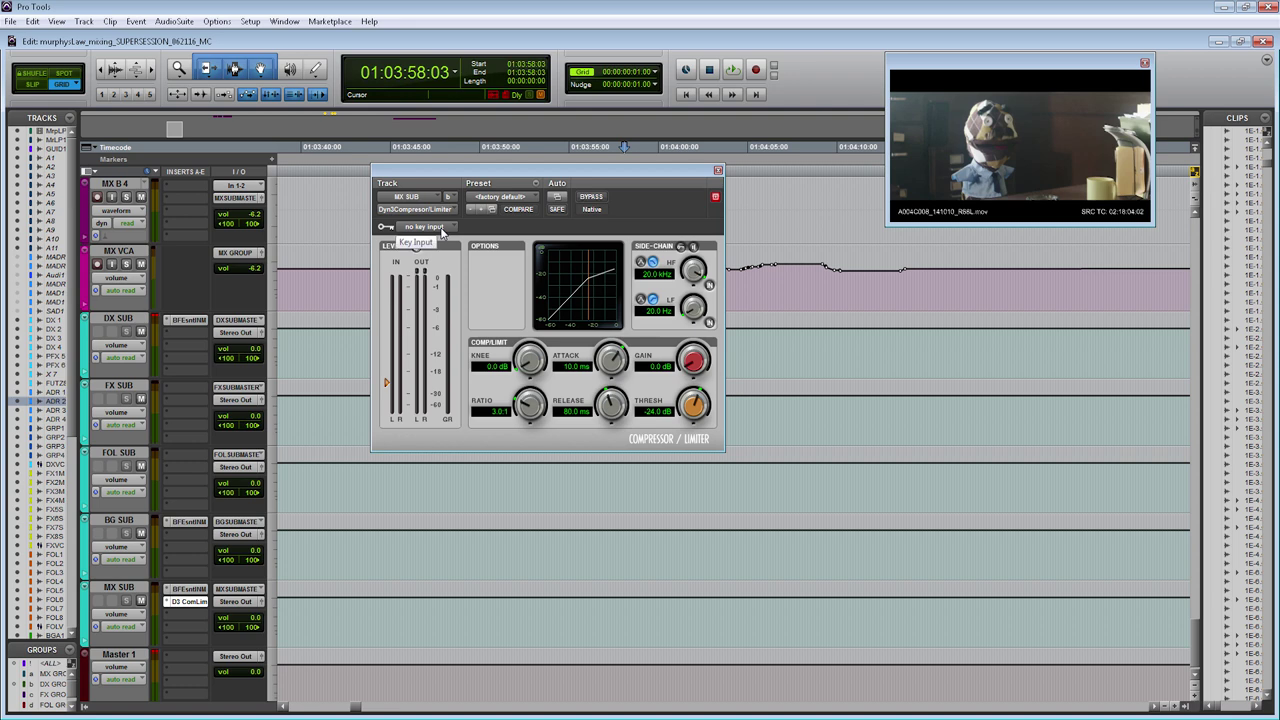
Key the MX SUB compressor from DX SUB MASTER.L and enable its external side-chain
left_click(442, 232)
mouse_move(467, 262)
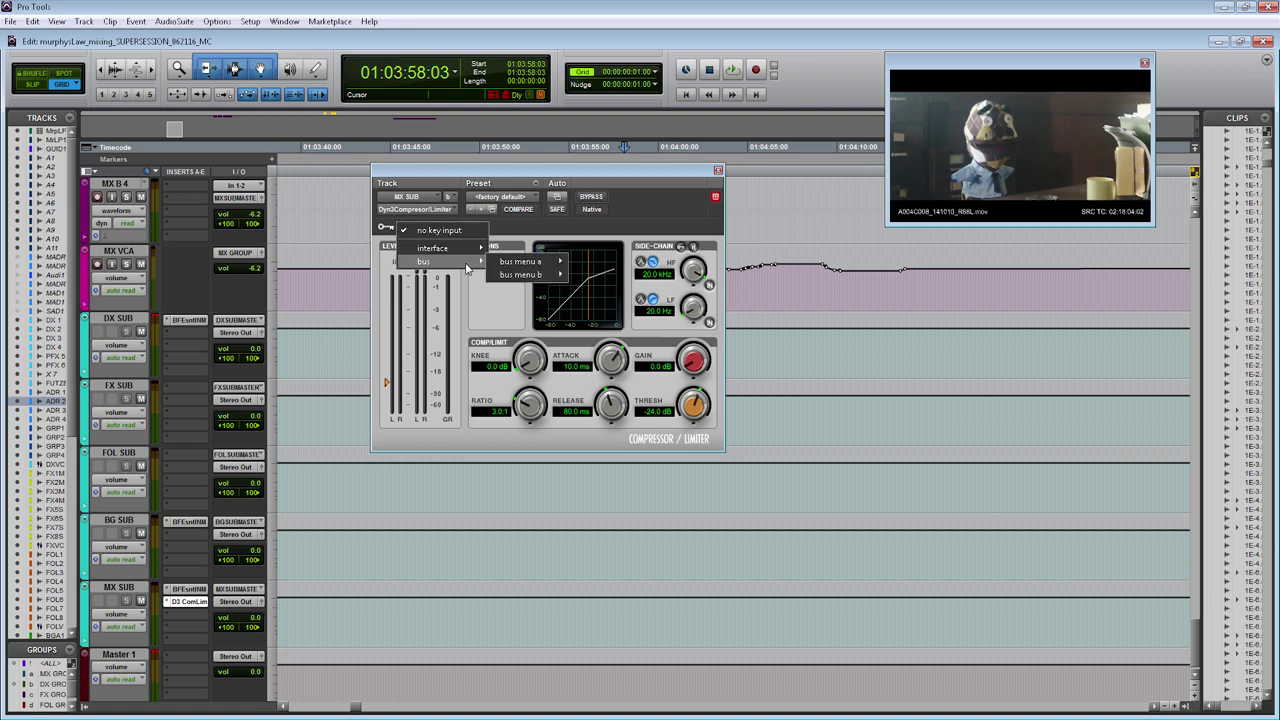
mouse_move(516, 268)
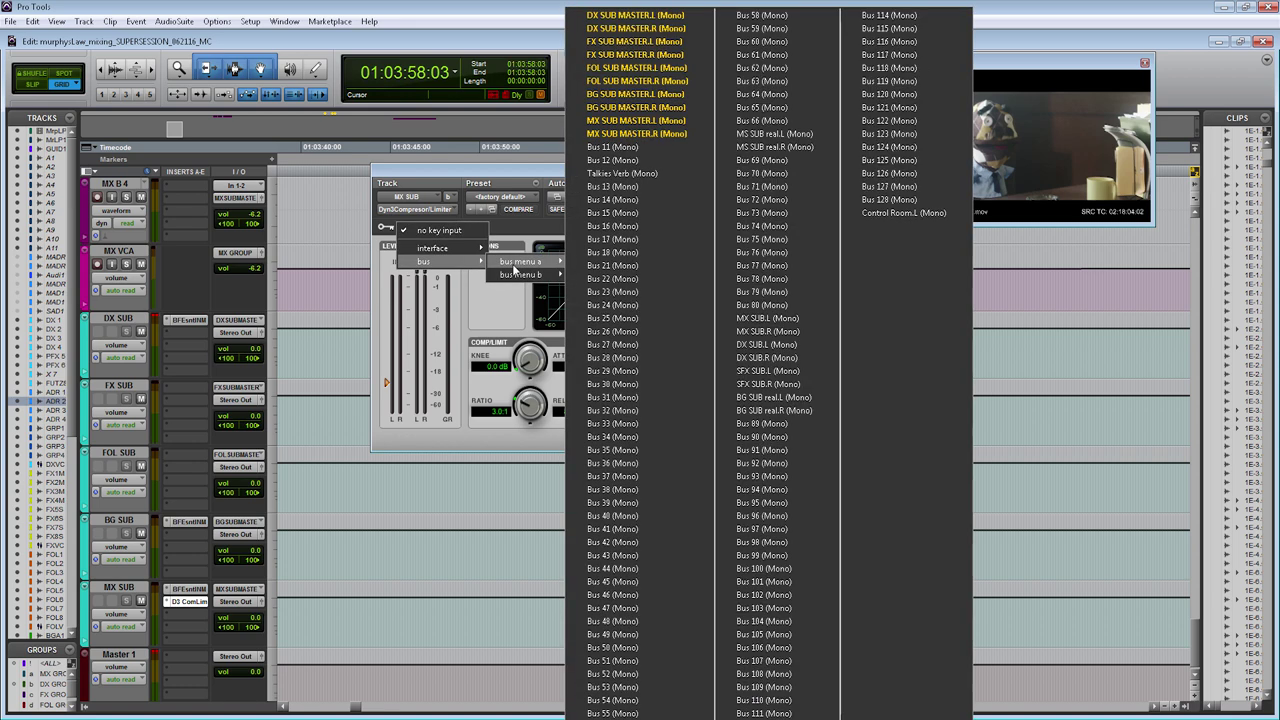
left_click(686, 22)
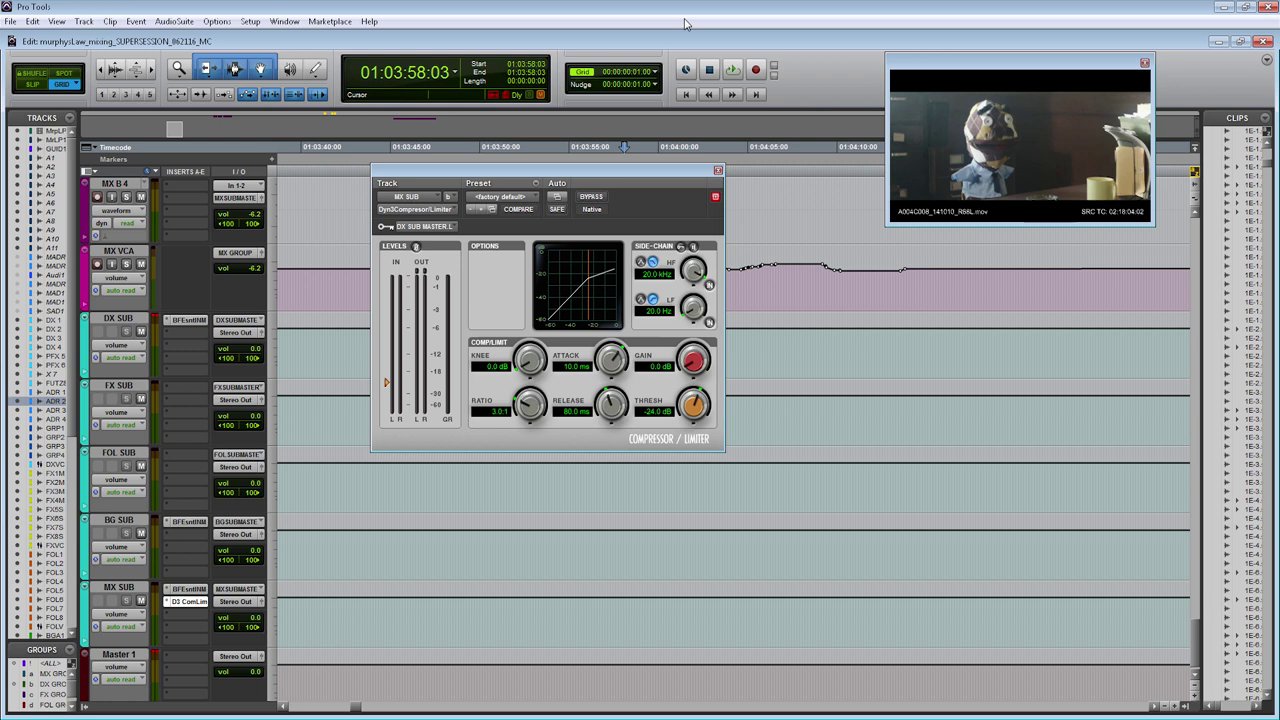
left_click(681, 246)
left_click(531, 199)
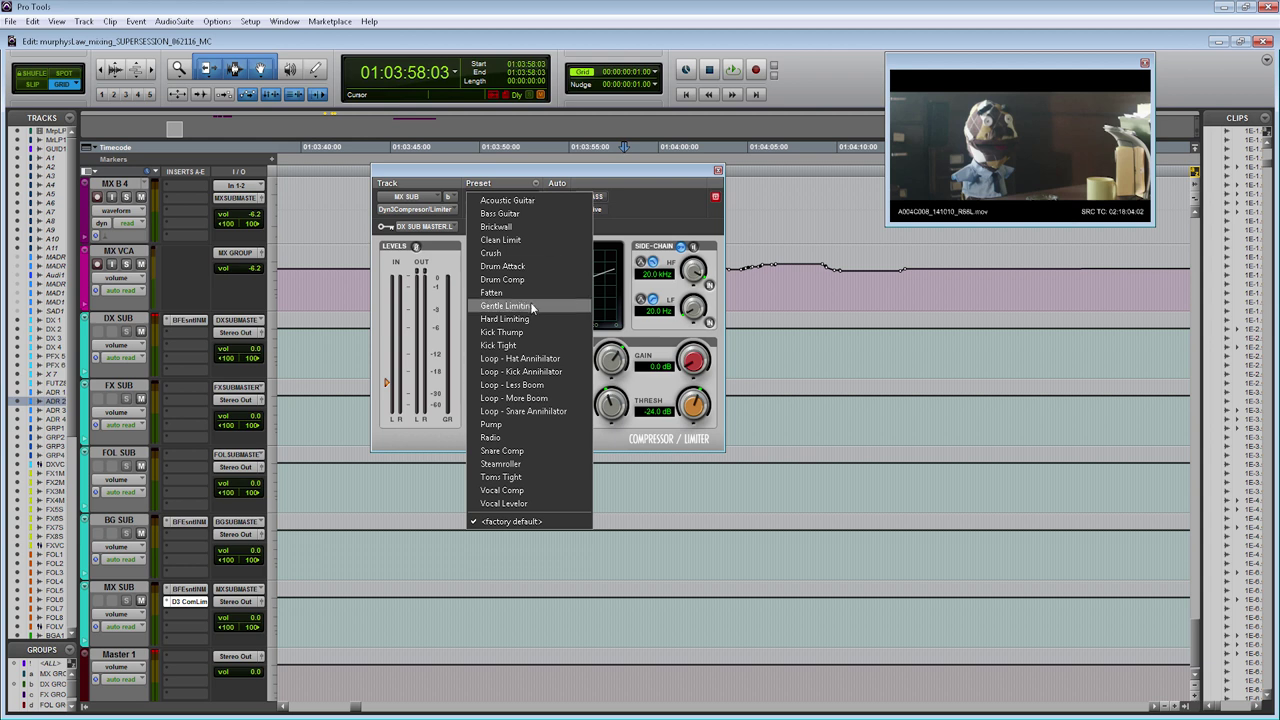
Load Vocal Comp with 0 dB gain, -19.4 dB threshold and 3.4:1 ratio
left_click(527, 491)
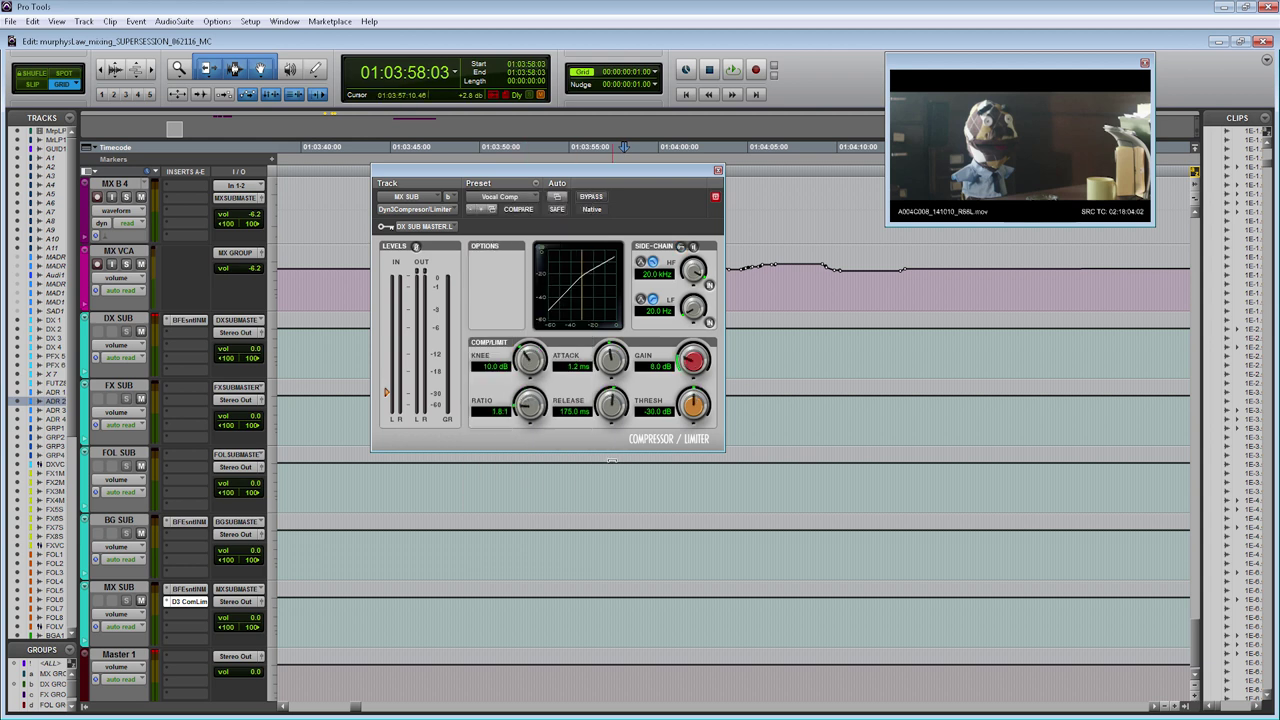
left_click(692, 362, "alt")
left_click_drag(693, 404, 694, 383)
left_click_drag(540, 418, 547, 390)
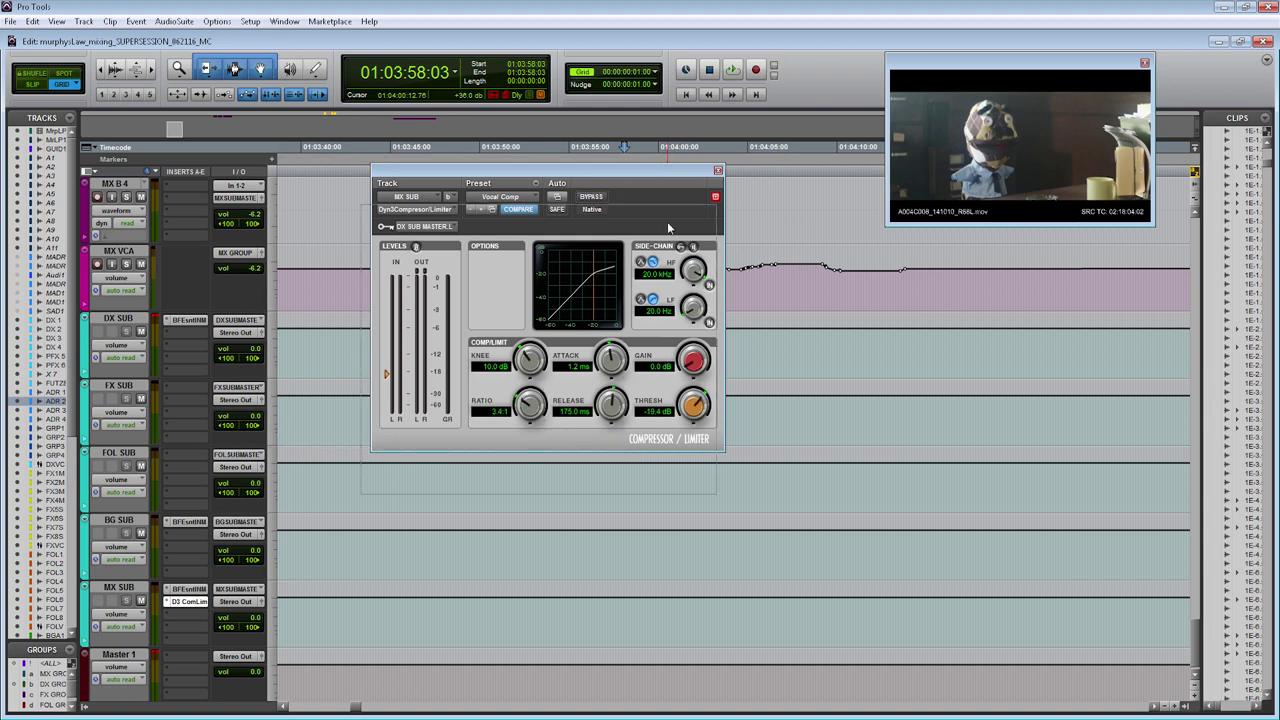
Play back from 01:03:51:11 in DX SUB to hear the music ducking
left_click_drag(667, 170, 1087, 397)
left_click(575, 340)
left_click(520, 340)
key("space")
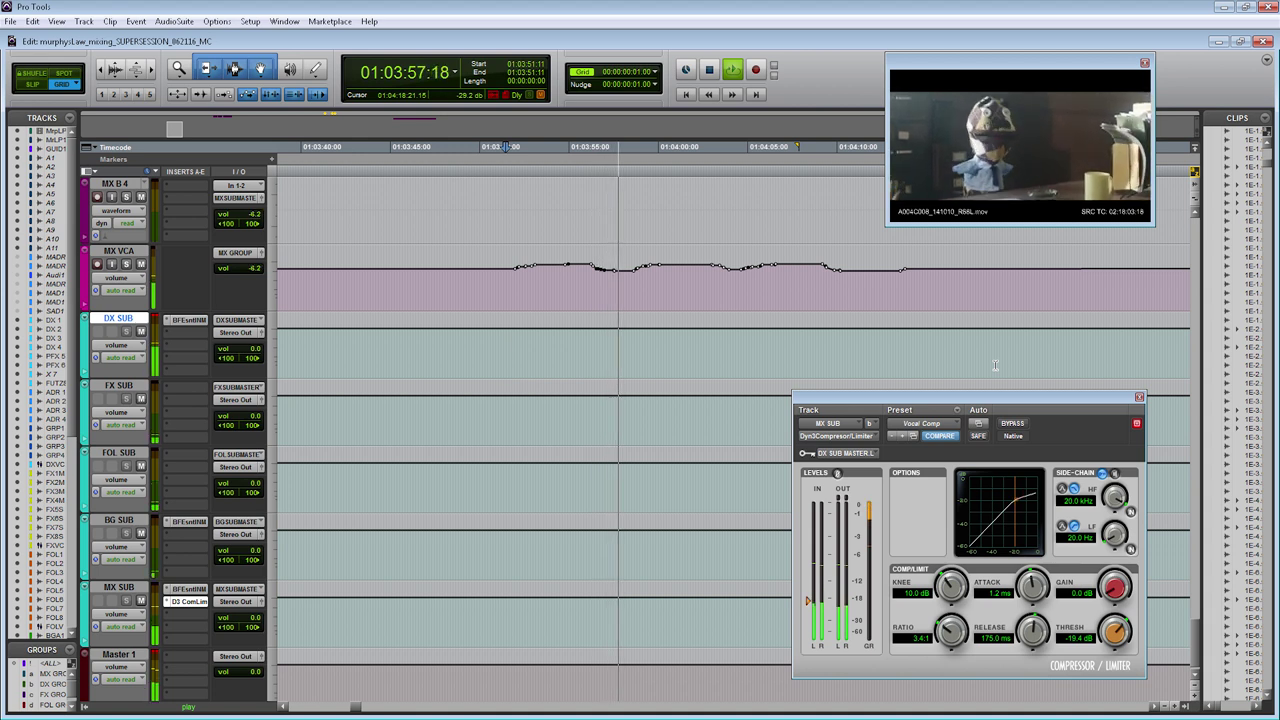
Stop, then replay the ducked music from 01:03:56:09, stopping at 01:03:59:07
key("space")
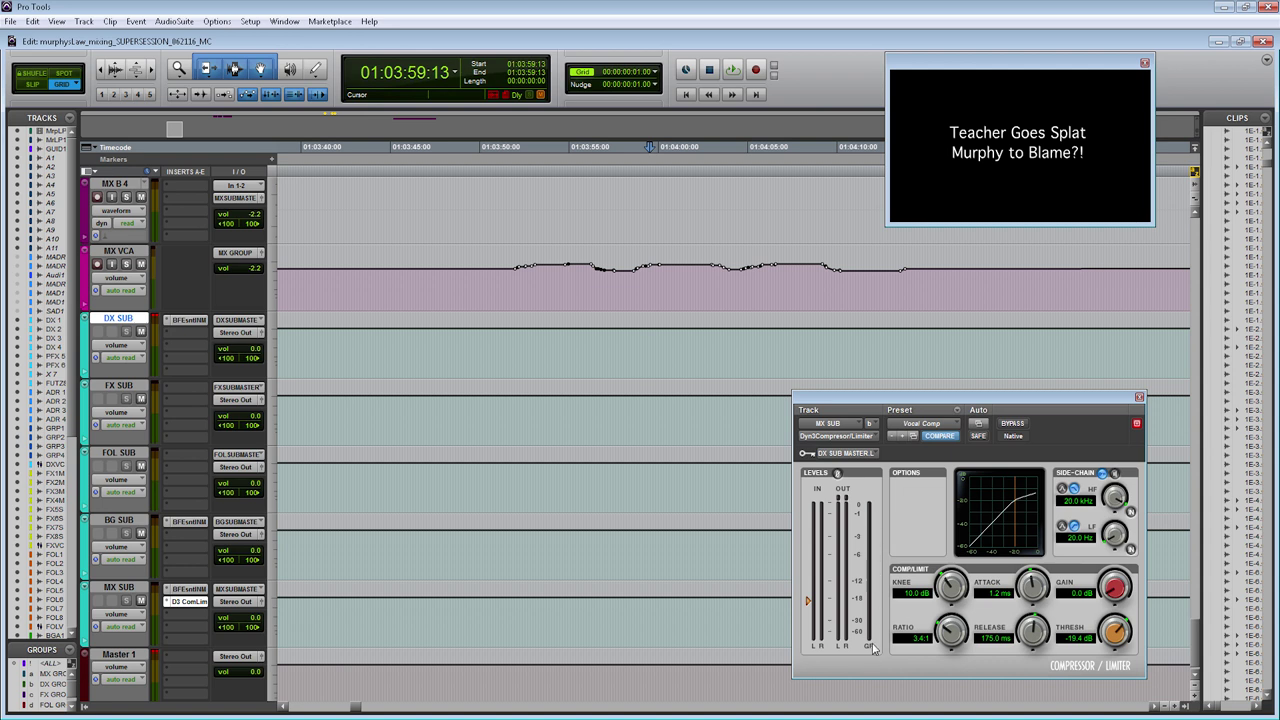
left_click(593, 358)
key("space")
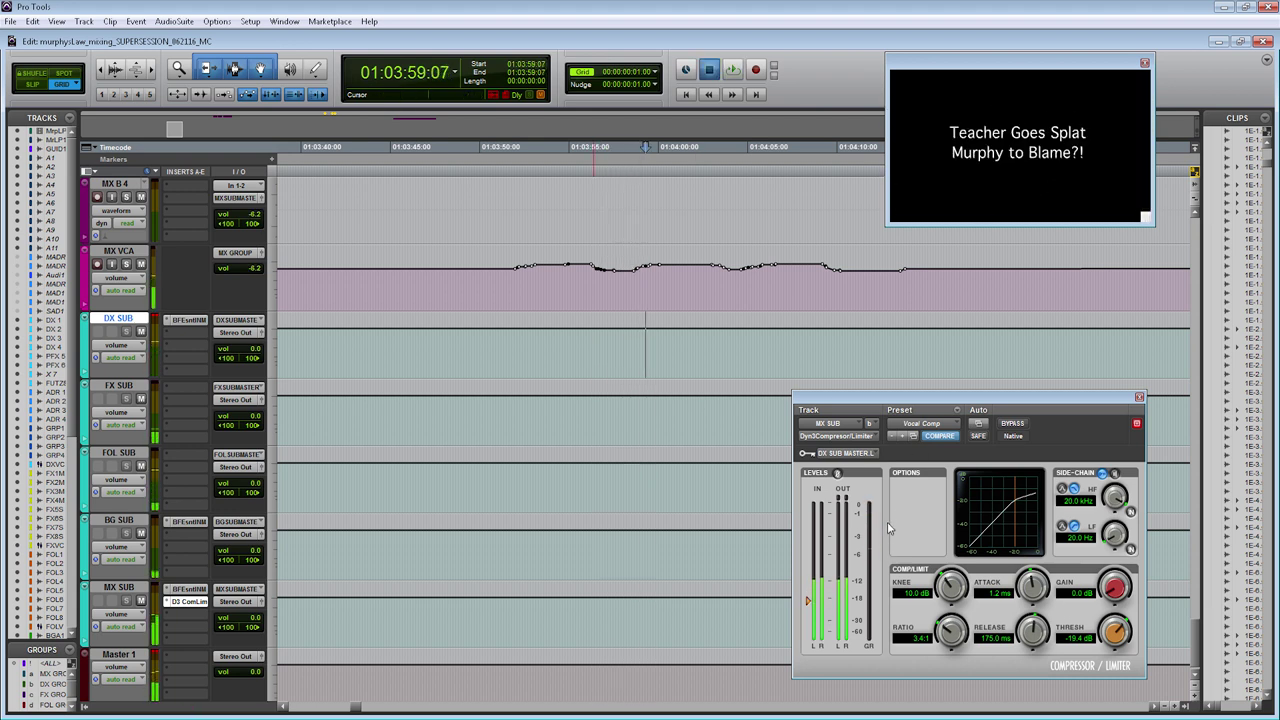
key("space")
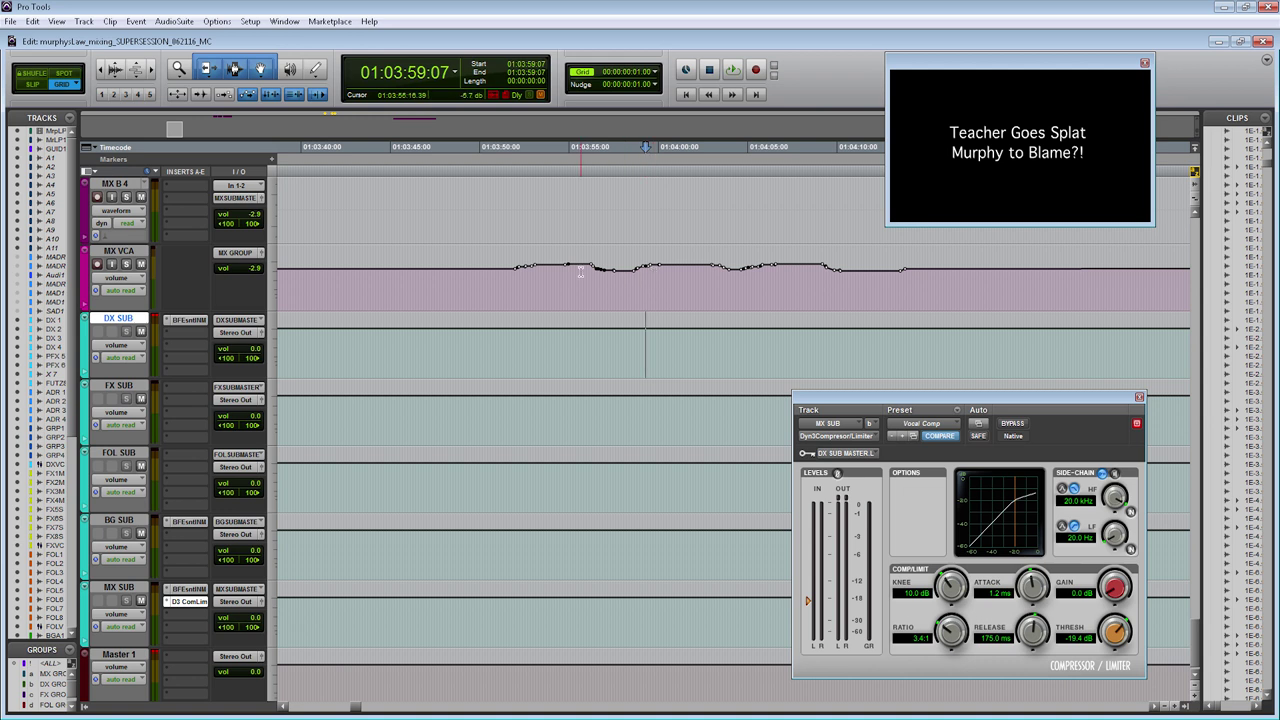
Set MX SUB's D3 ComLim insert to no insert and scroll back to the submasters
left_click(1139, 397)
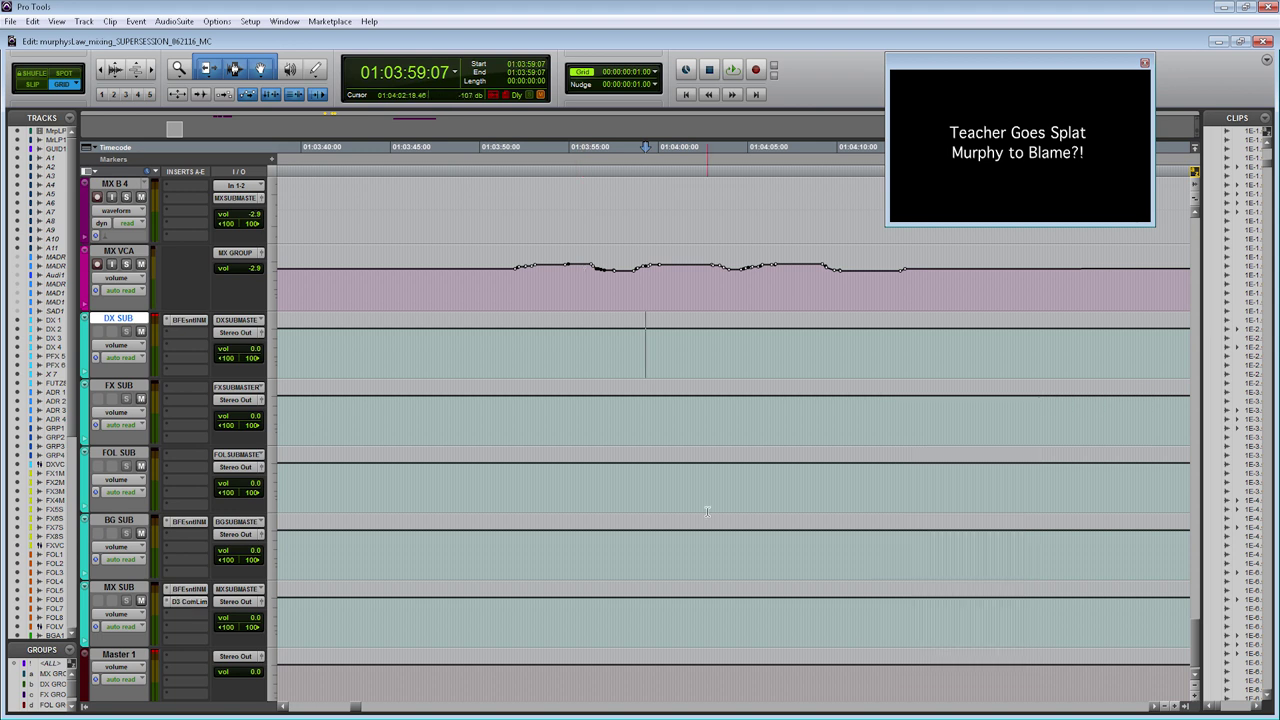
left_click(188, 601)
left_click(200, 608)
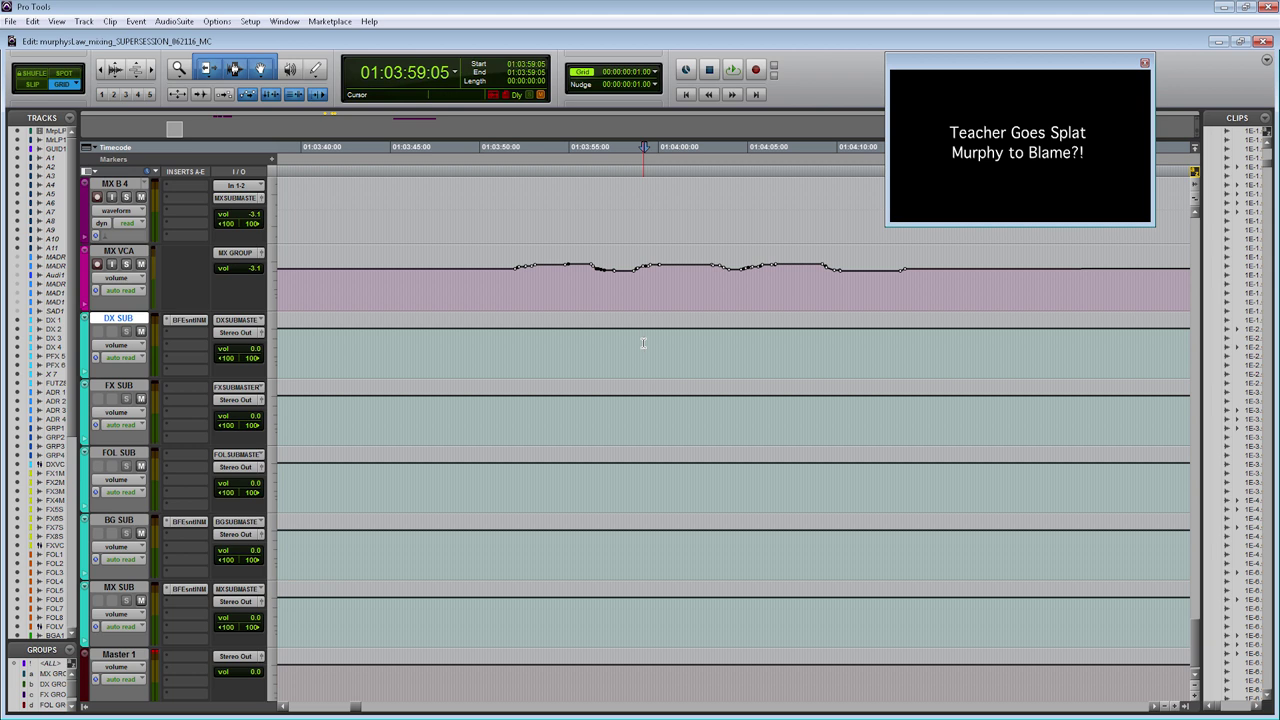
scroll(640, 360, "up", 10)
scroll(637, 369, "up", 15)
scroll(637, 369, "down", 15)
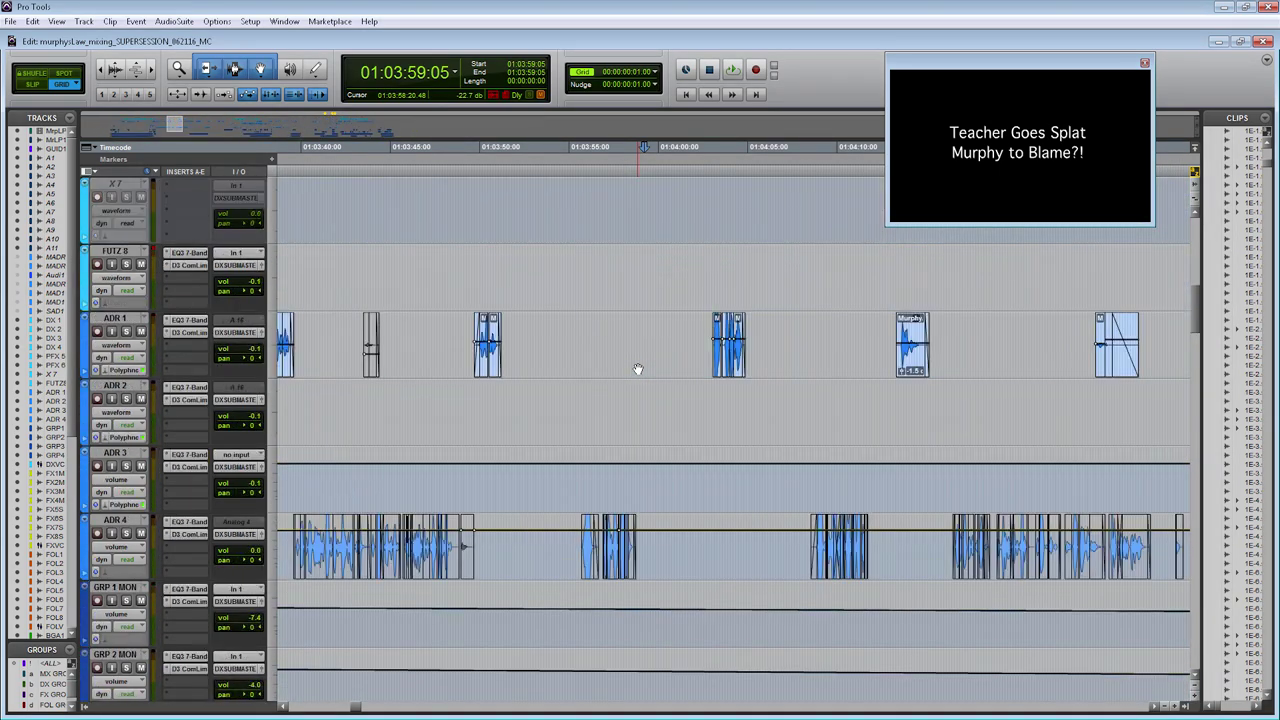
scroll(637, 369, "down", 15)
scroll(637, 369, "down", 5)
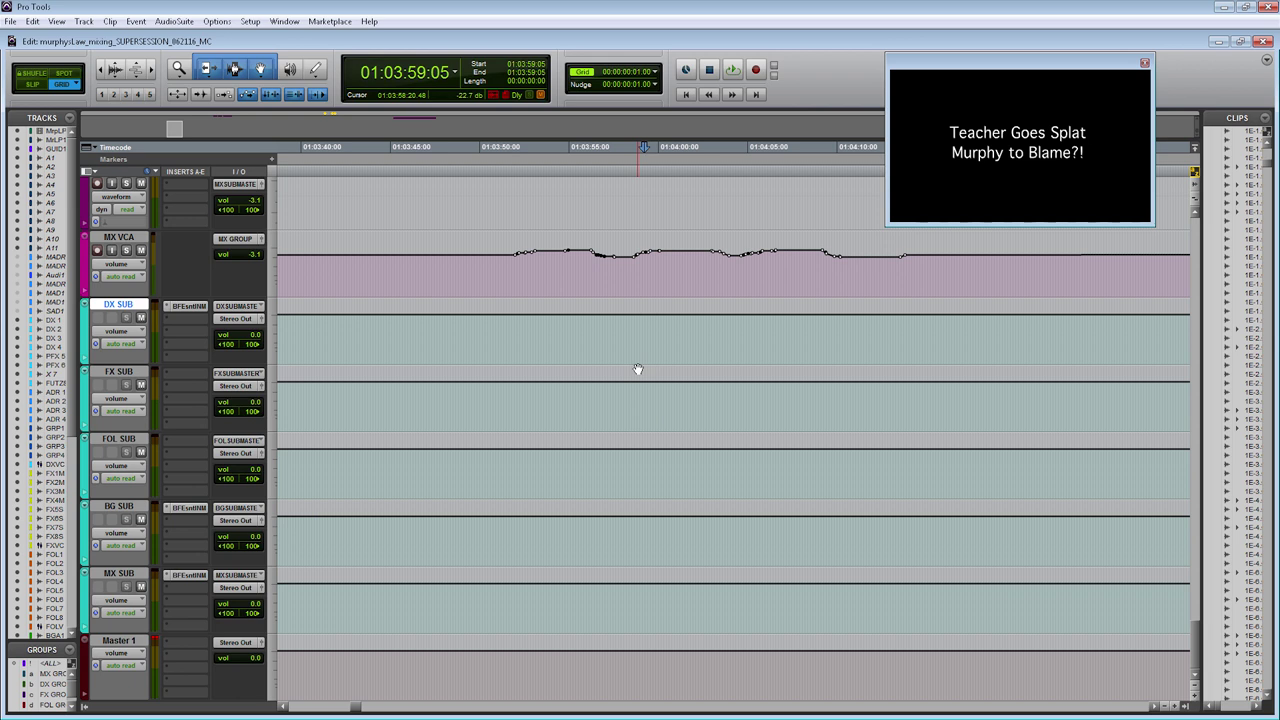
Insert a Dyn3 Compressor/Limiter on the DX SUB track
left_click(637, 366)
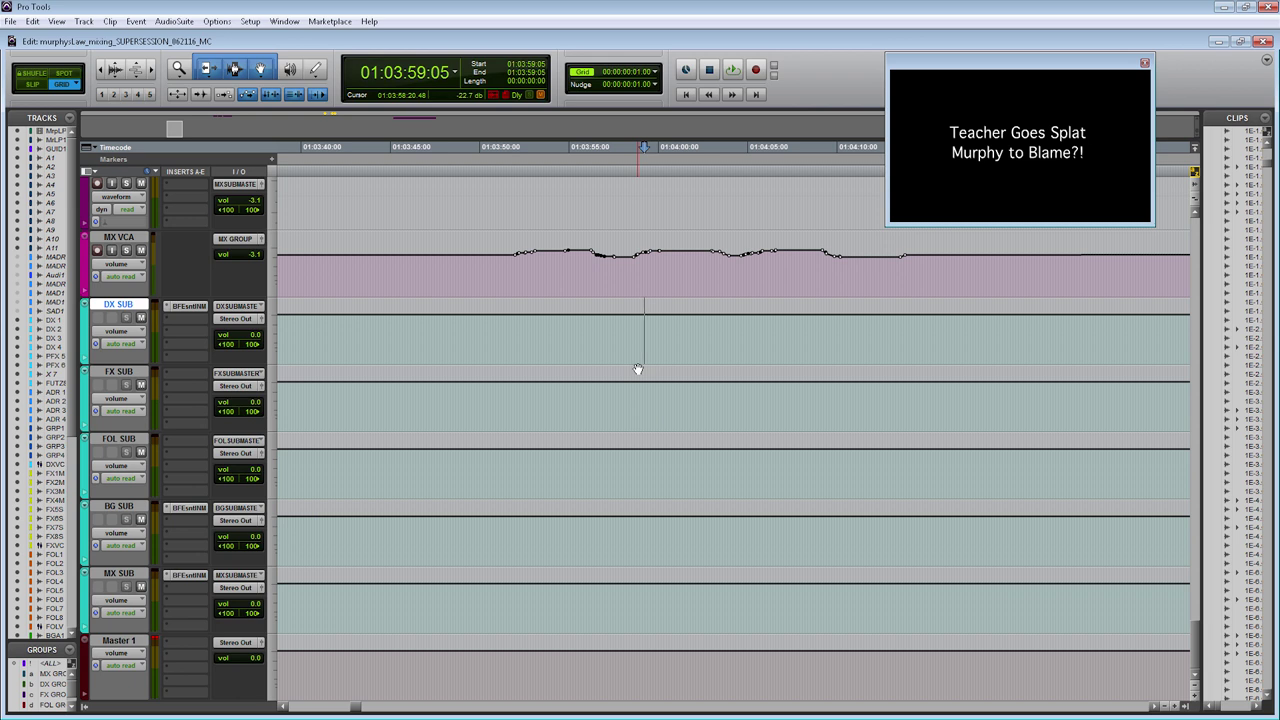
left_click(190, 322)
mouse_move(232, 340)
mouse_move(330, 353)
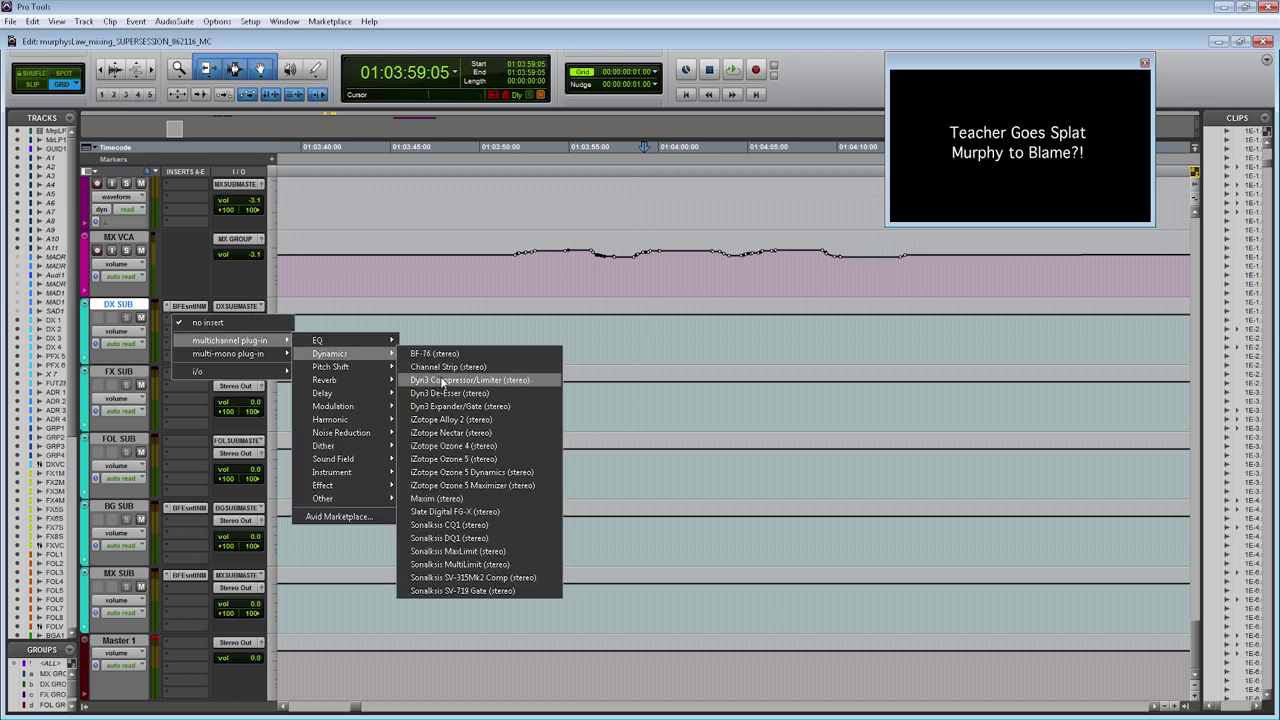
left_click(443, 381)
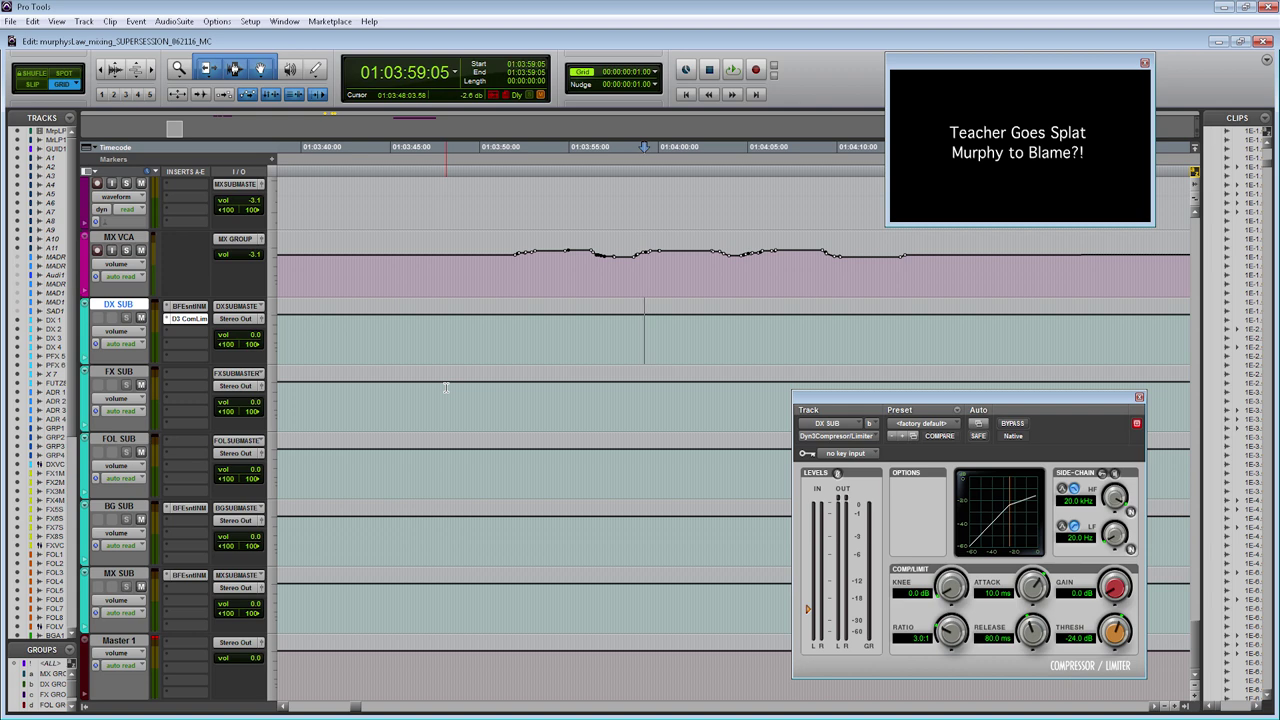
left_click_drag(985, 404, 728, 295)
Load Gentle Limiting, raise threshold to about -2 dB, gain 0 dB, attack 10 µs
left_click(670, 315)
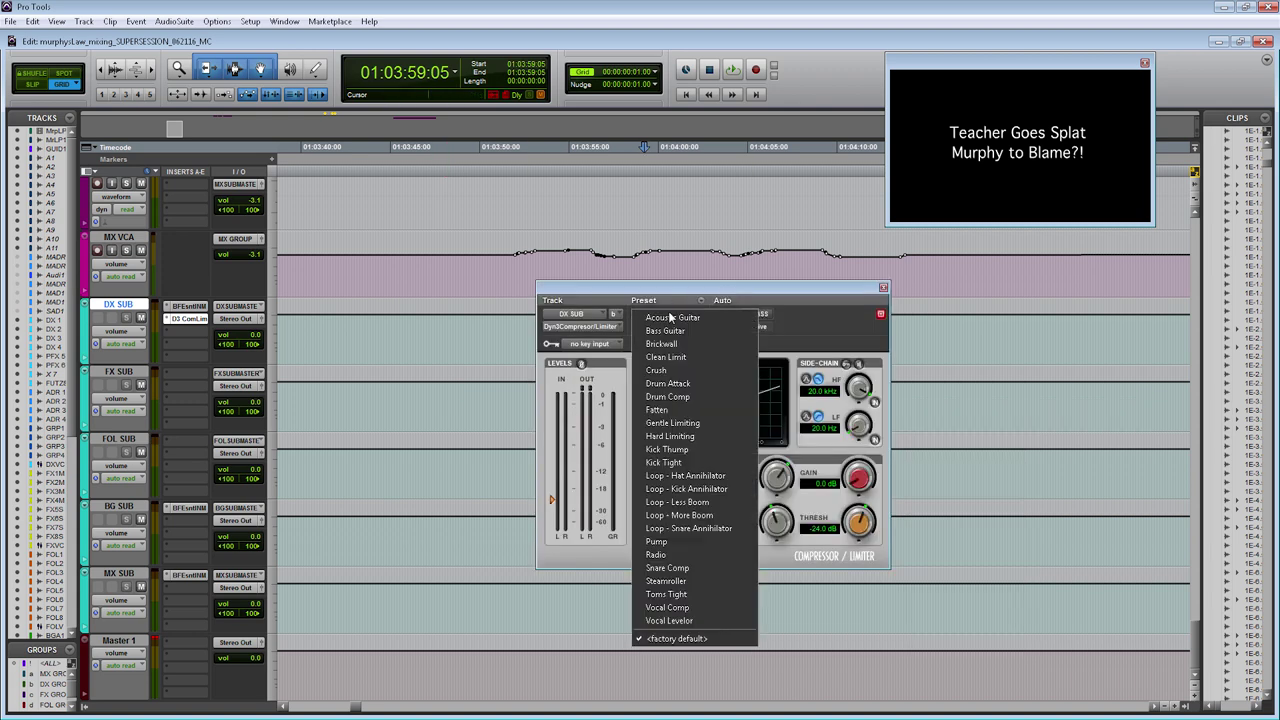
left_click(683, 426)
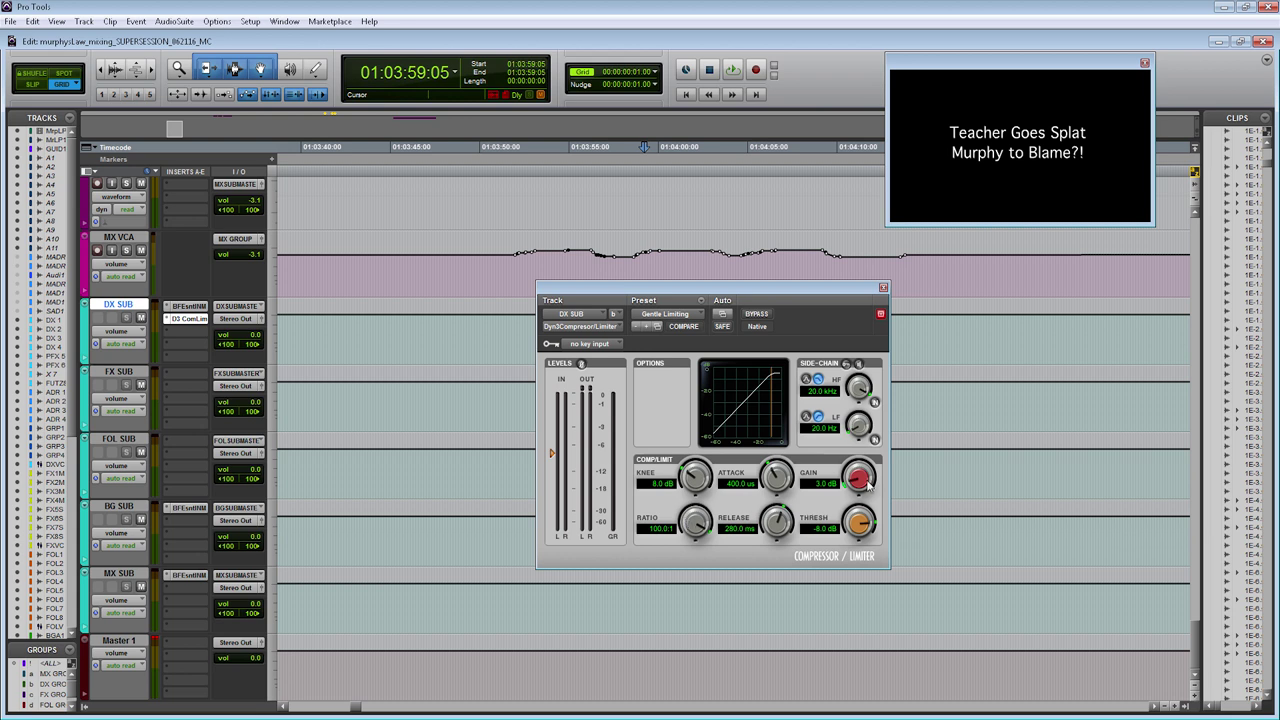
left_click_drag(852, 531, 860, 510)
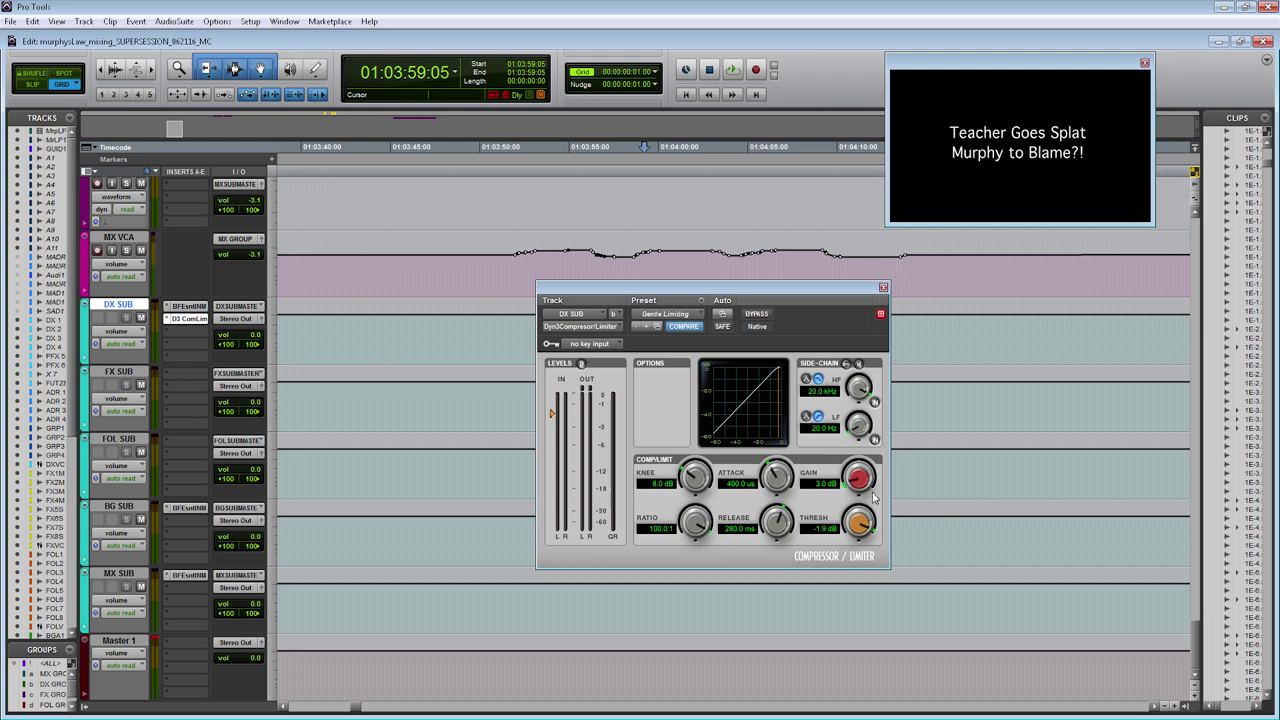
left_click(864, 478, "alt")
left_click(773, 474, "alt")
Copy the DX SUB limiter into free inserts on FX, FOL, BG and MX SUB
left_click(883, 287)
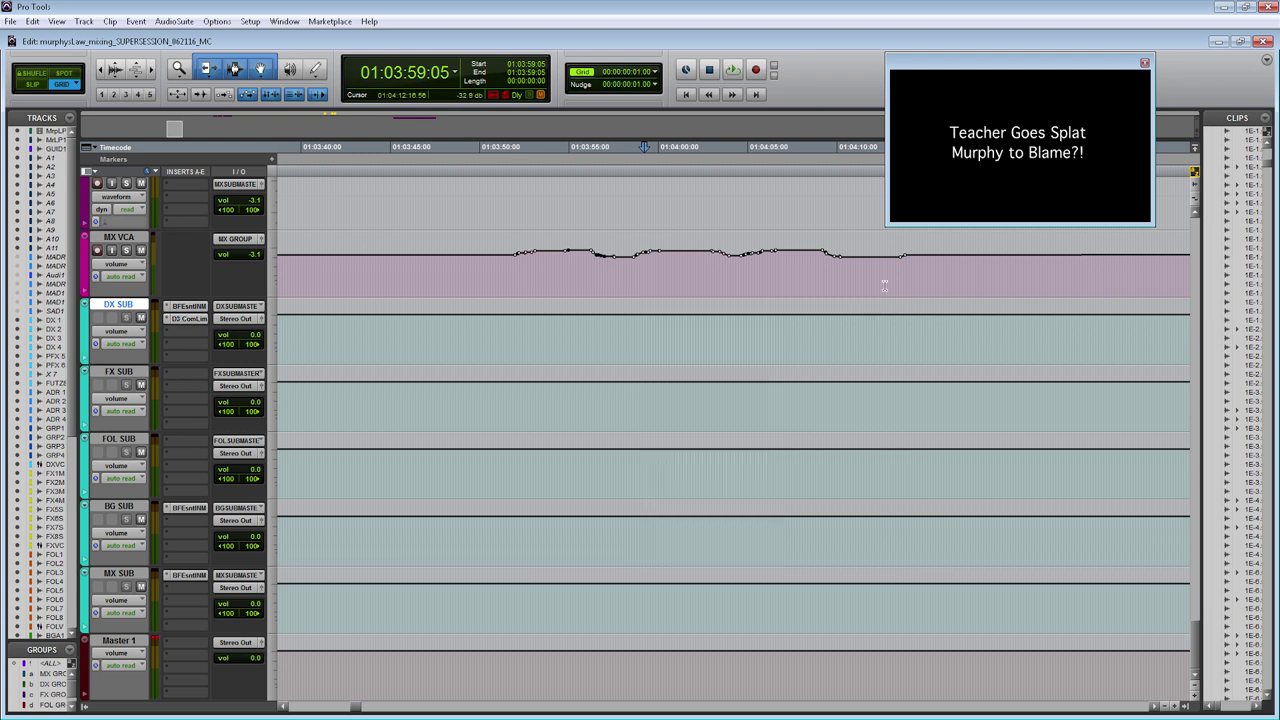
left_click_drag(188, 318, 183, 376)
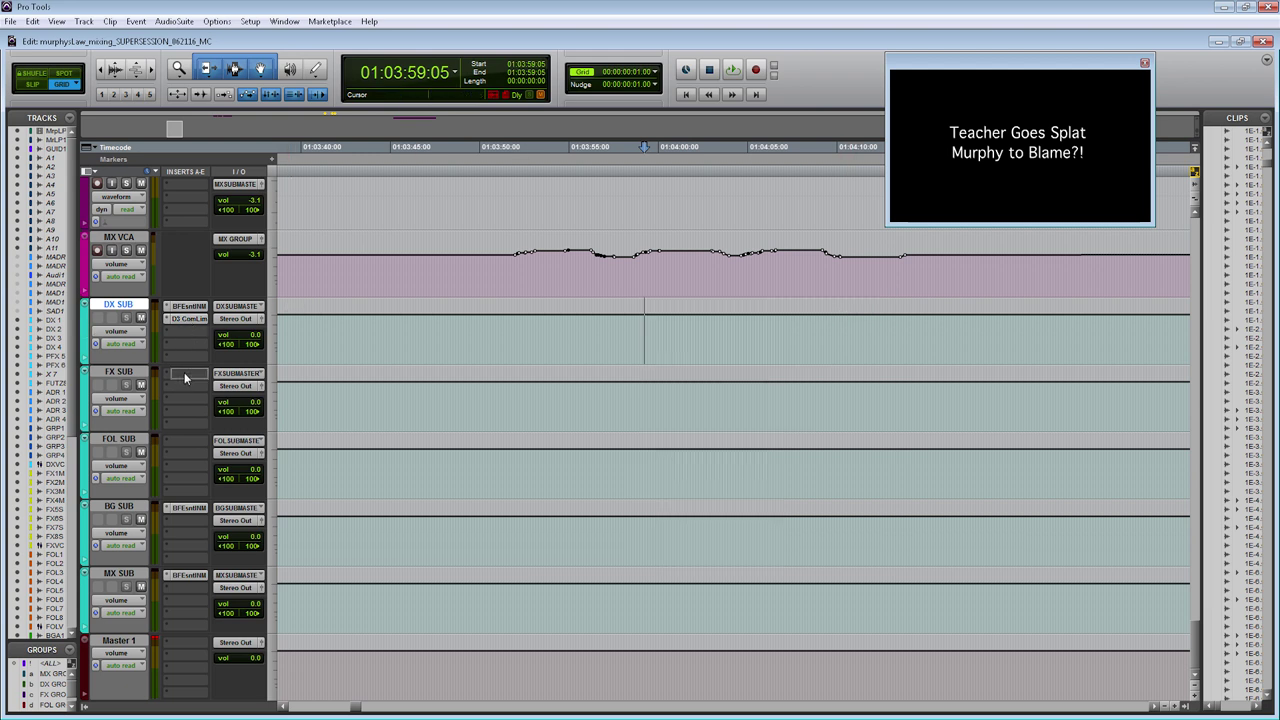
left_click_drag(188, 437, 200, 593)
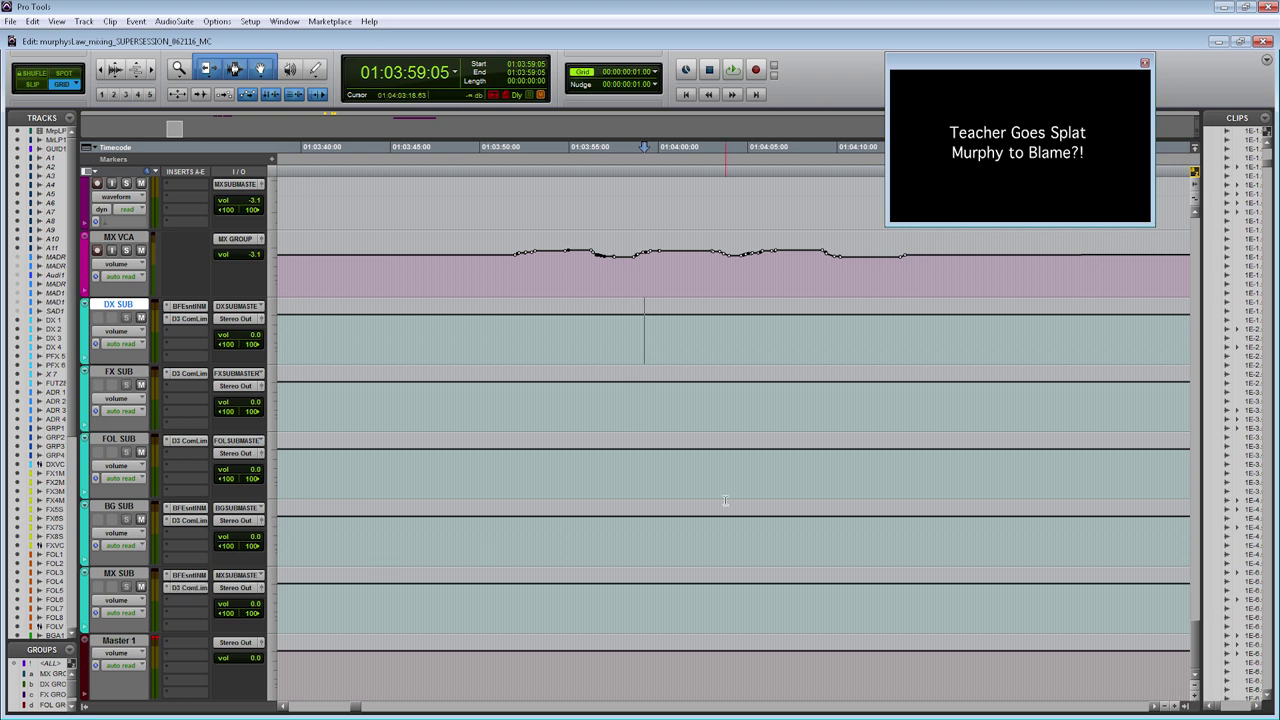